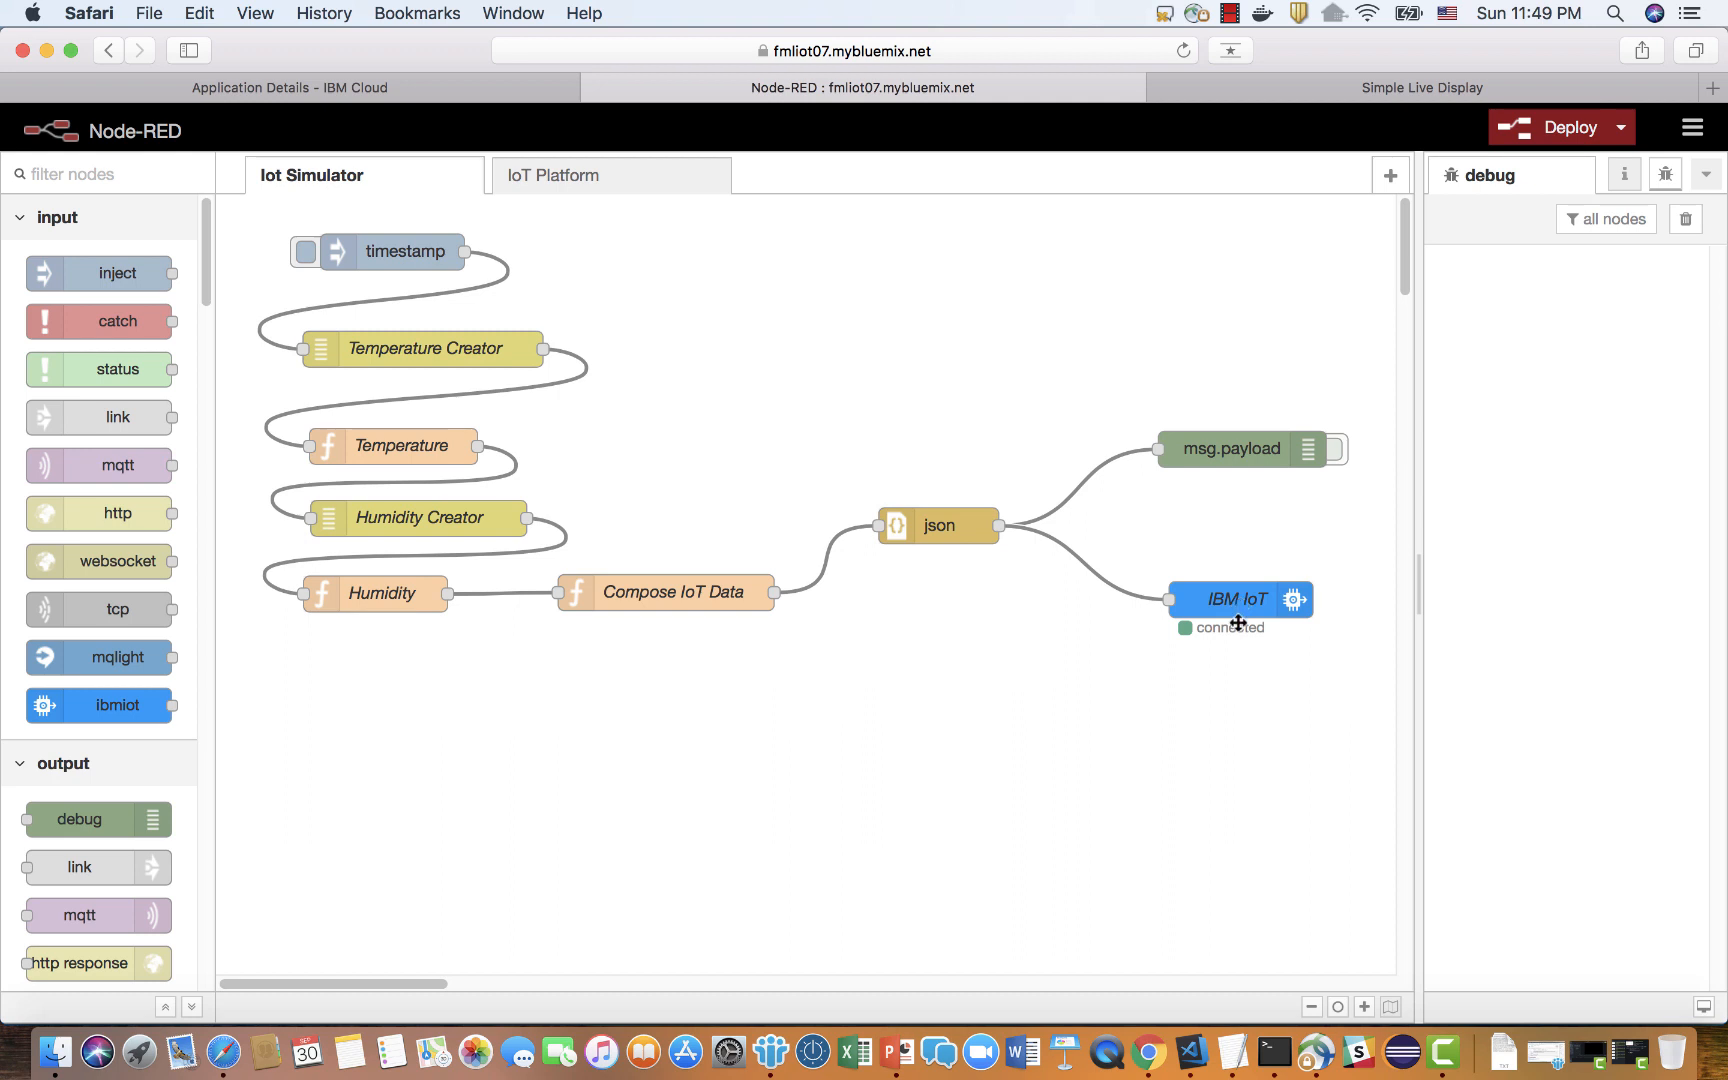
Show the IoT Platform flow and deploy its pending changes.
left_click(656, 182)
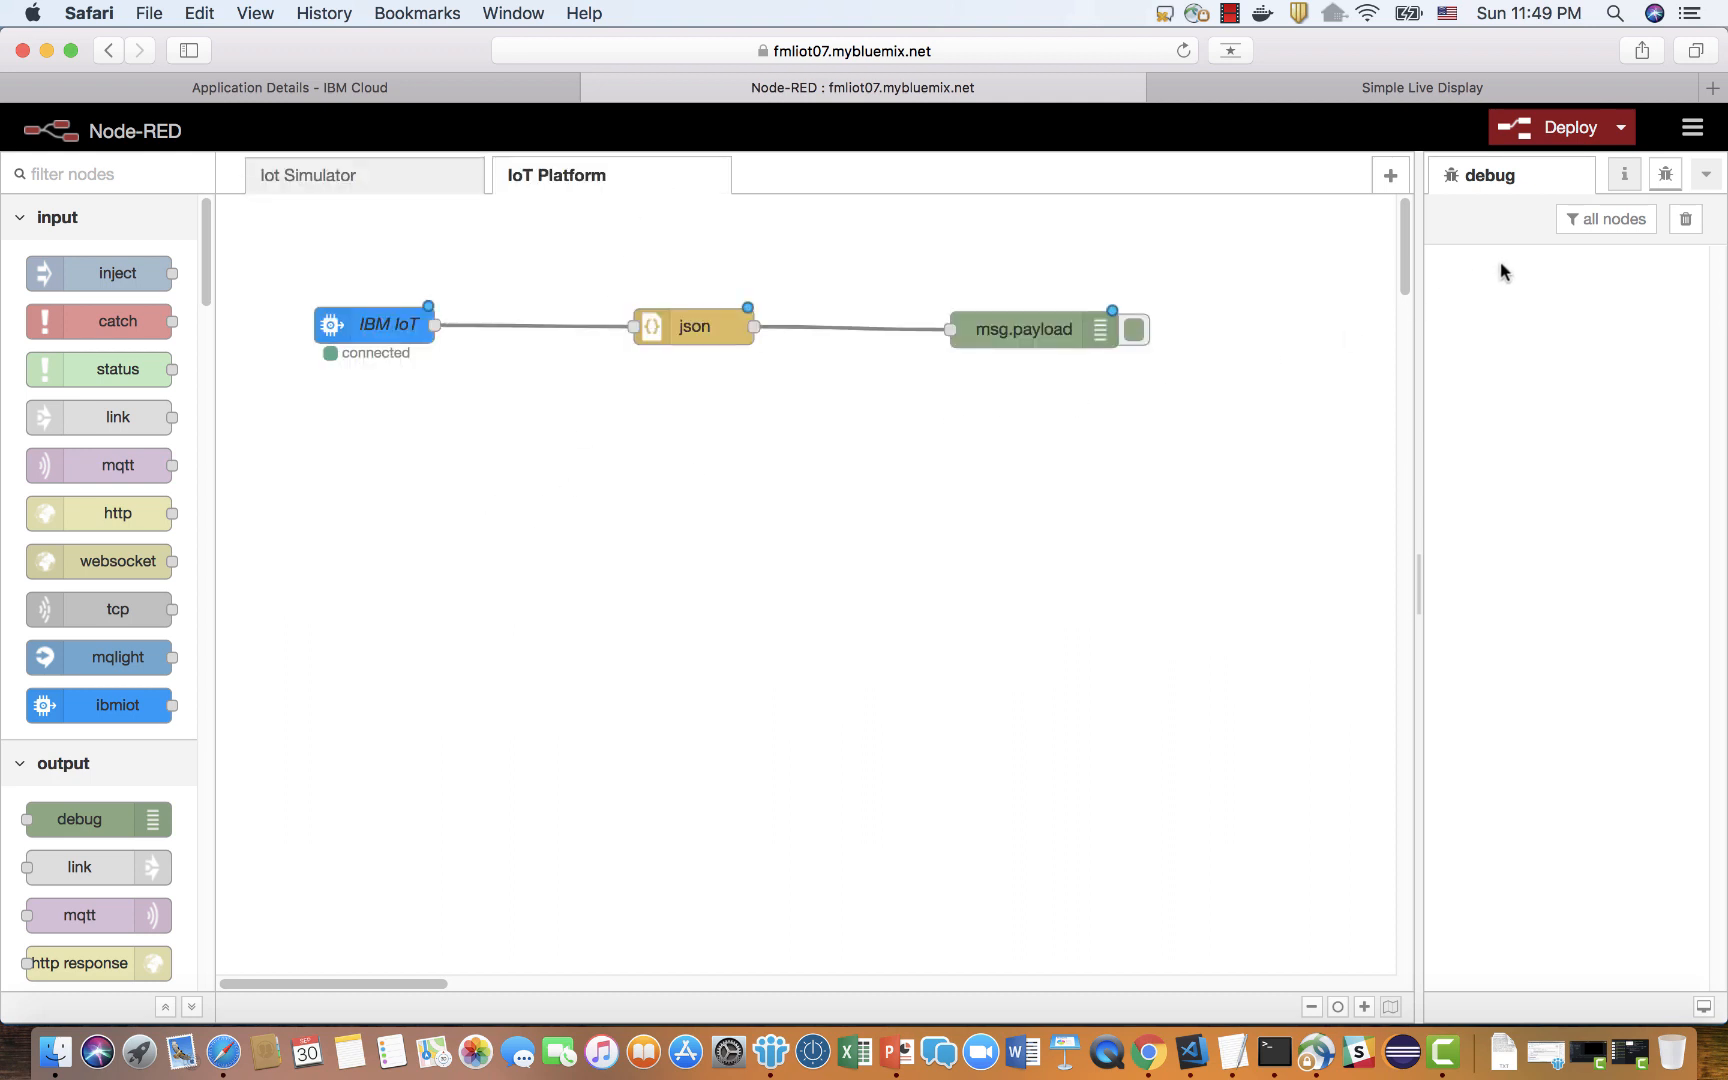
left_click(1569, 131)
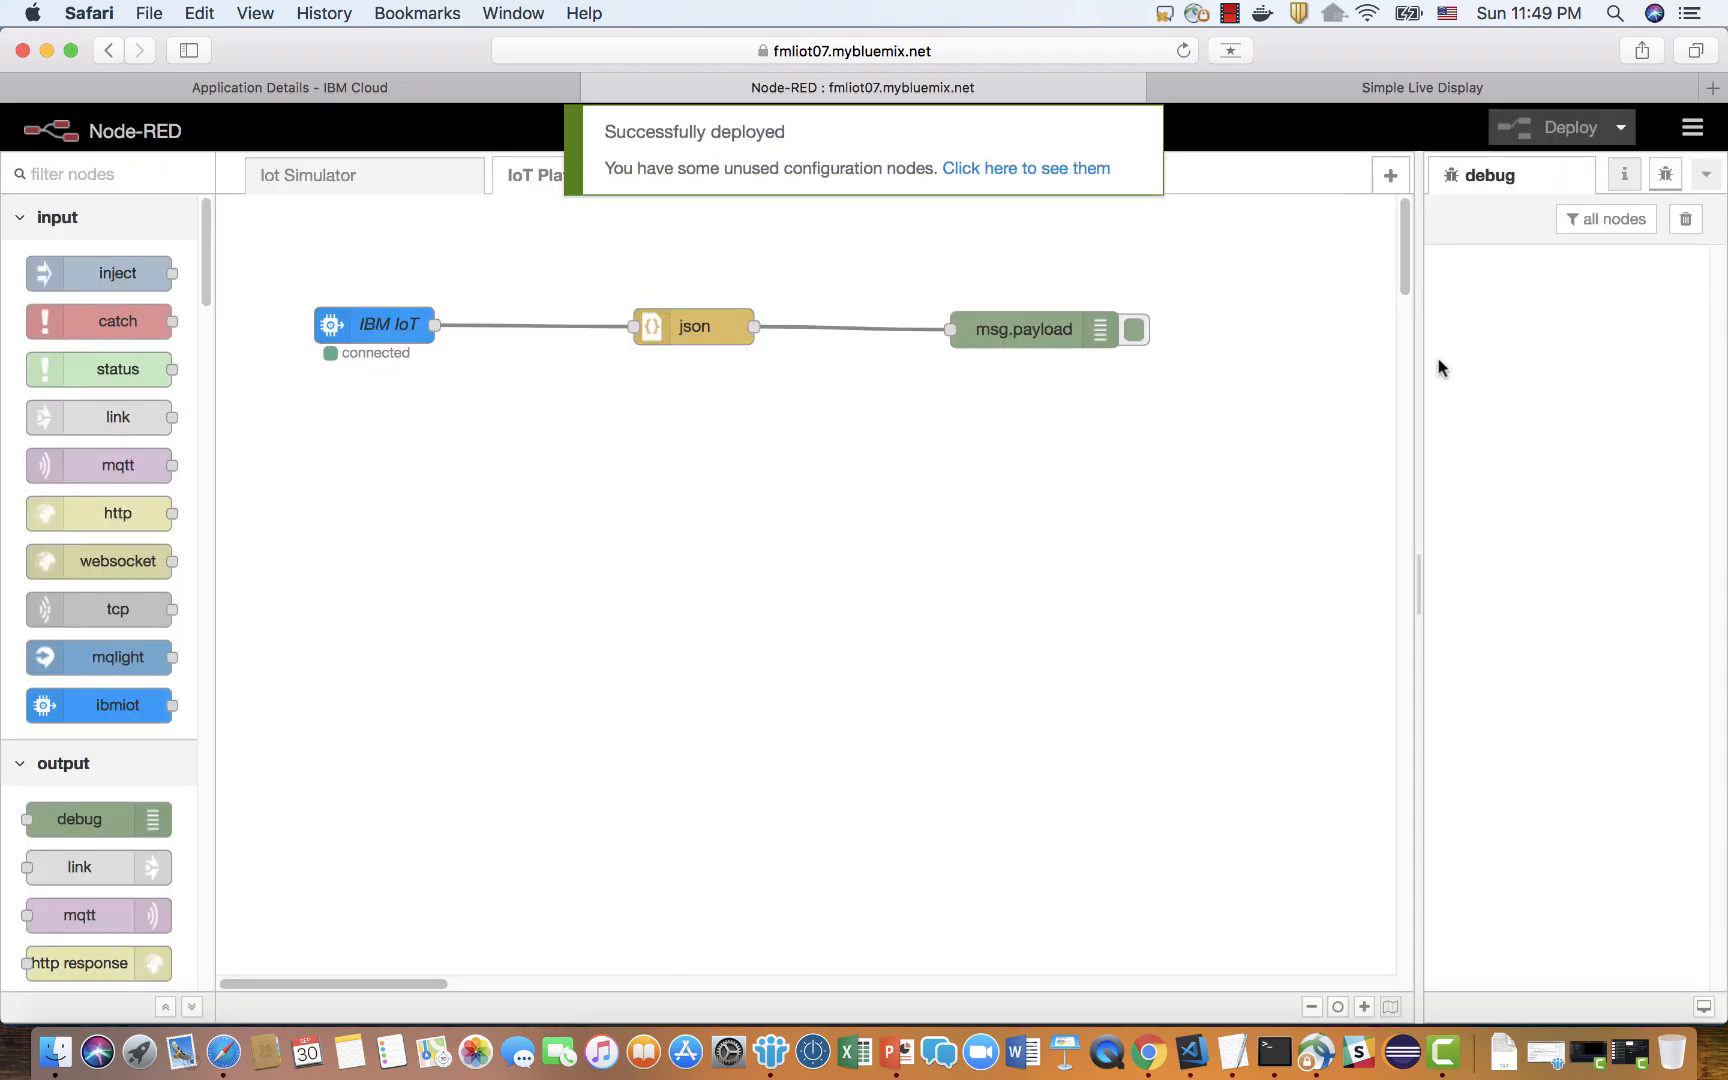
Set the Iot Simulator flow's timestamp inject node to repeat at an interval of every 3 seconds and deploy.
left_click(360, 183)
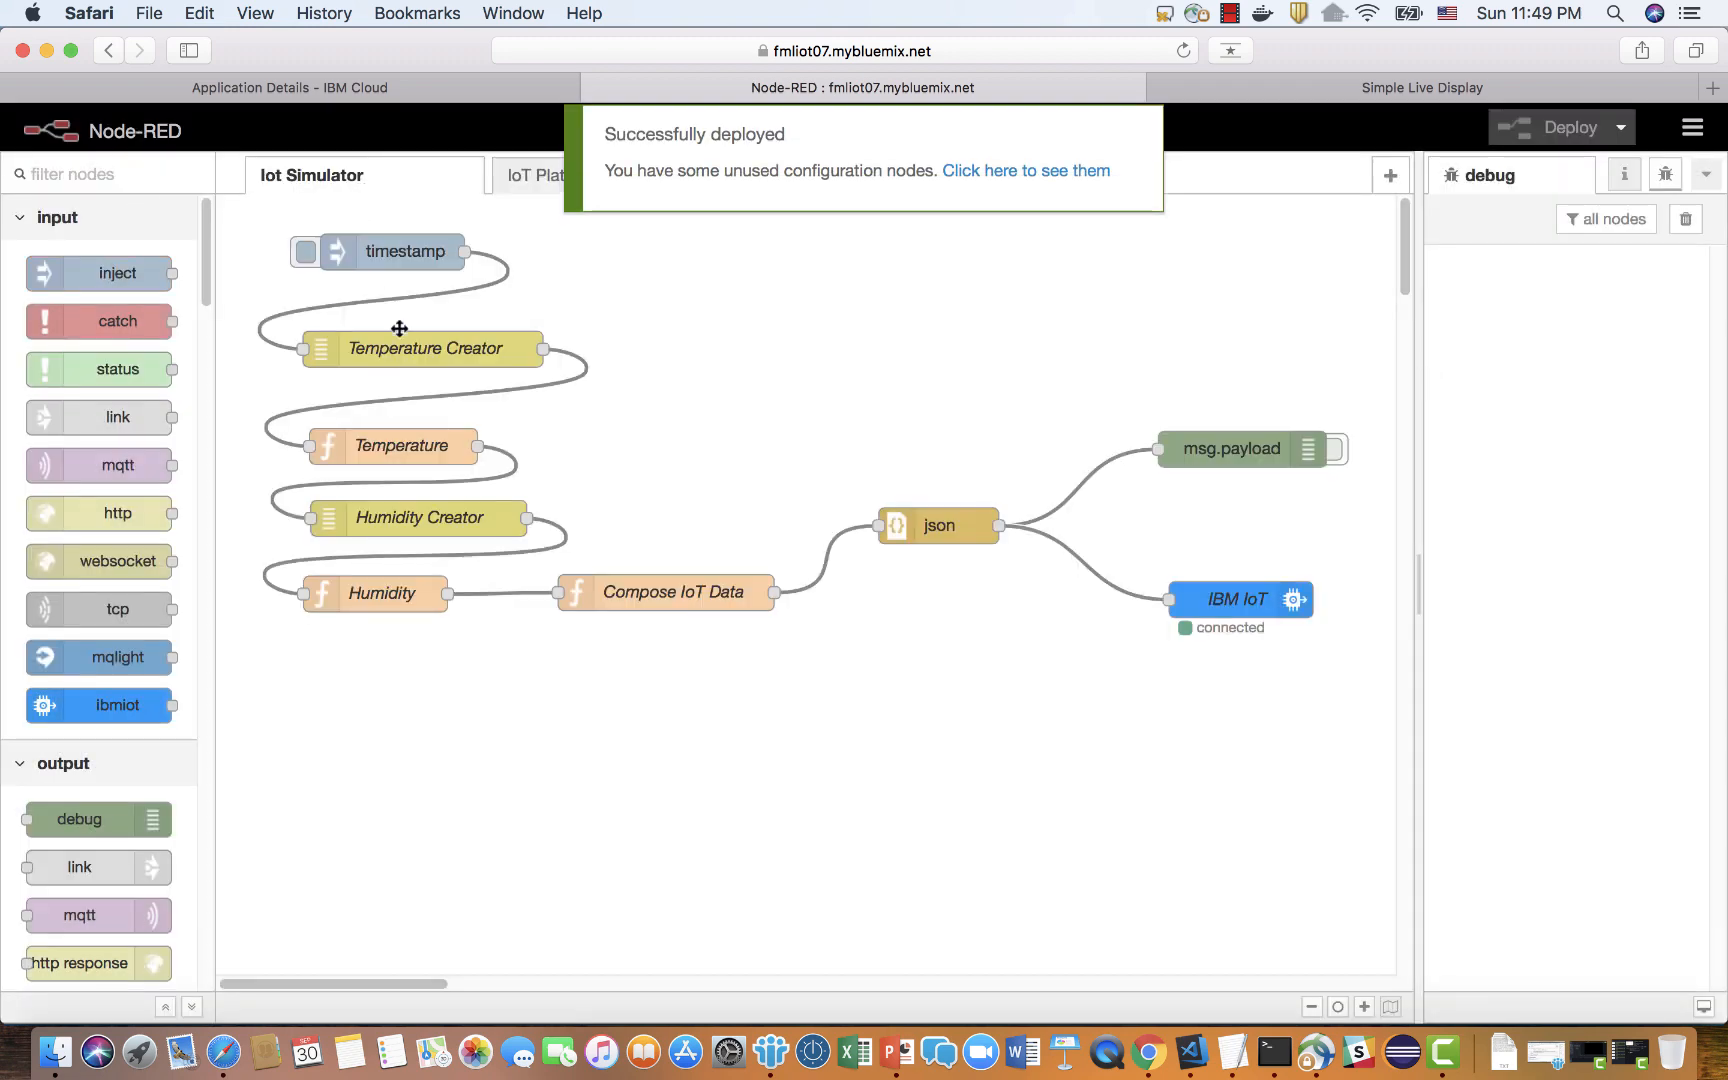
double_click(400, 253)
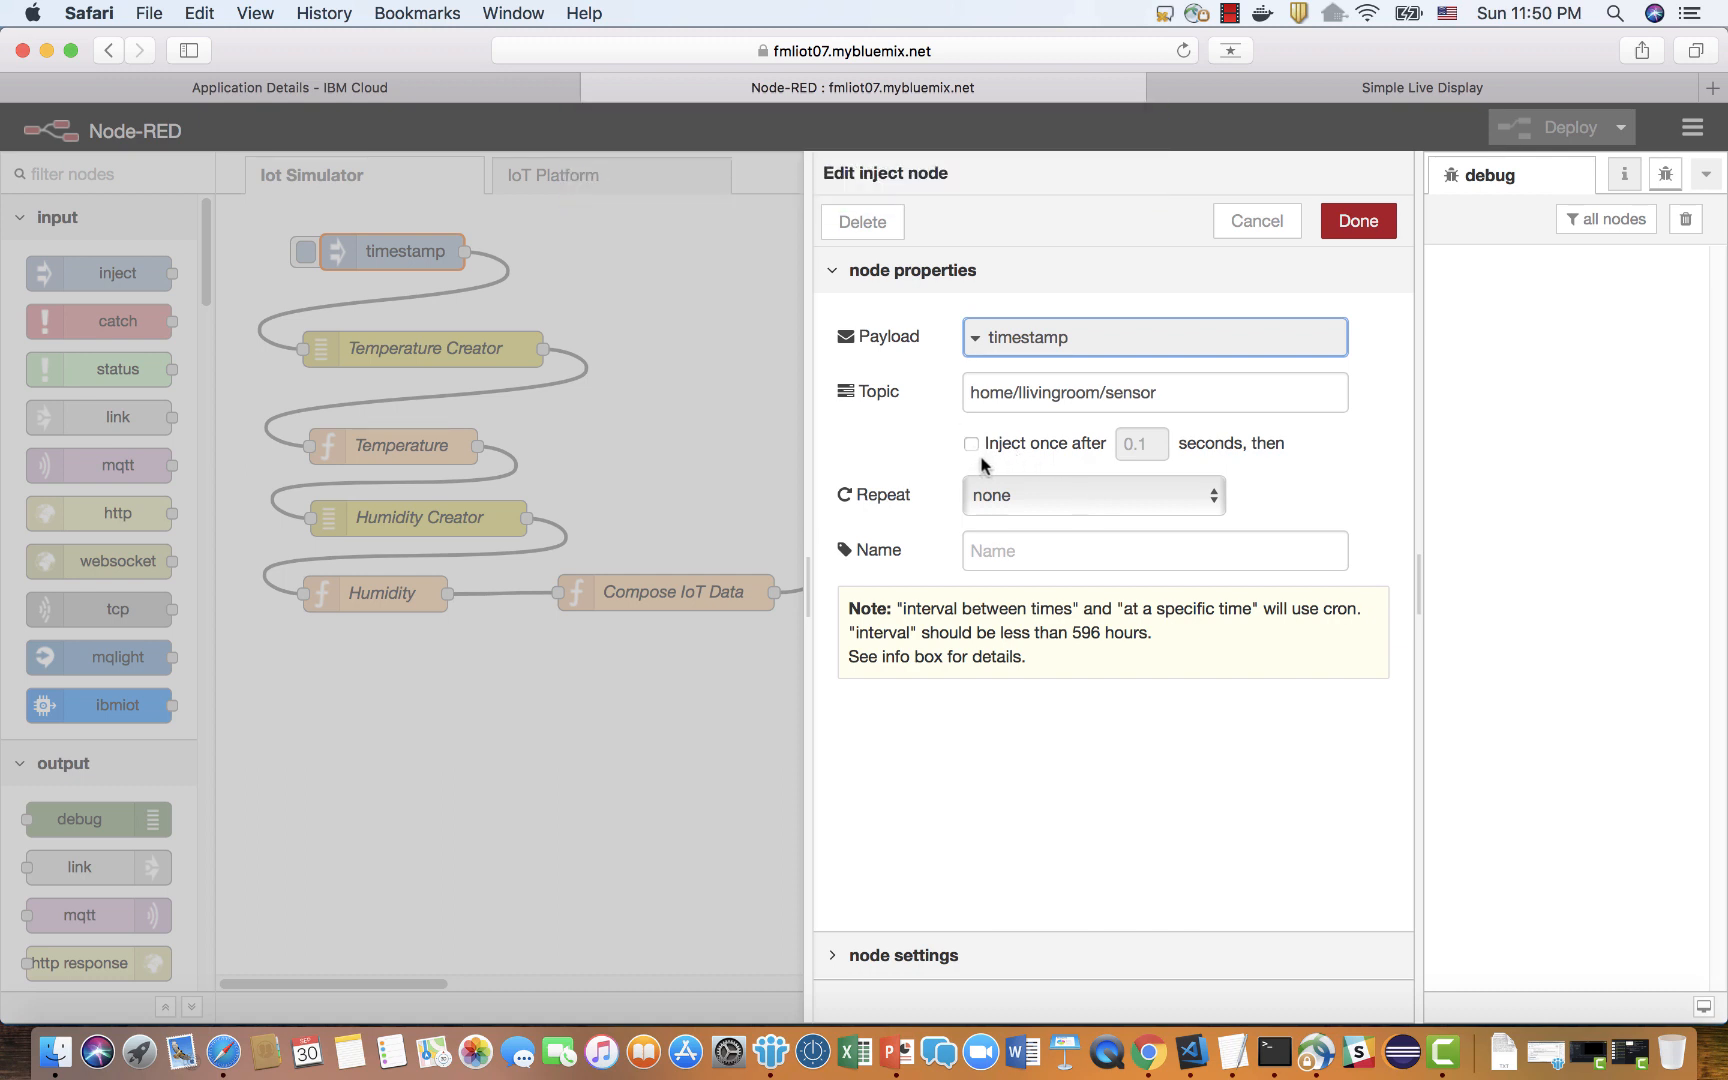
left_click(984, 496)
left_click(997, 530)
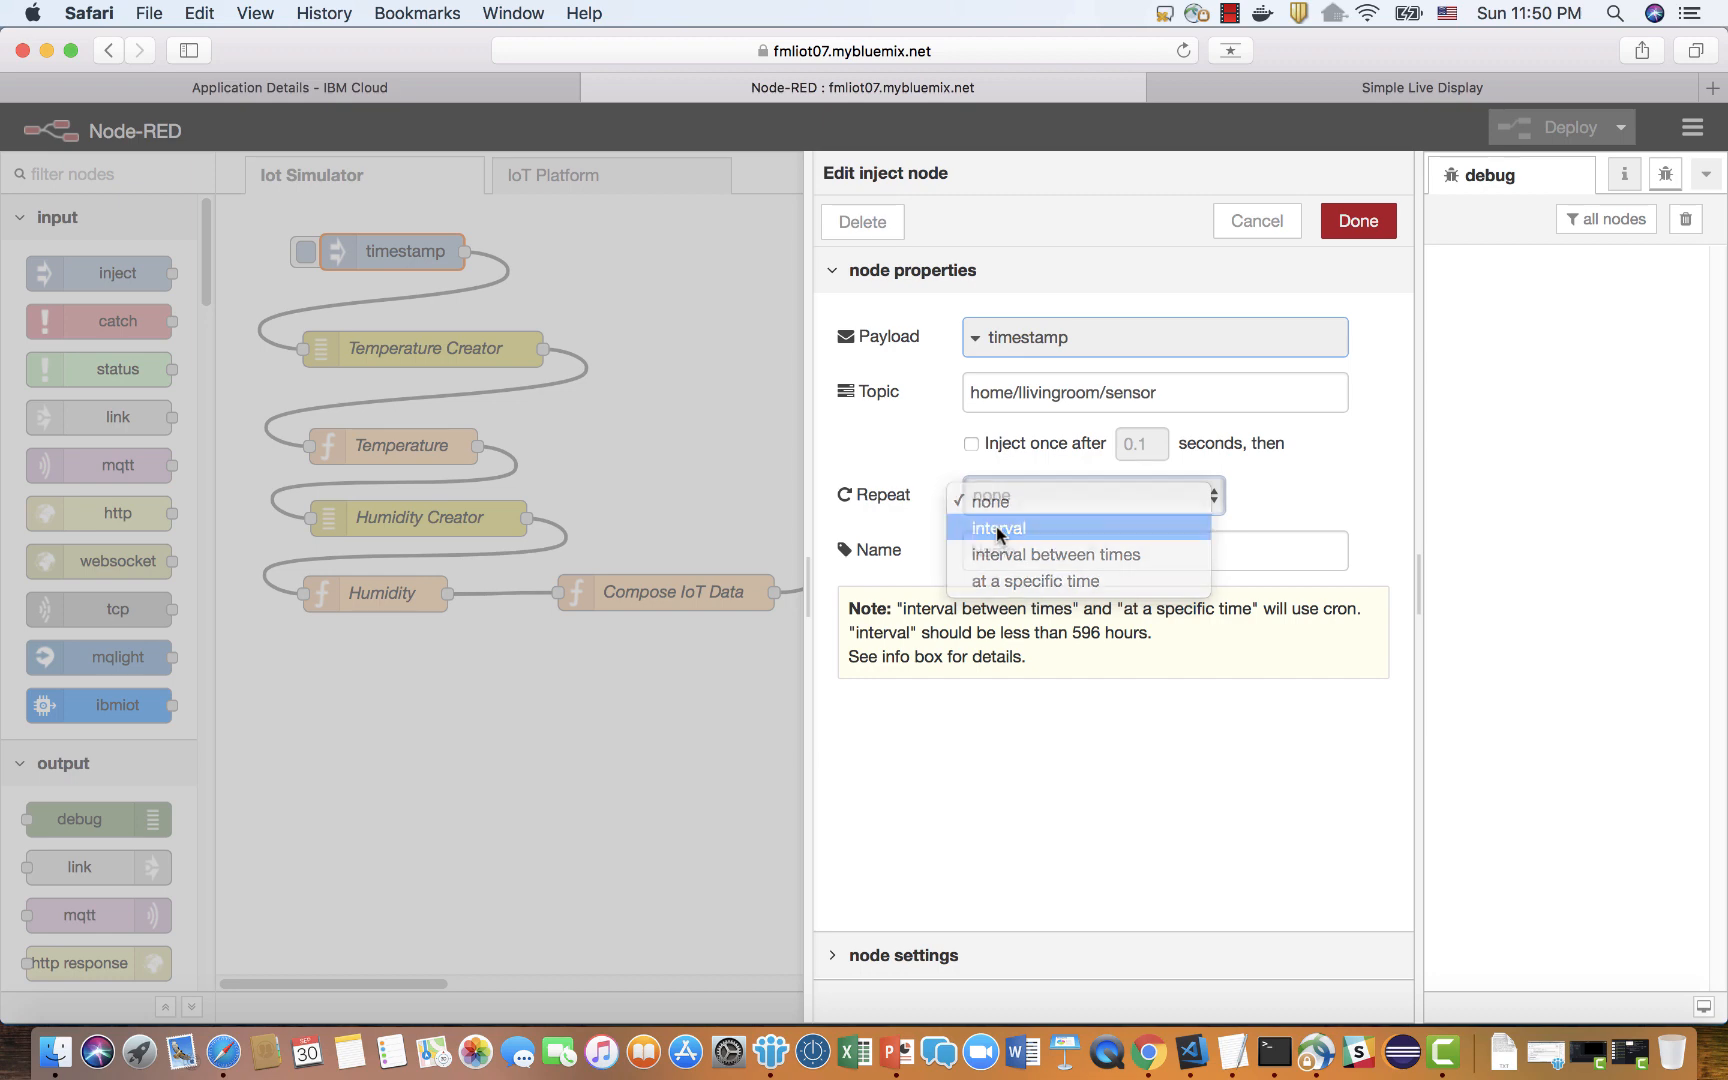
left_click(1090, 546)
left_click(1090, 546)
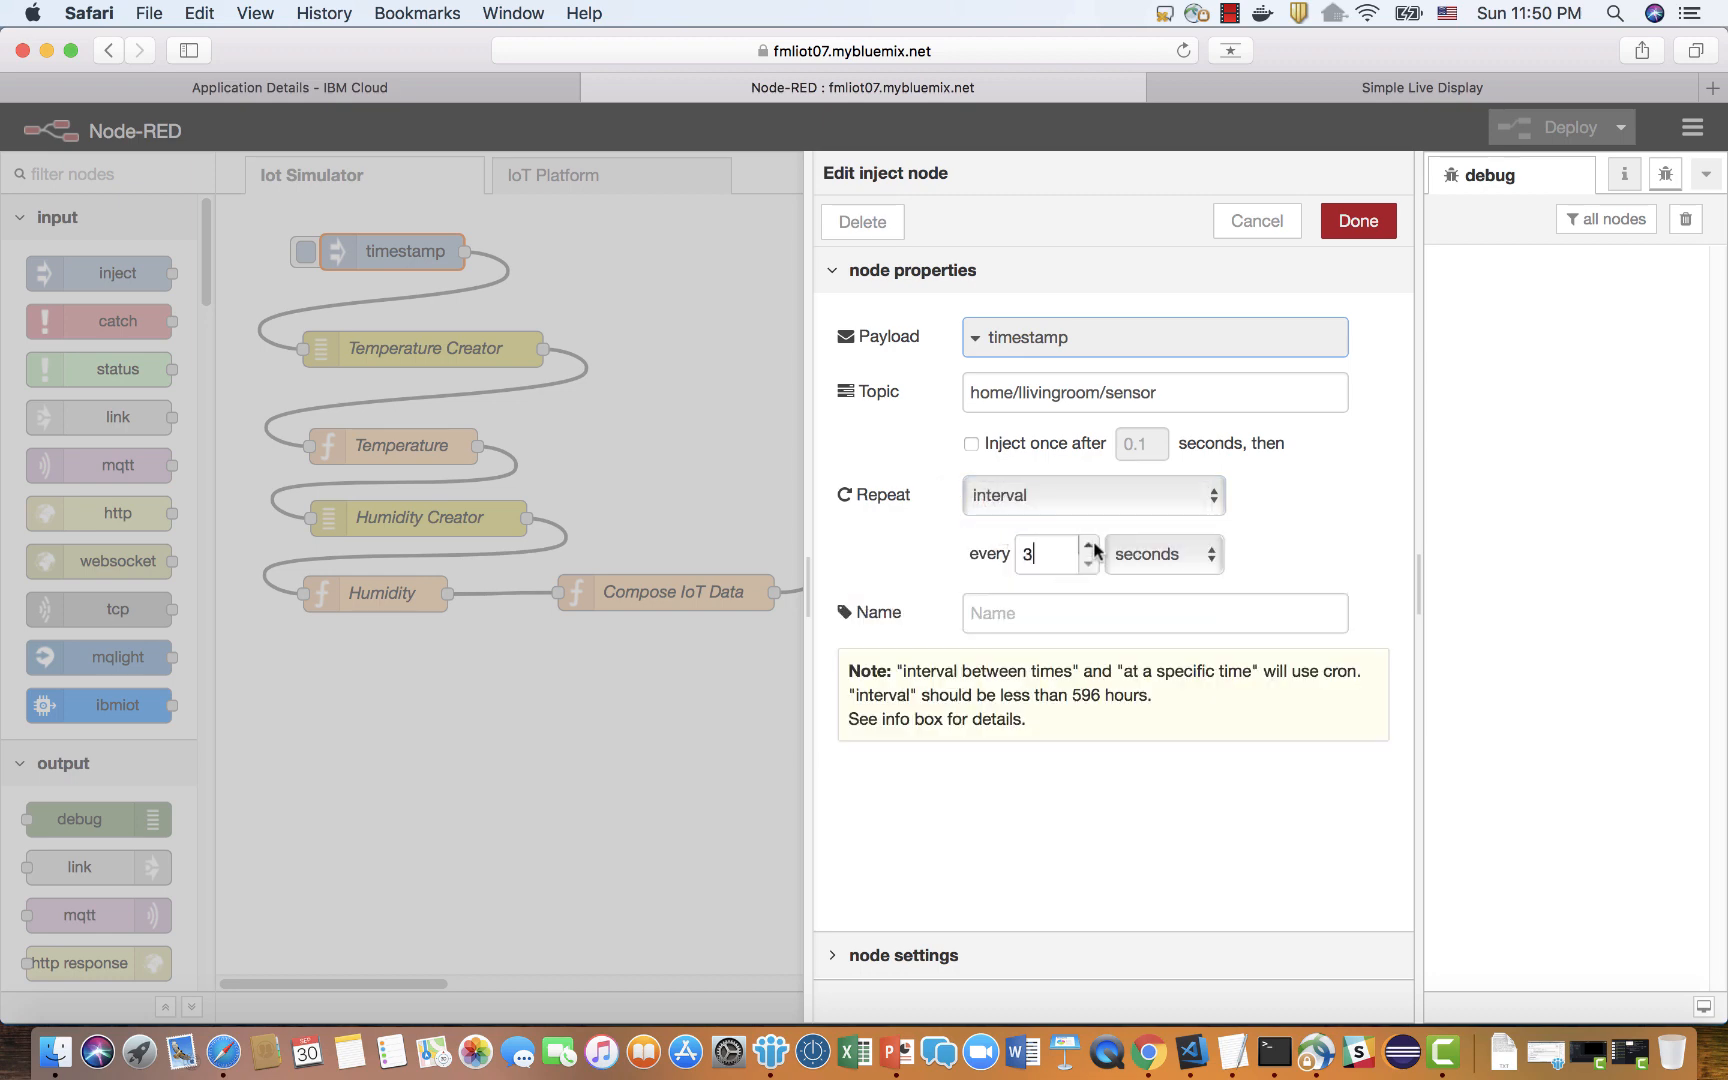
left_click(1352, 224)
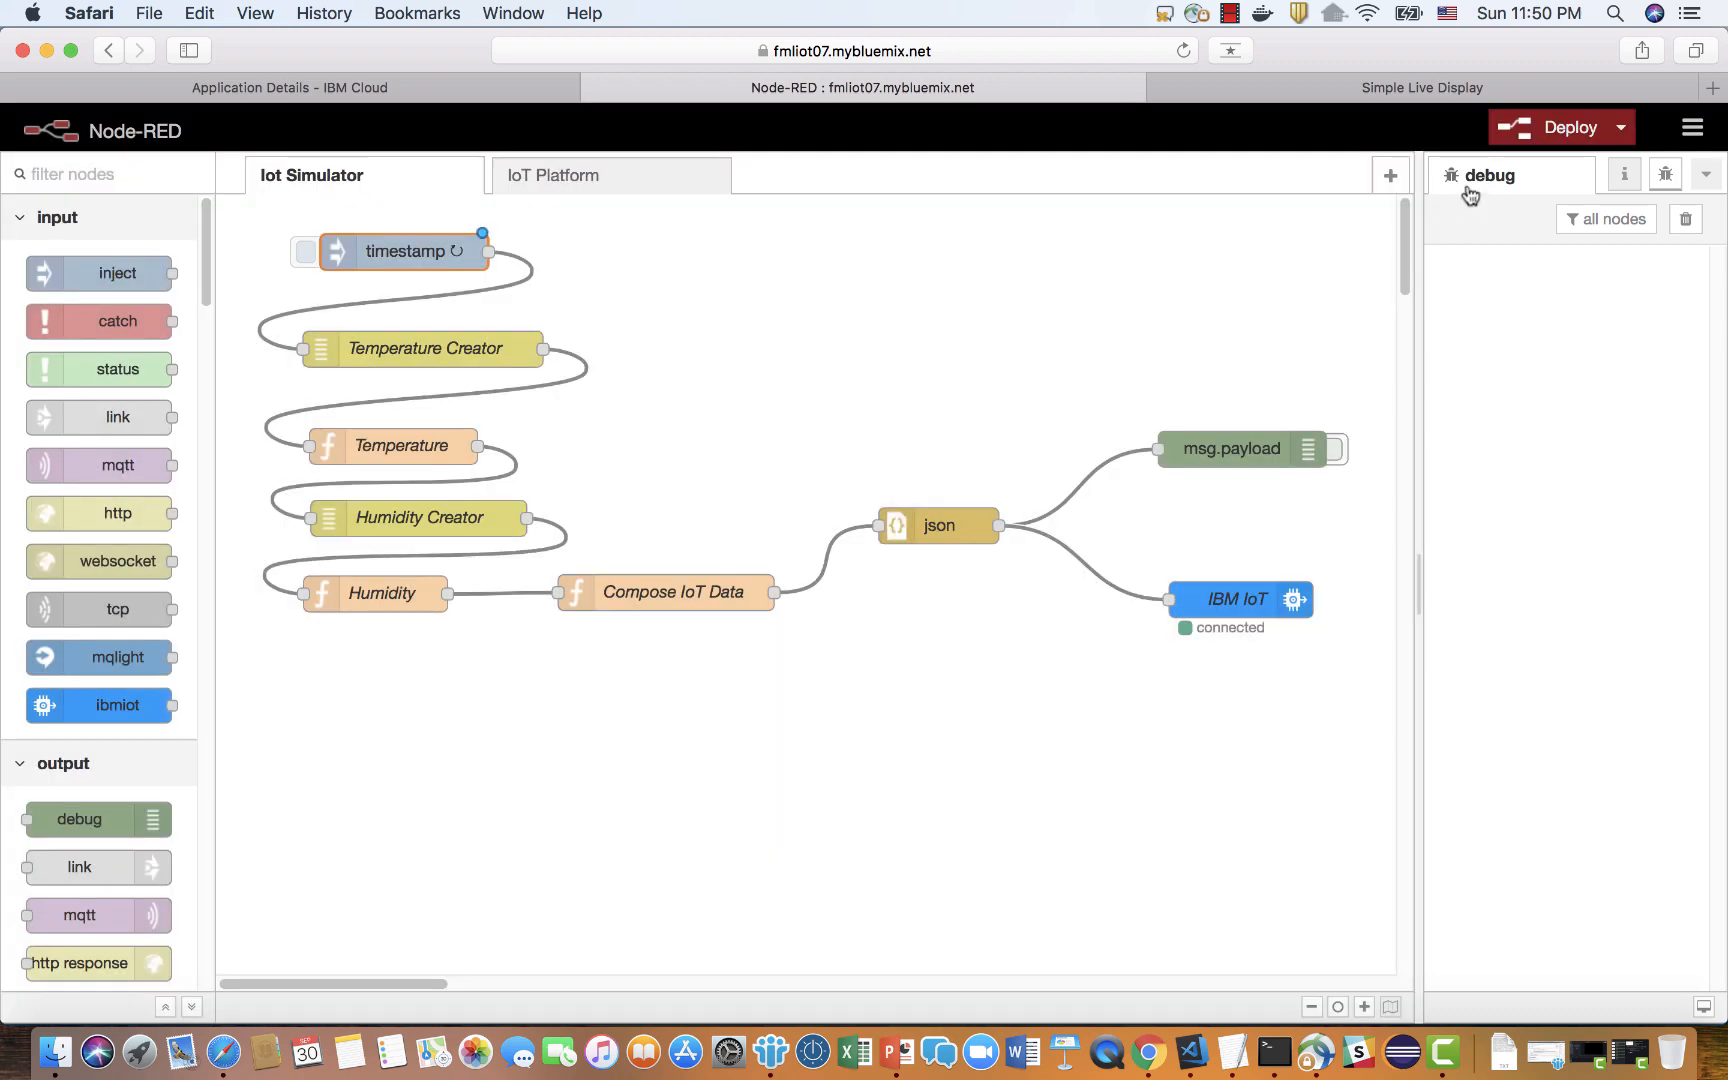
left_click(1552, 128)
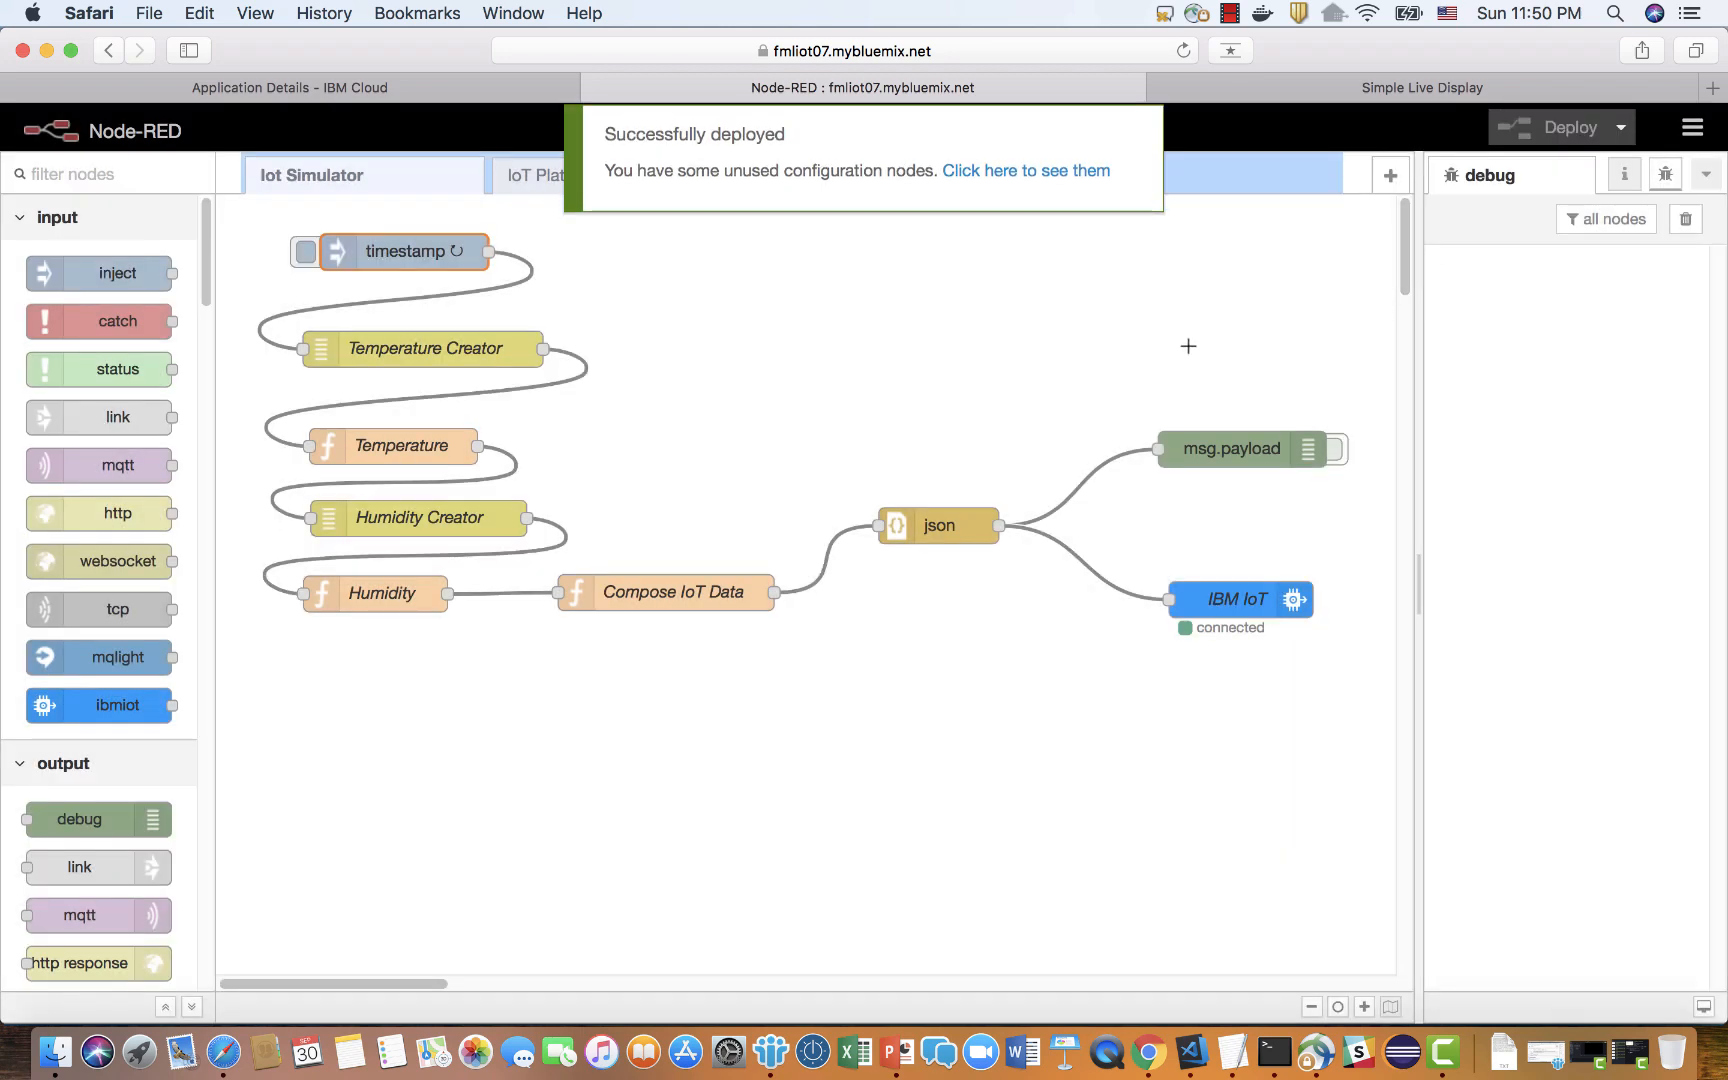
Return to the IoT Platform flow and clear its accumulated debug messages.
left_click(518, 185)
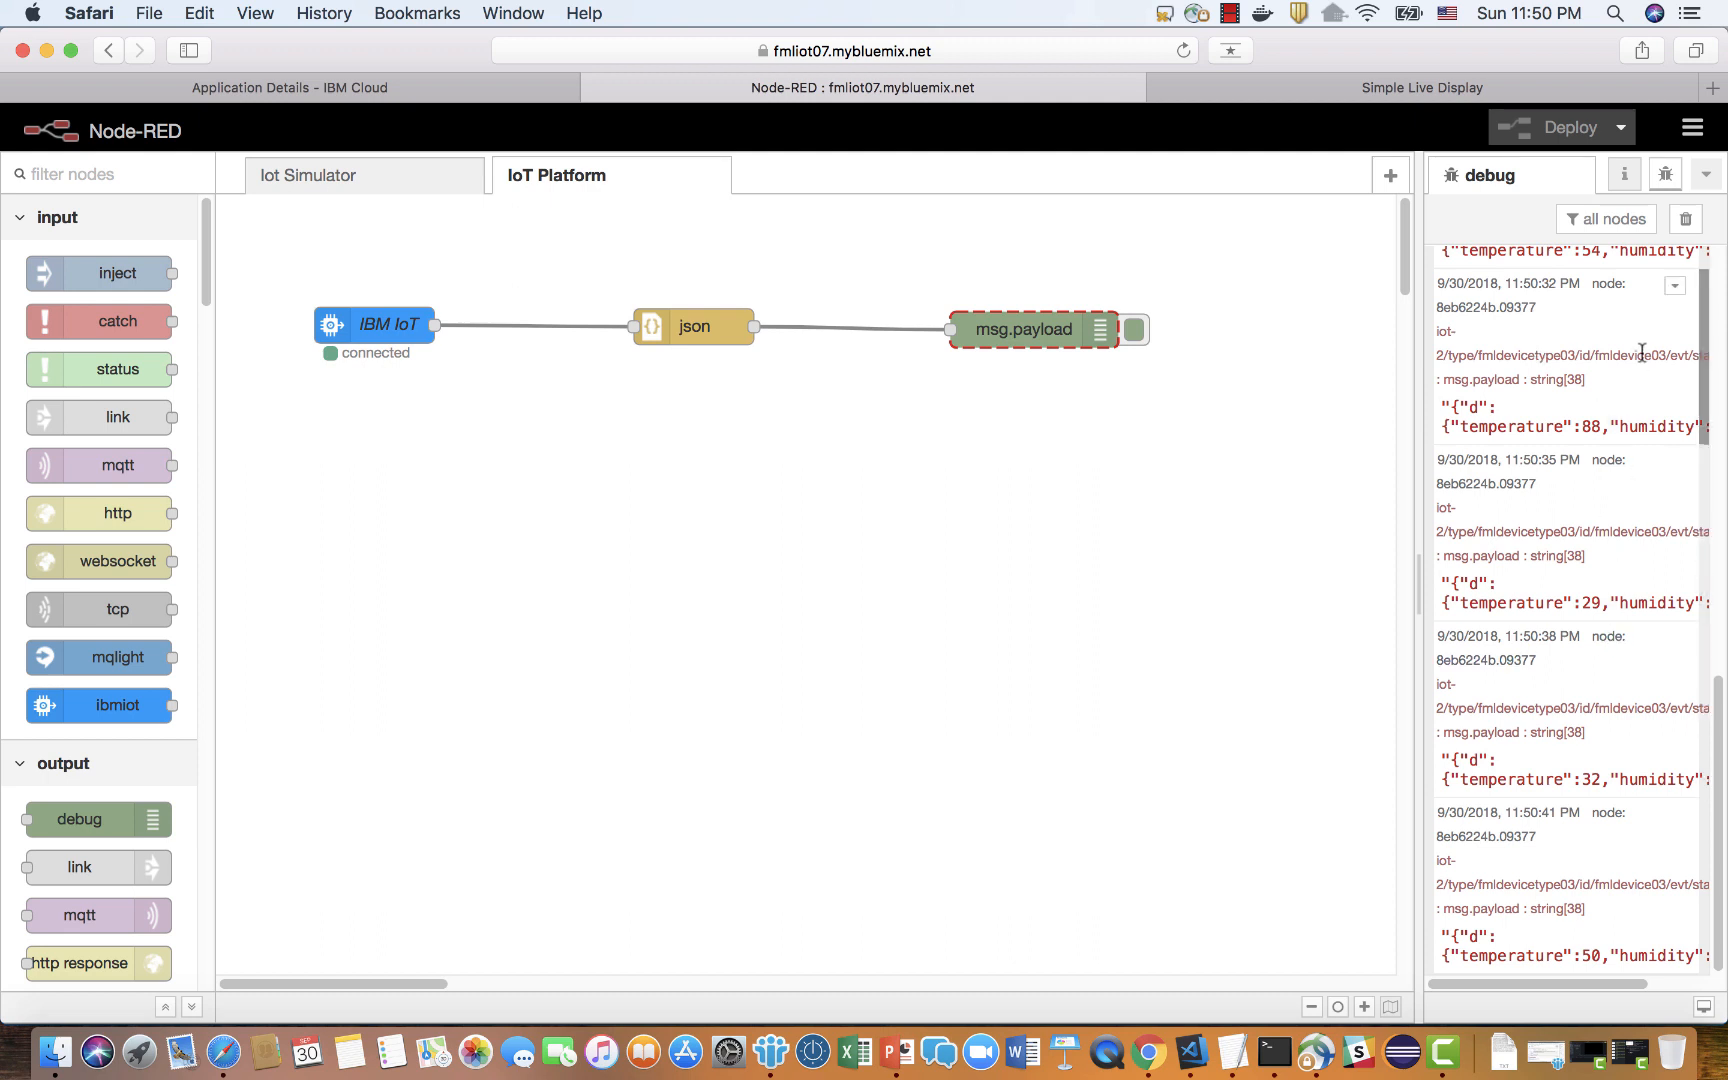
left_click(1684, 222)
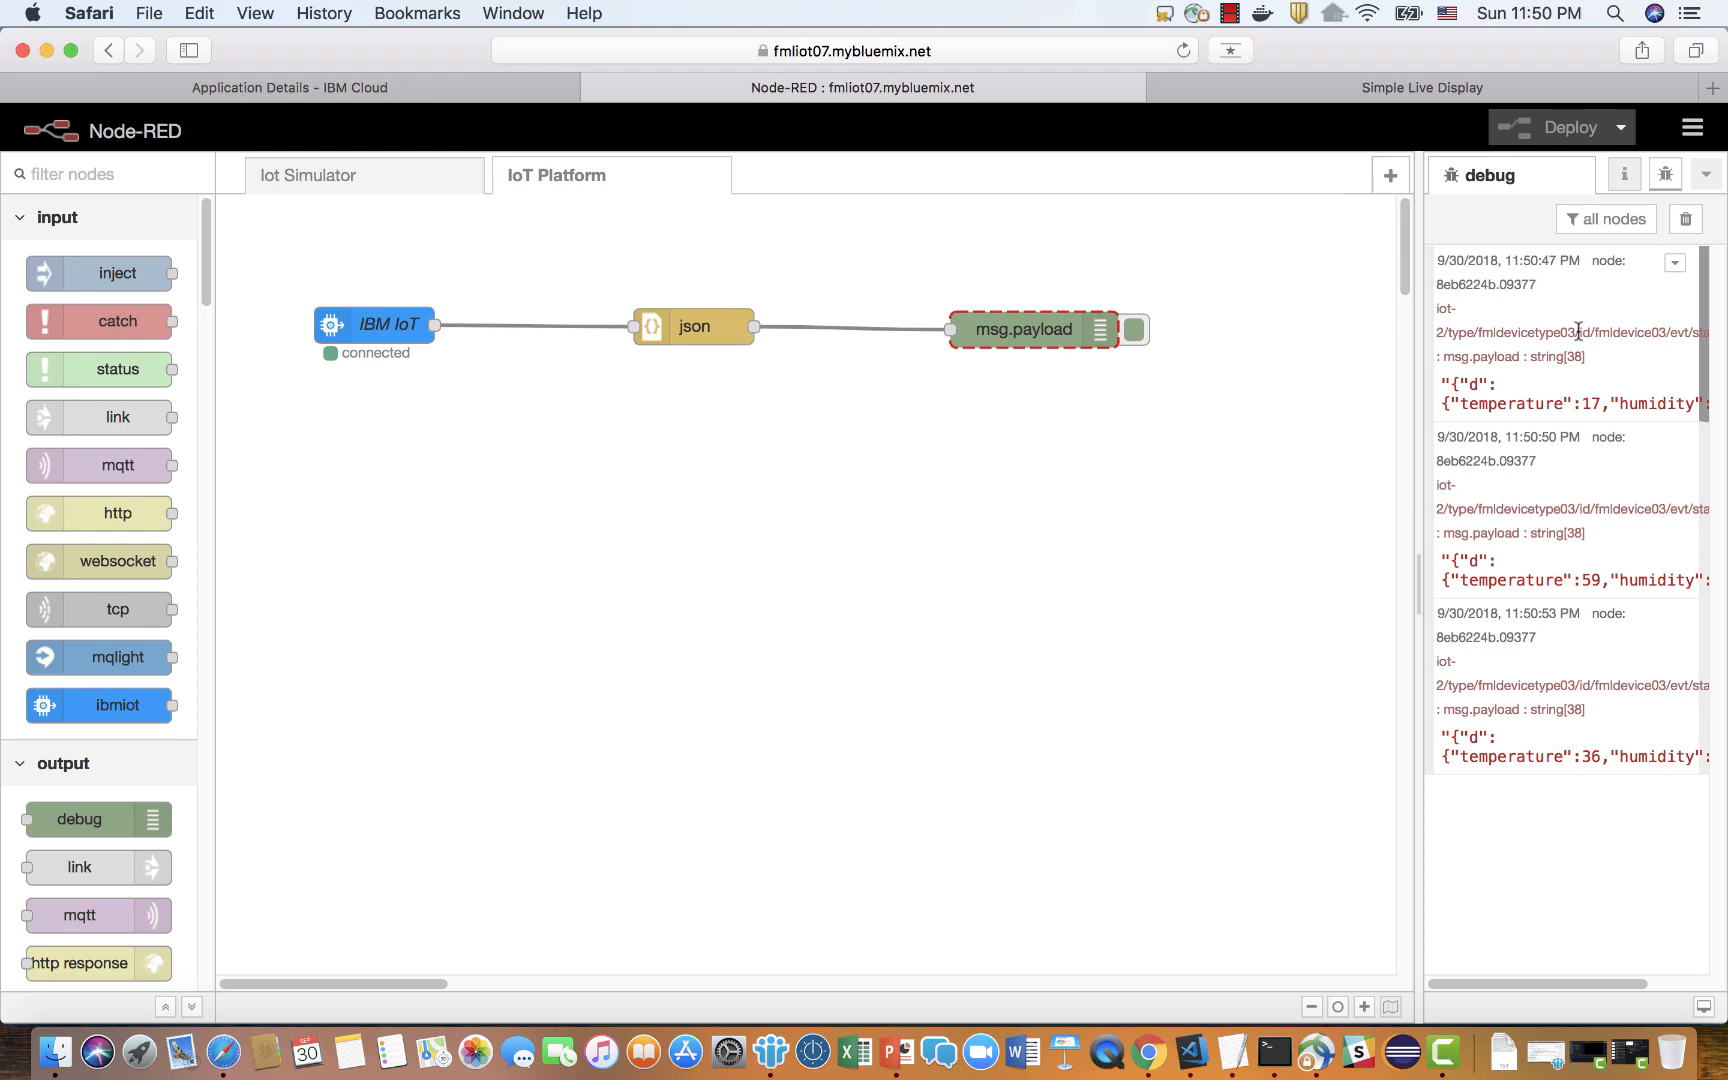
Switch to Chrome and copy the flow JSON of "Simple Web page with live data updates via websocket" from the Node-RED library.
left_click(1148, 1068)
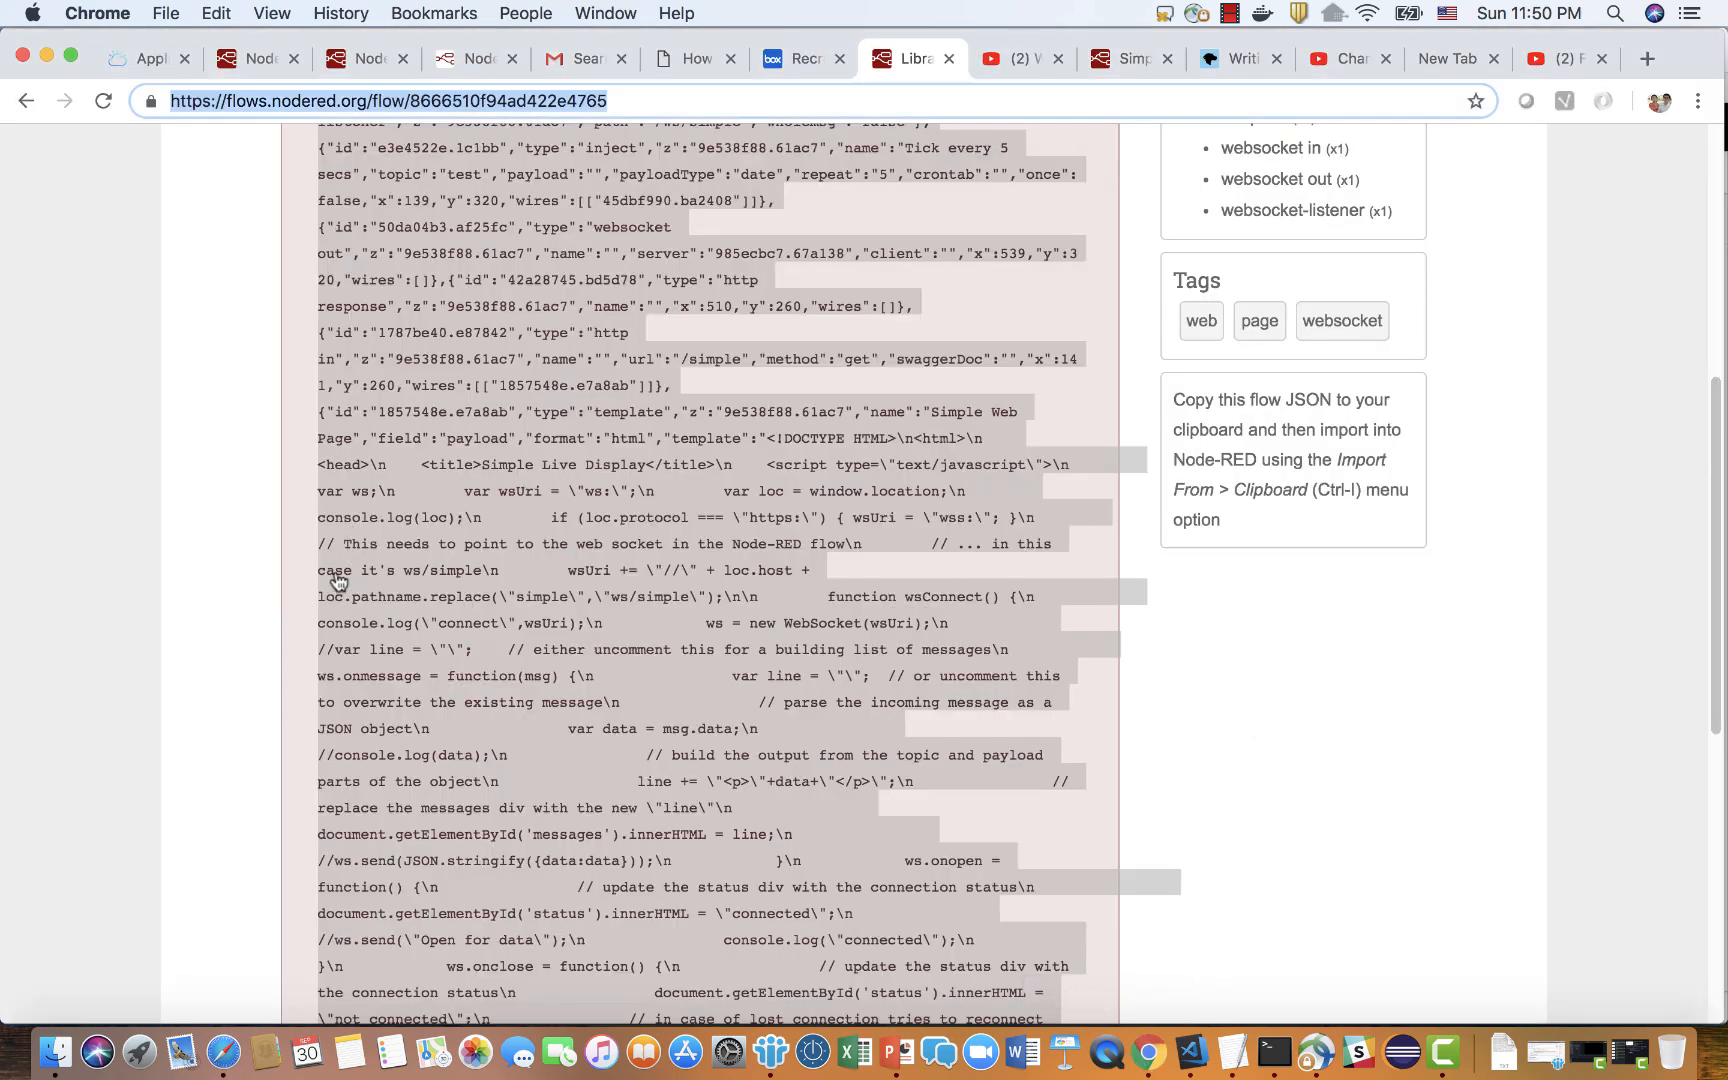
scroll(338, 581, "up", 10)
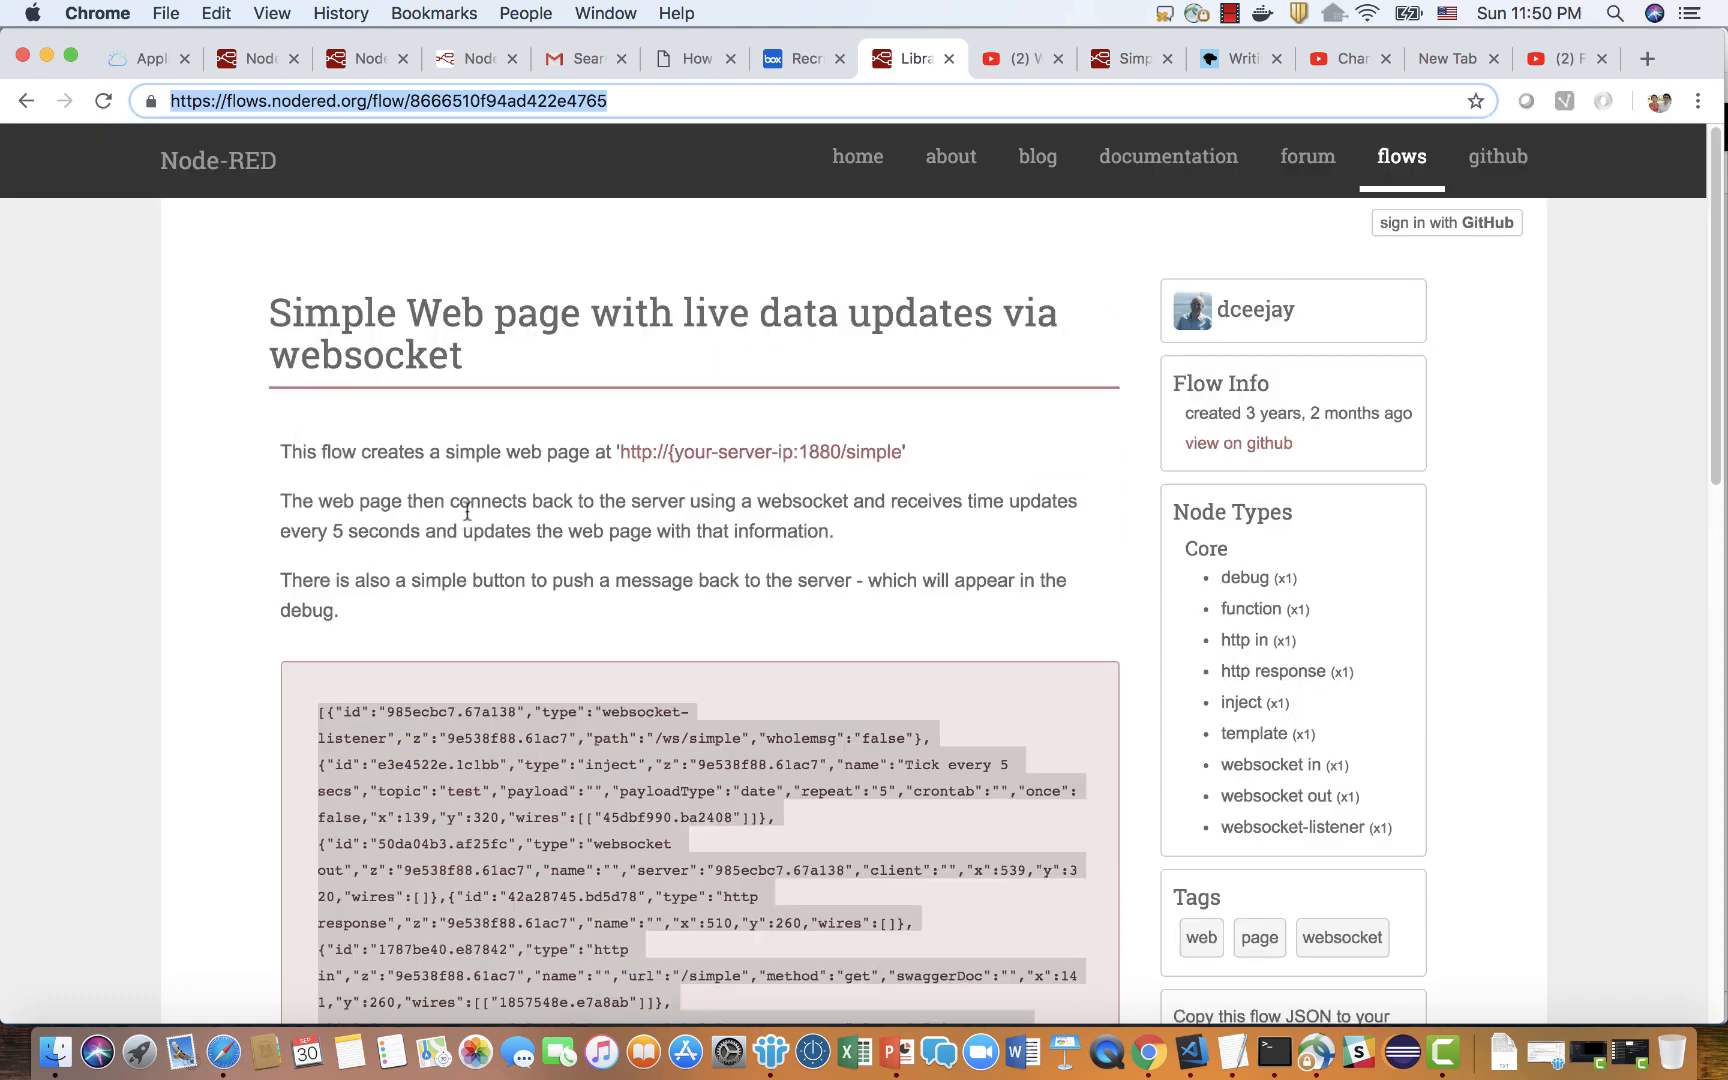
scroll(467, 512, "down", 3)
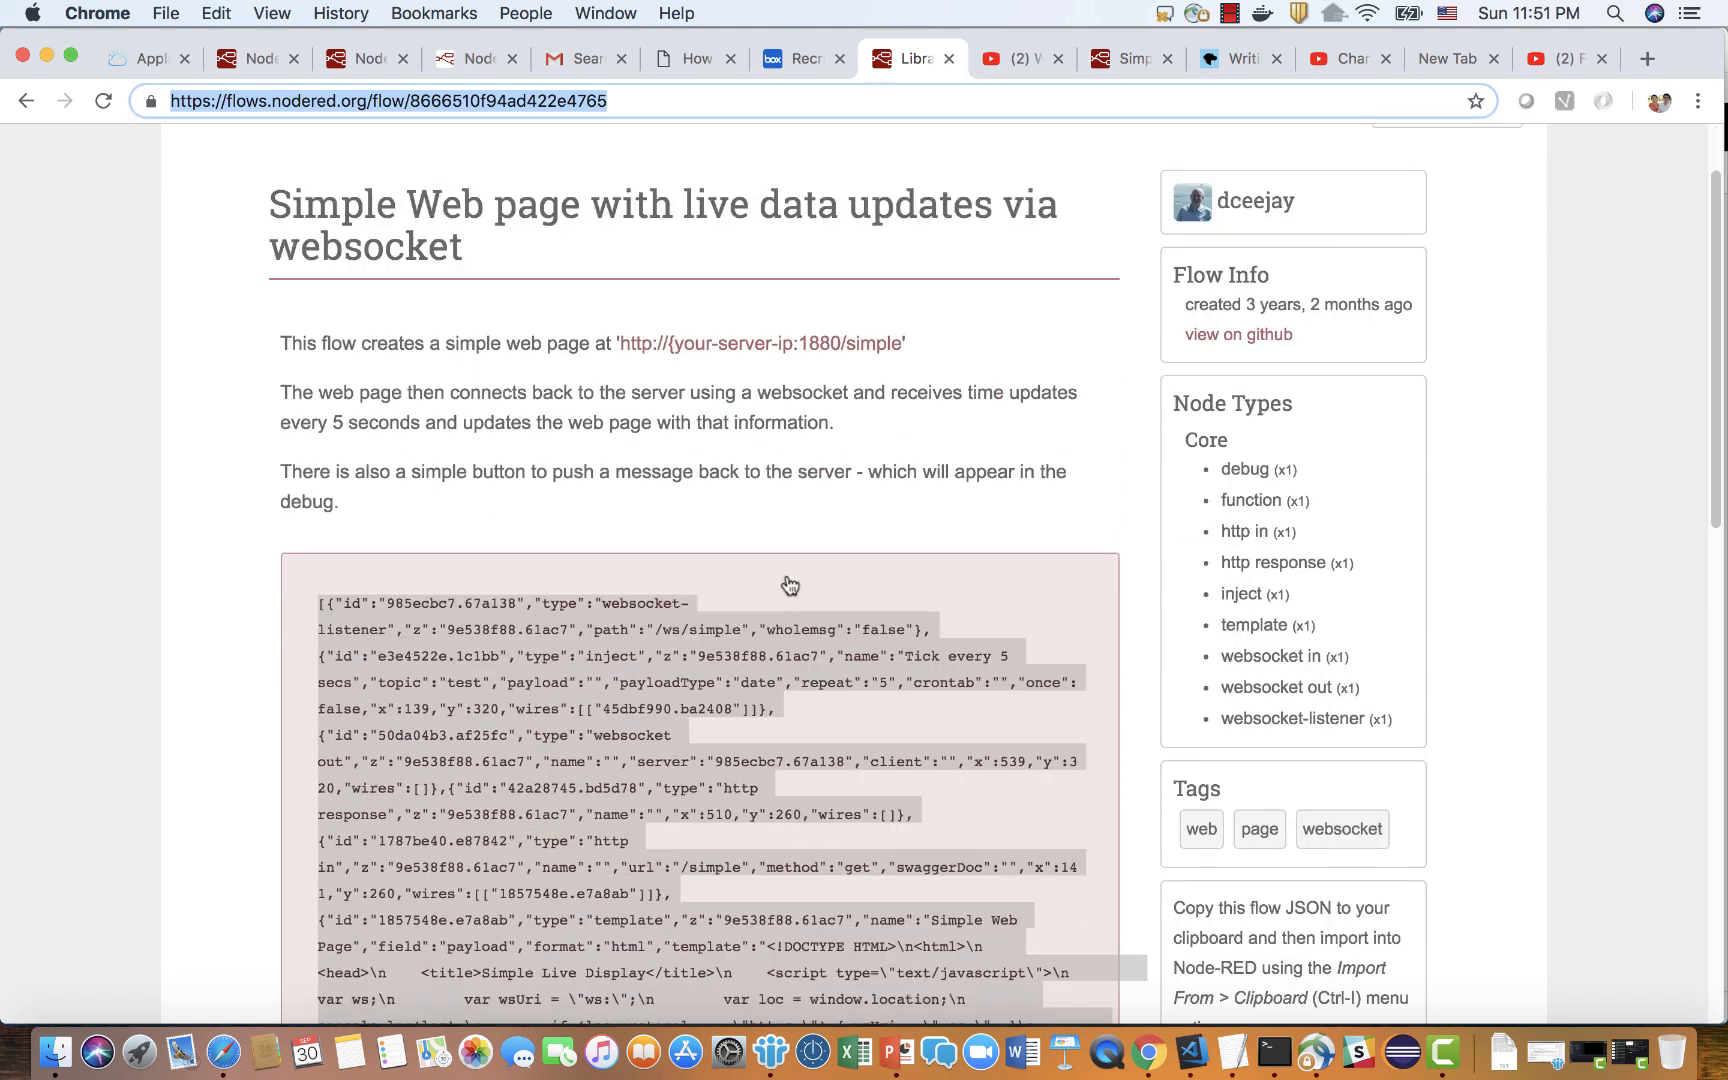
scroll(790, 585, "down", 8)
right_click(519, 474)
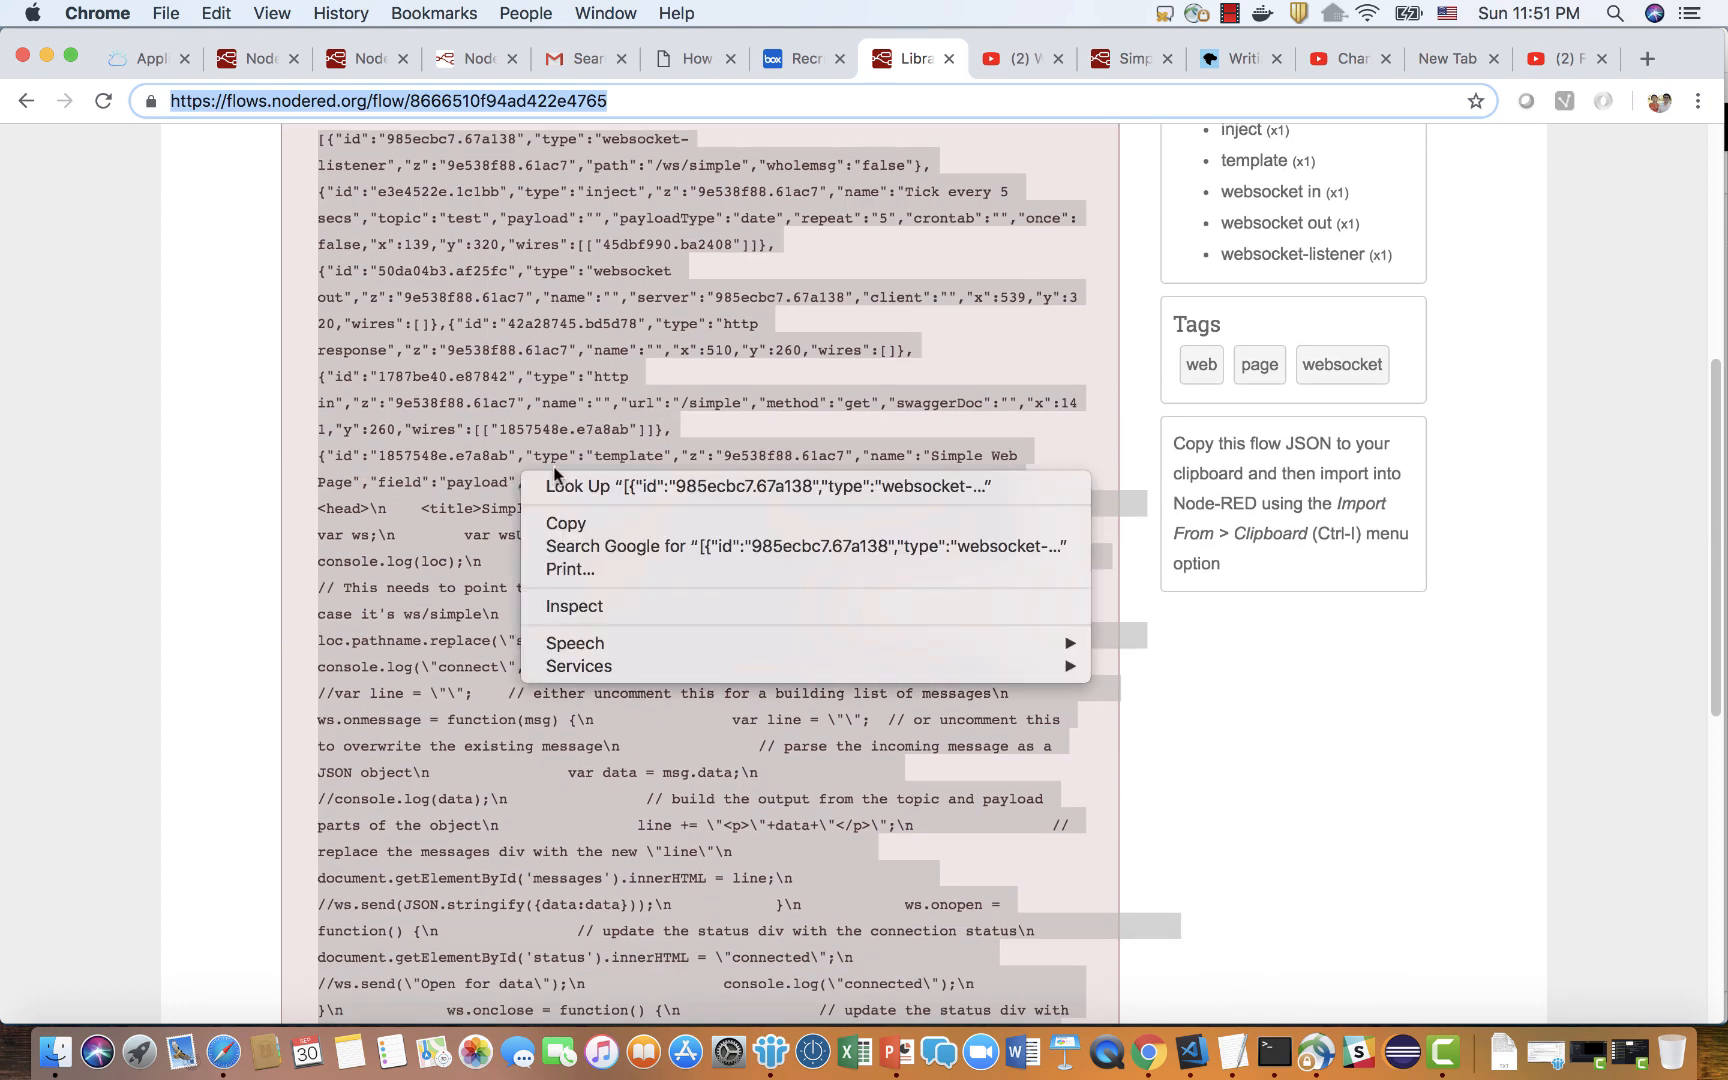
left_click(598, 524)
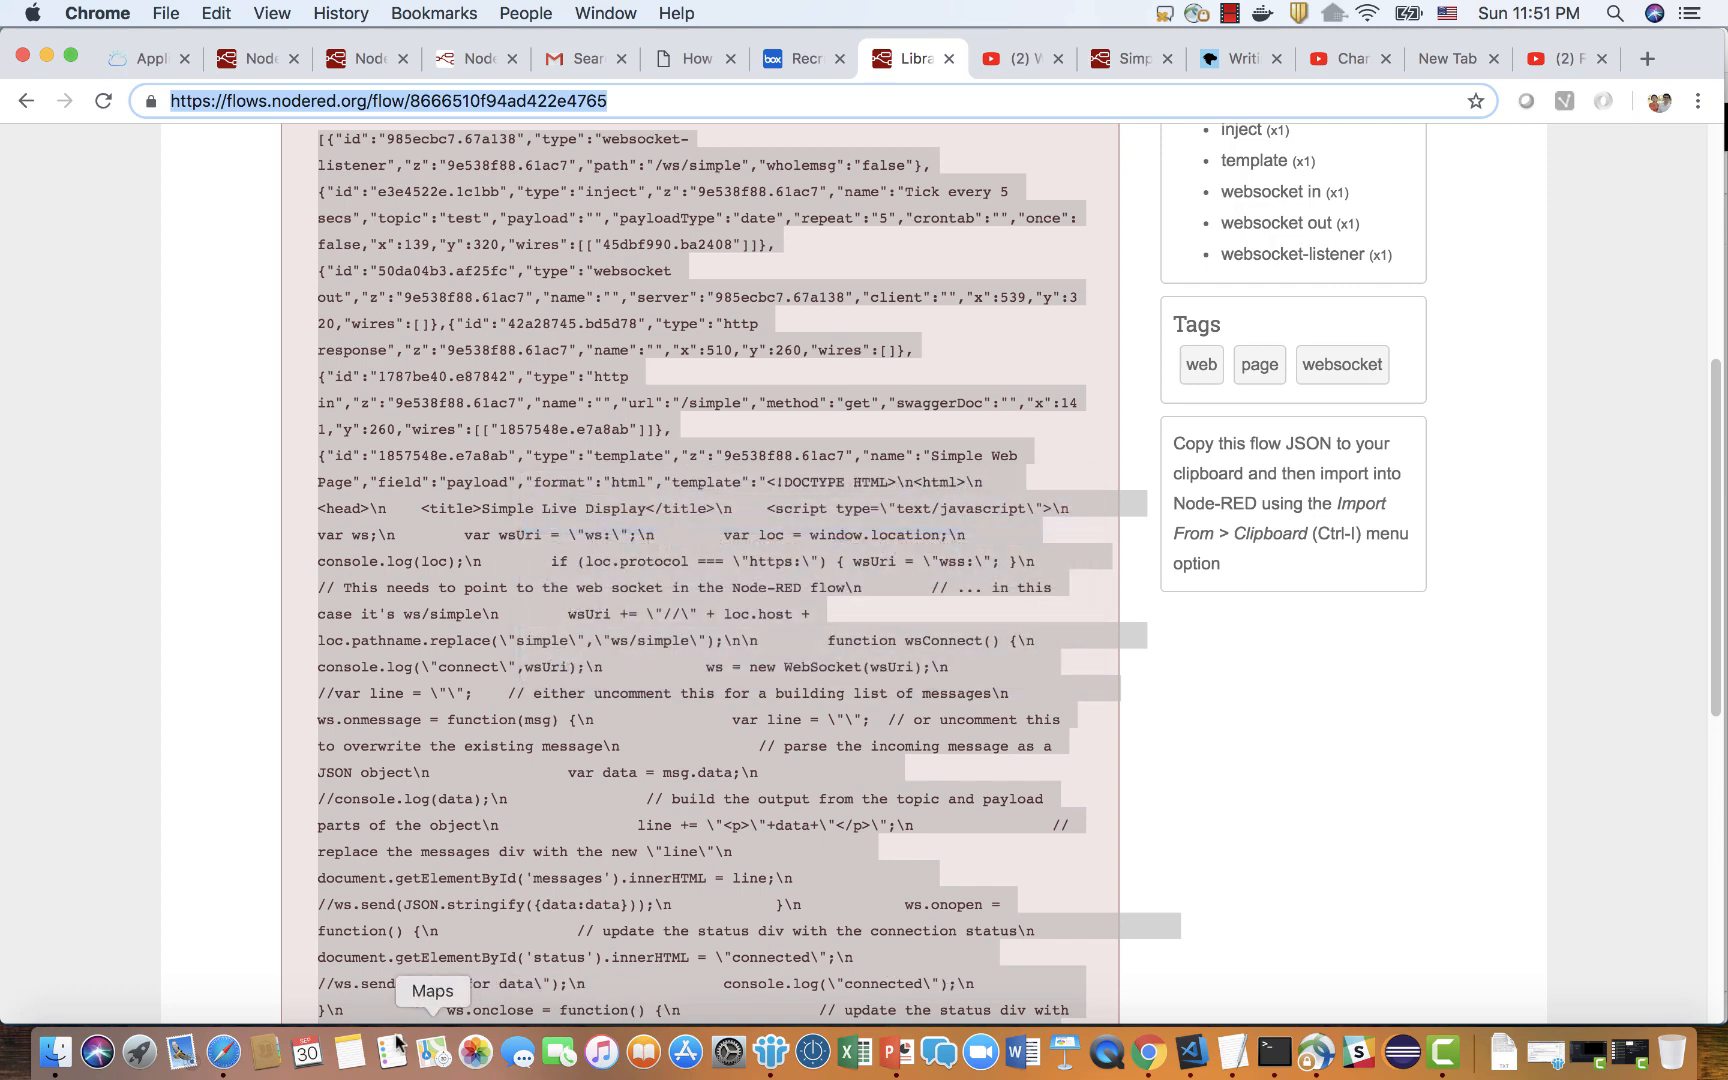
Switch to Safari, import the copied JSON into the current IoT Platform flow and place the nodes below the existing ones.
left_click(223, 1052)
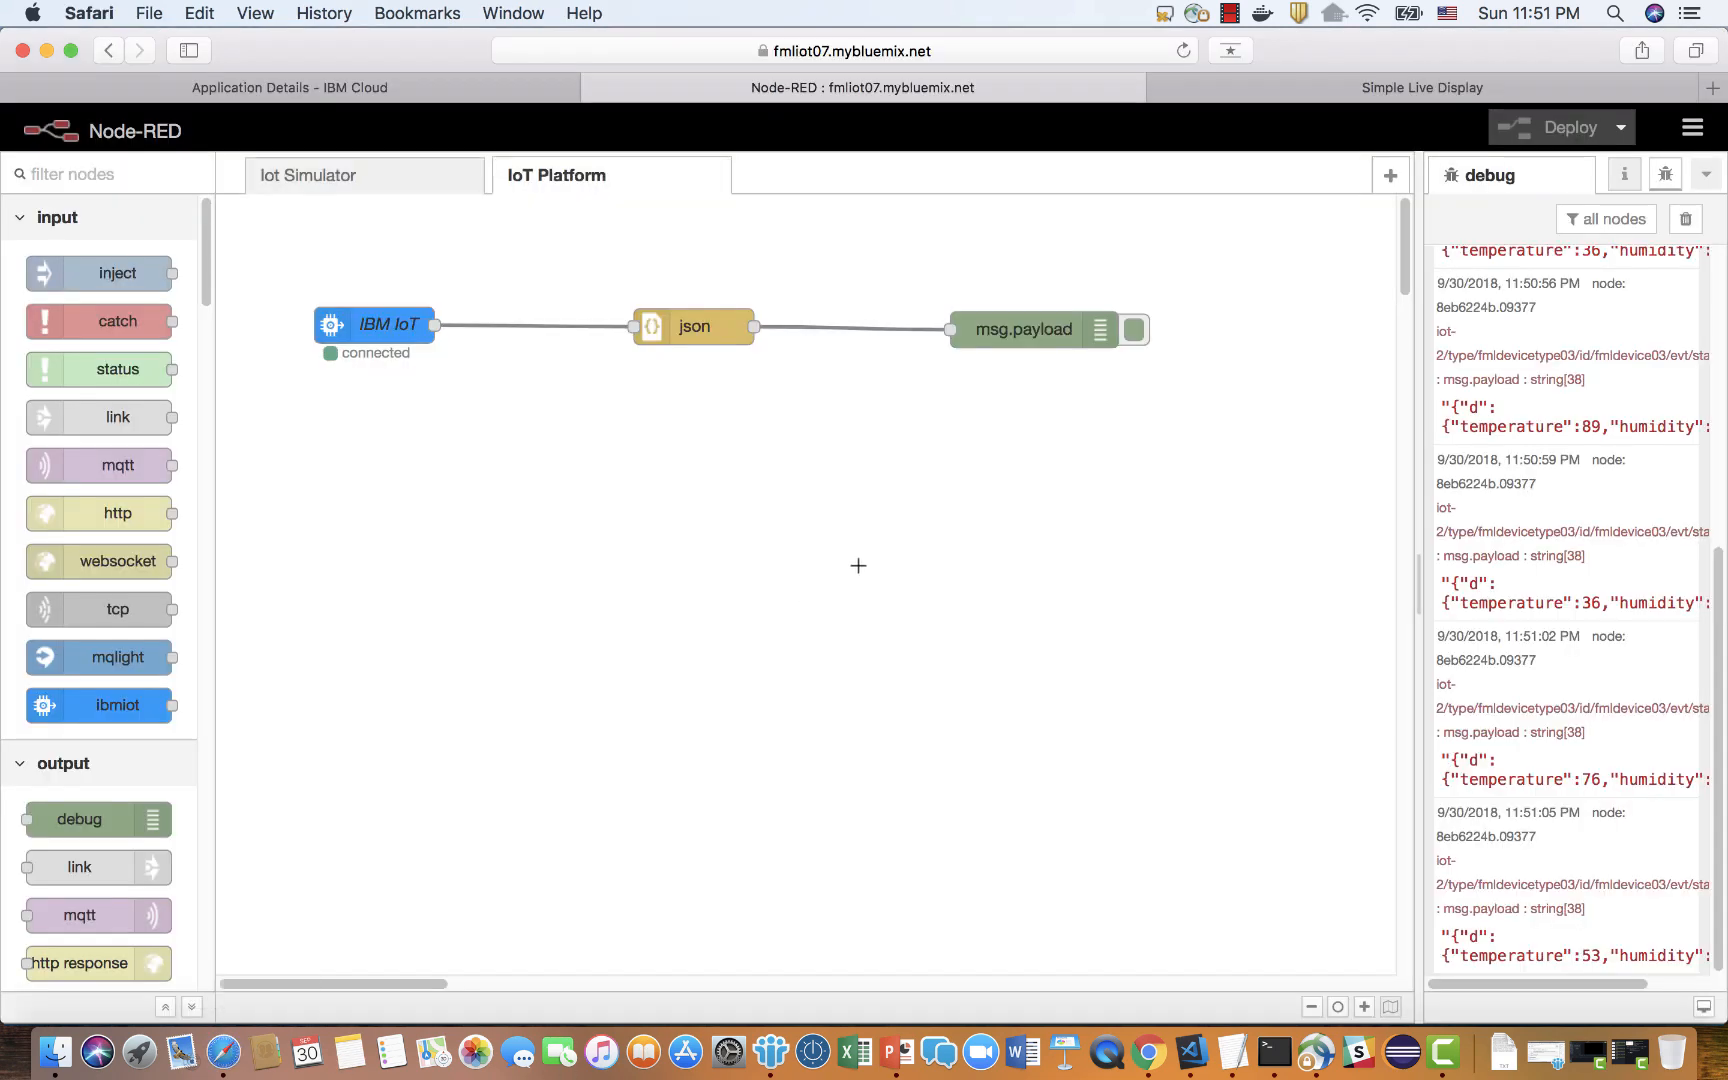
key("super+i")
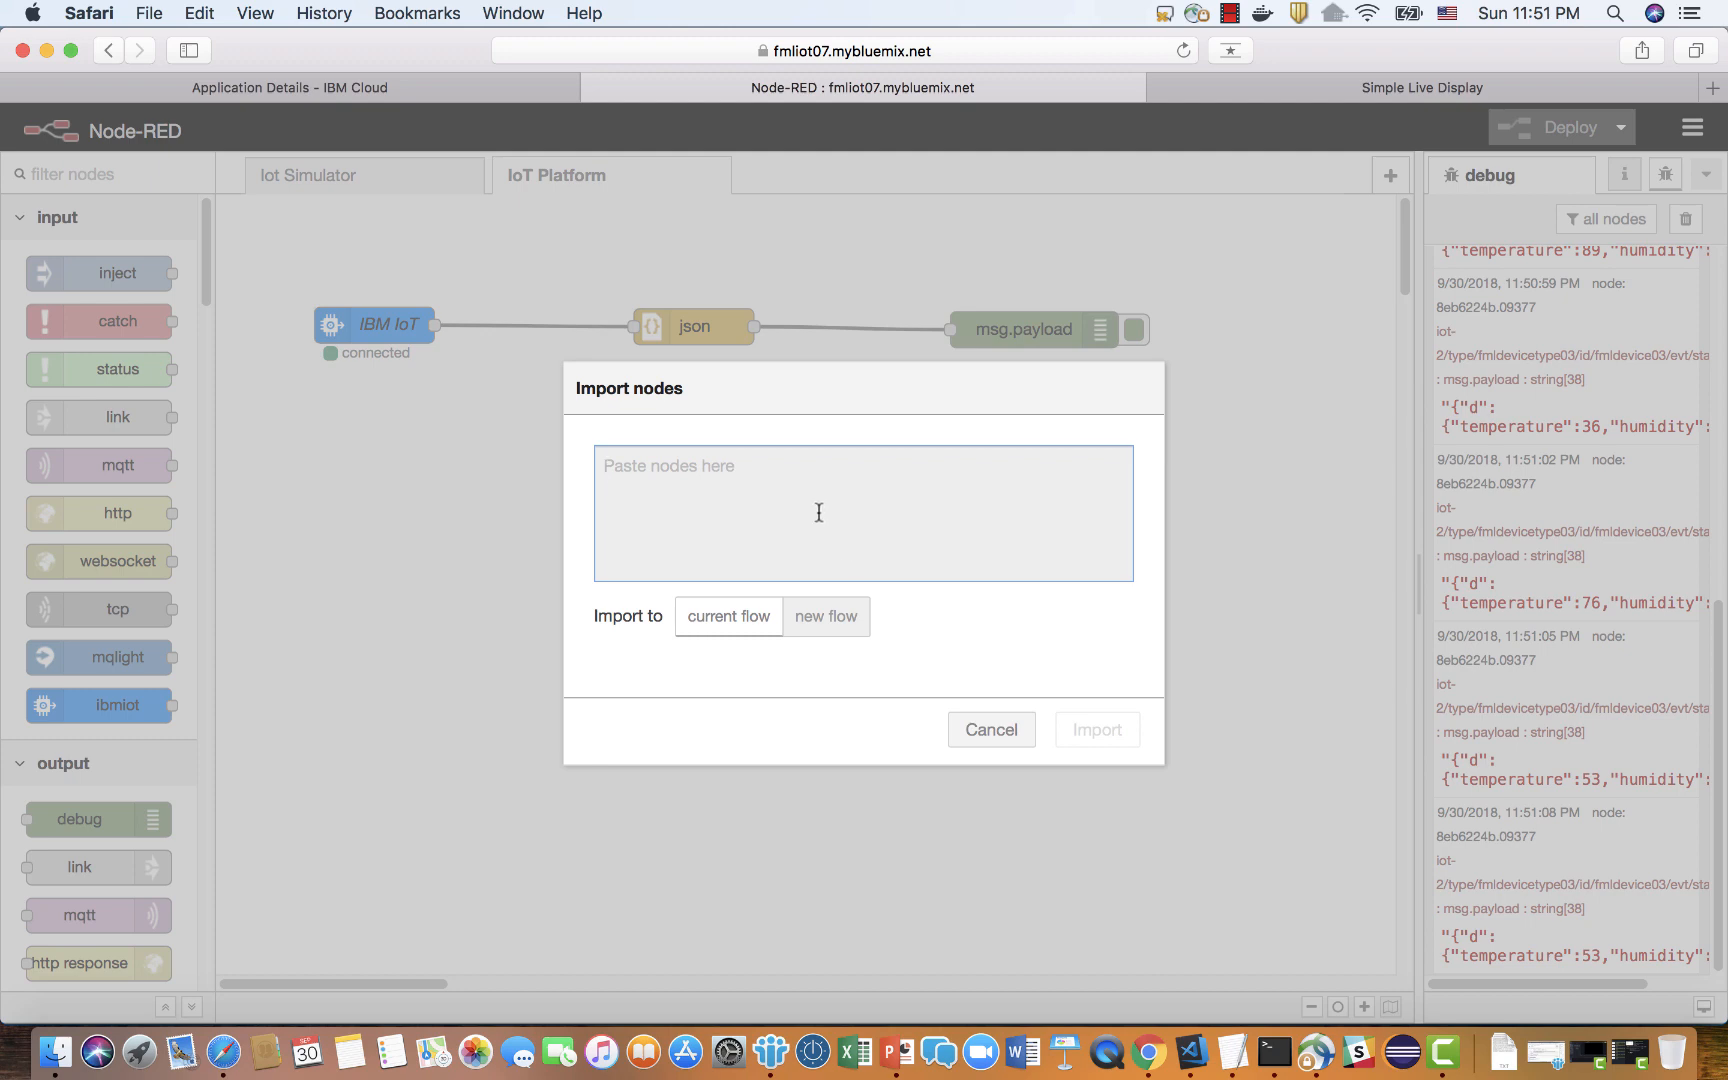
key("super+v")
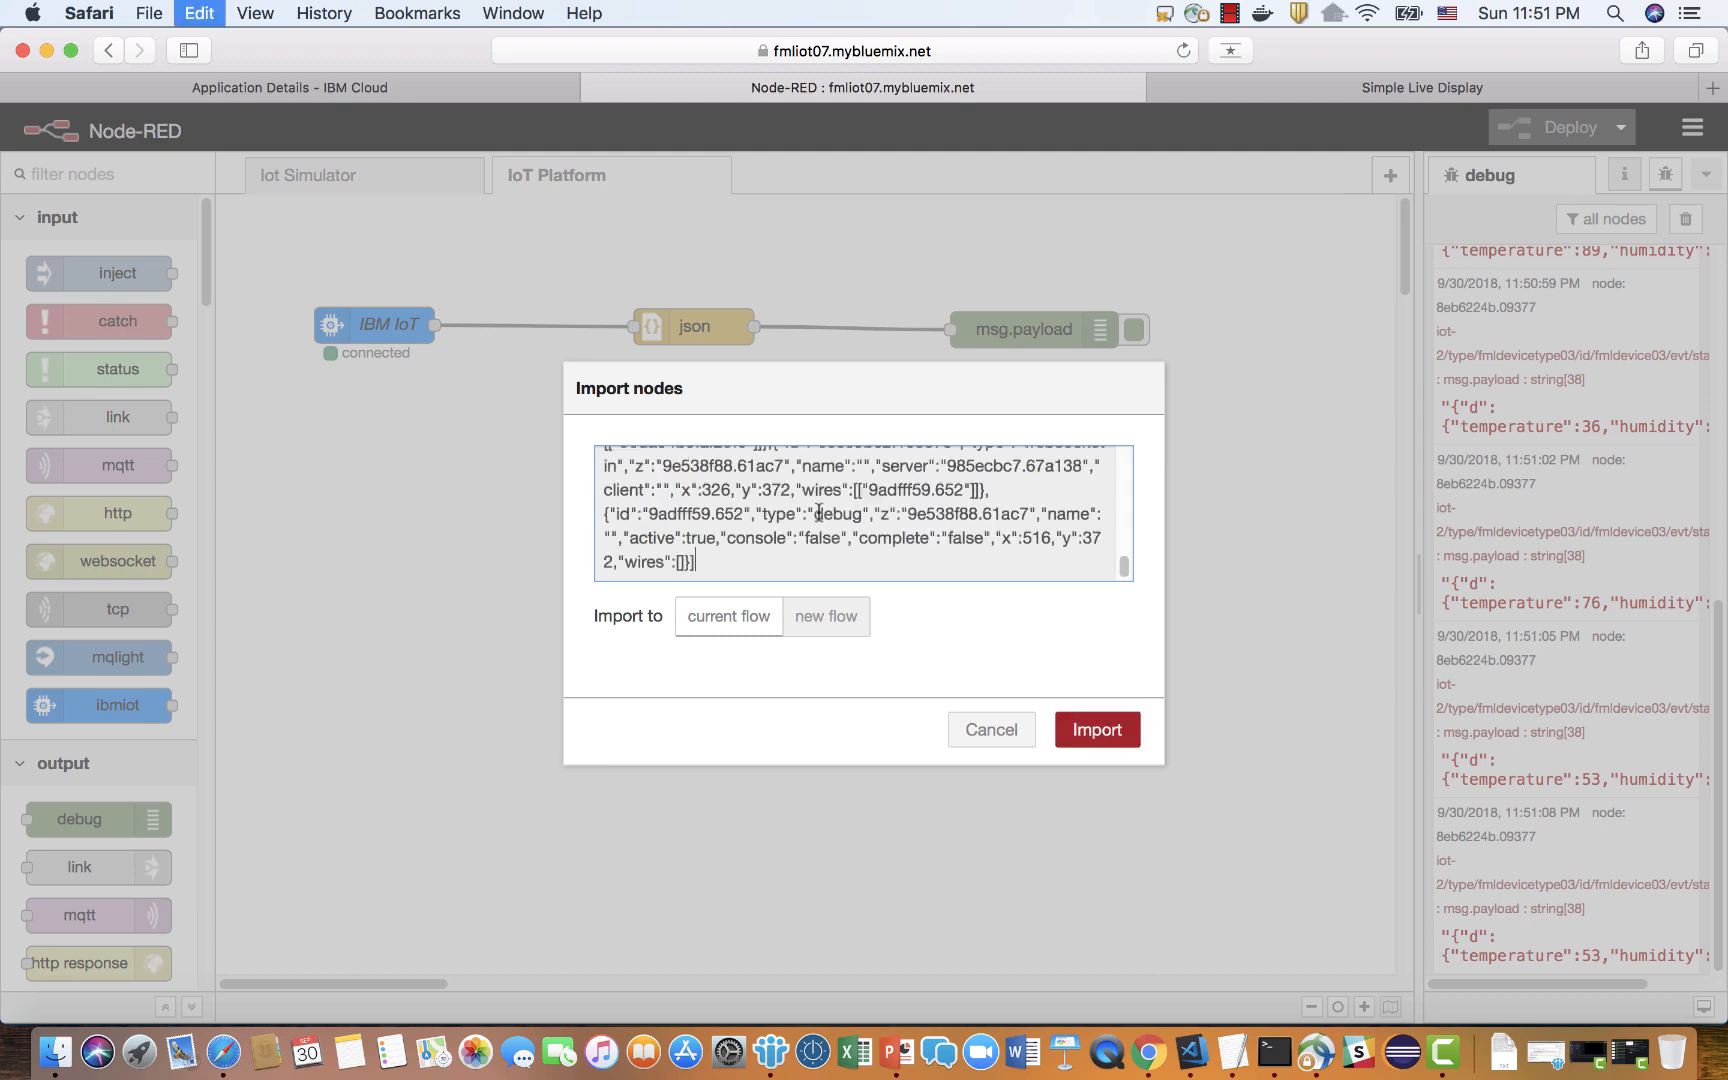
left_click(1094, 729)
left_click(543, 623)
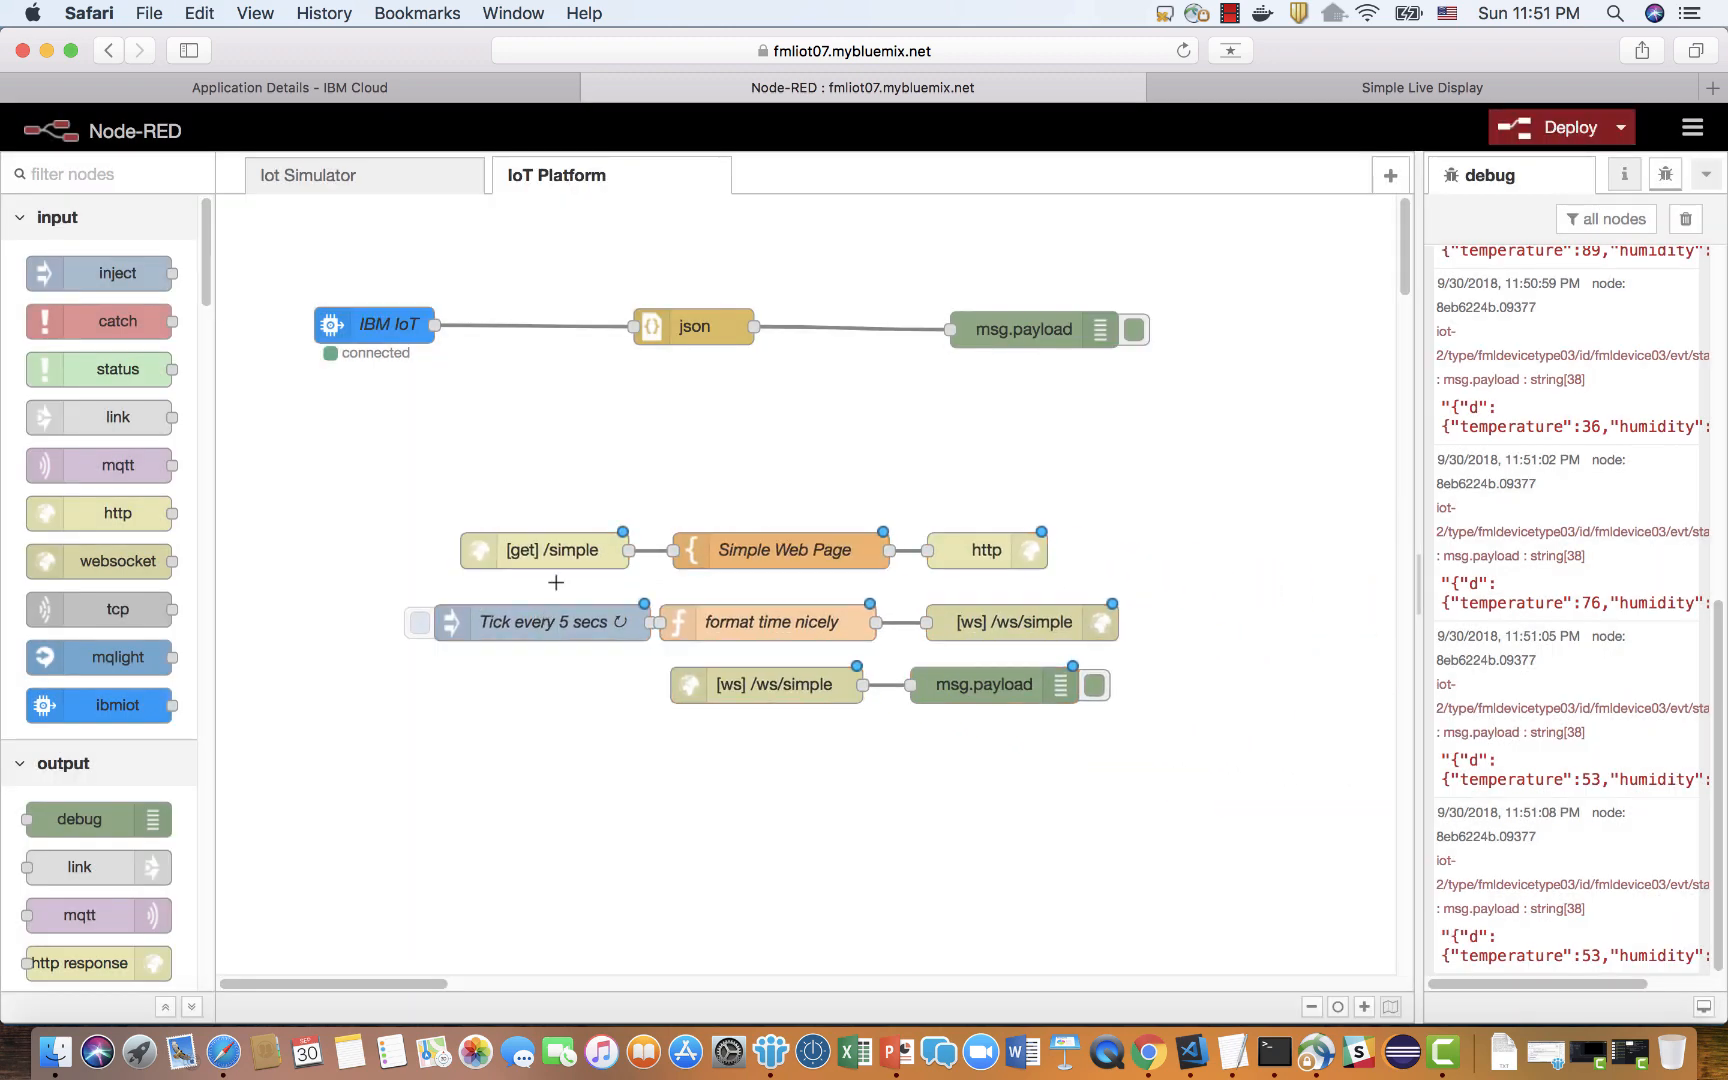
Set the repeat interval of the "Tick every 5 secs" inject node to every 2 seconds.
double_click(590, 626)
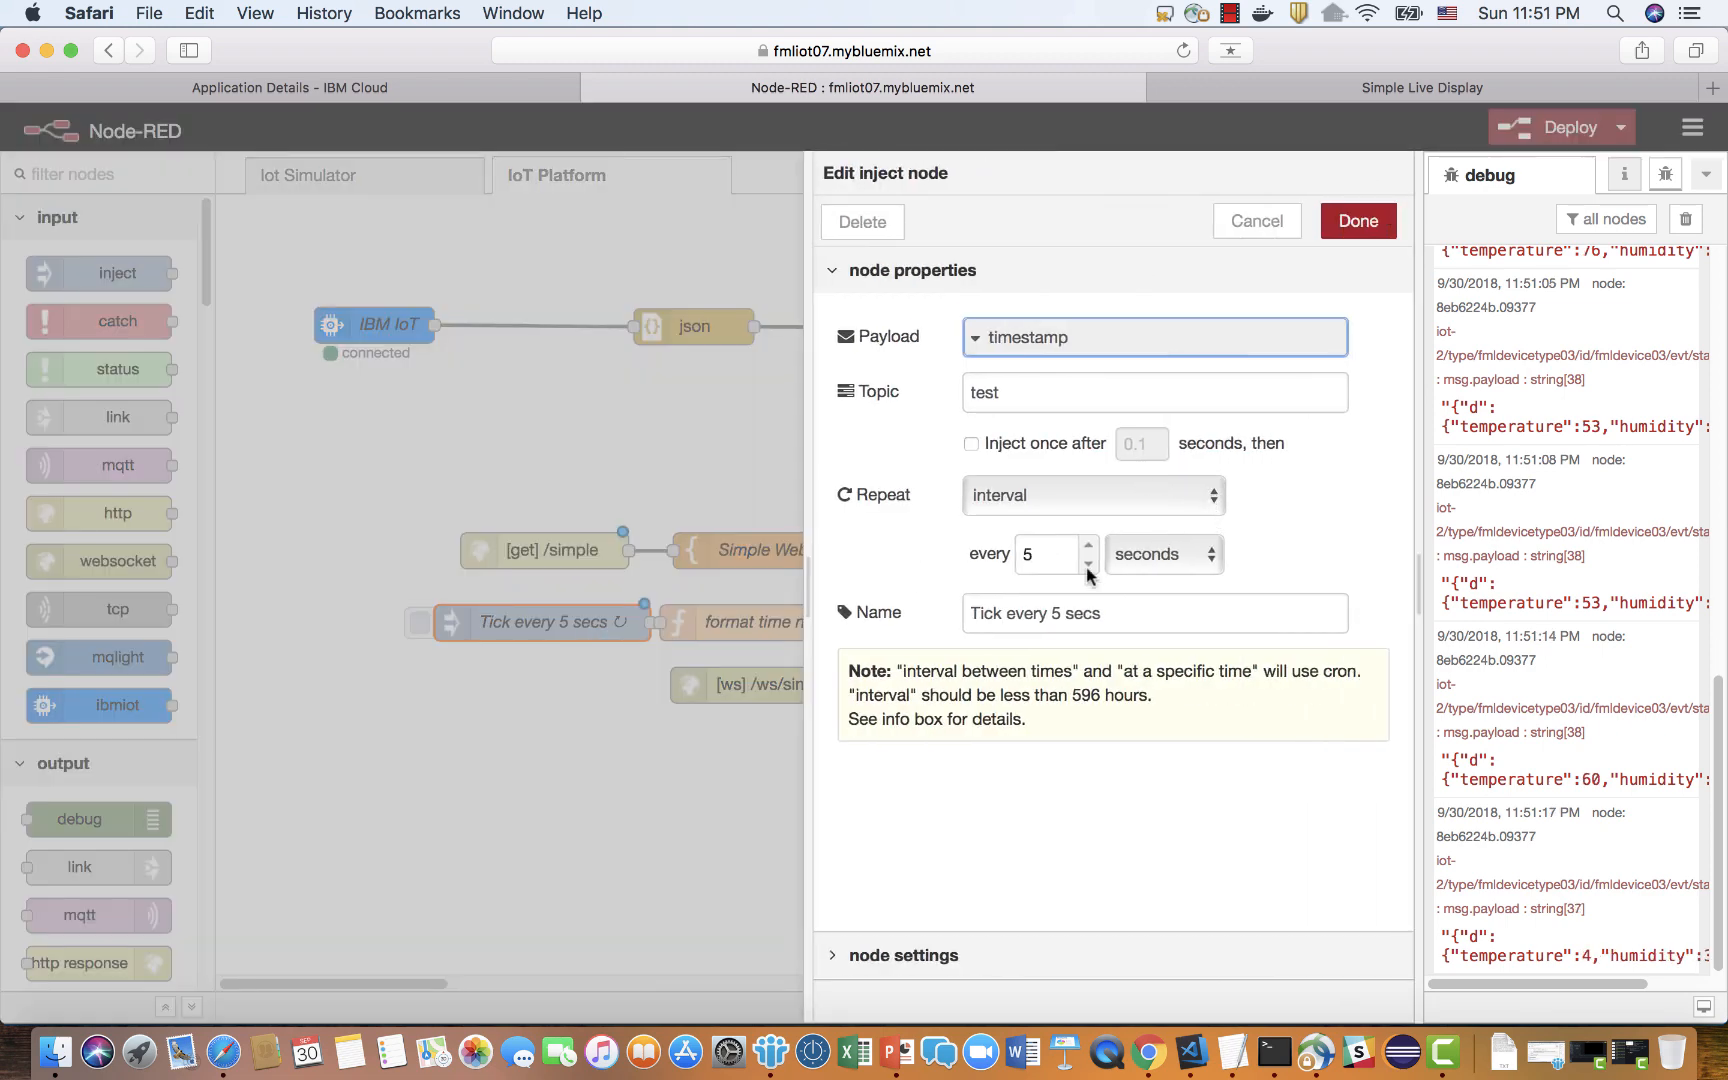
left_click(1091, 565)
left_click(1091, 565)
left_click(1090, 565)
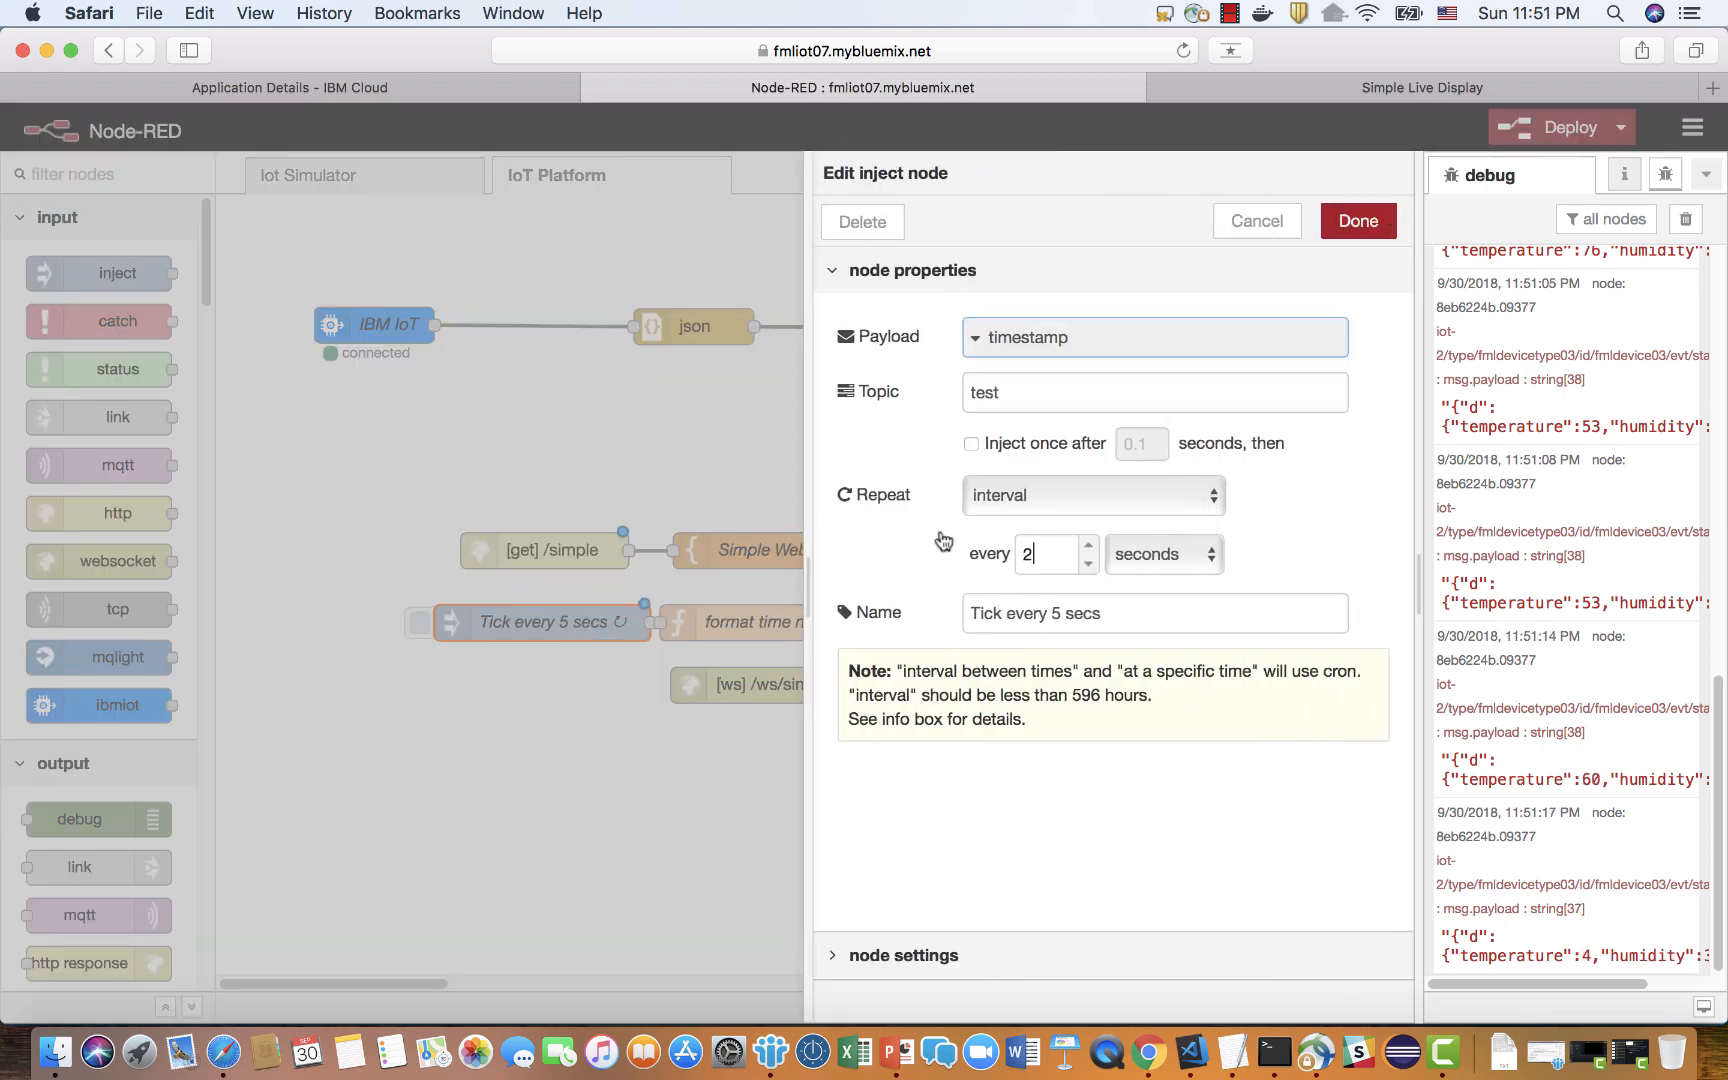
left_click(705, 458)
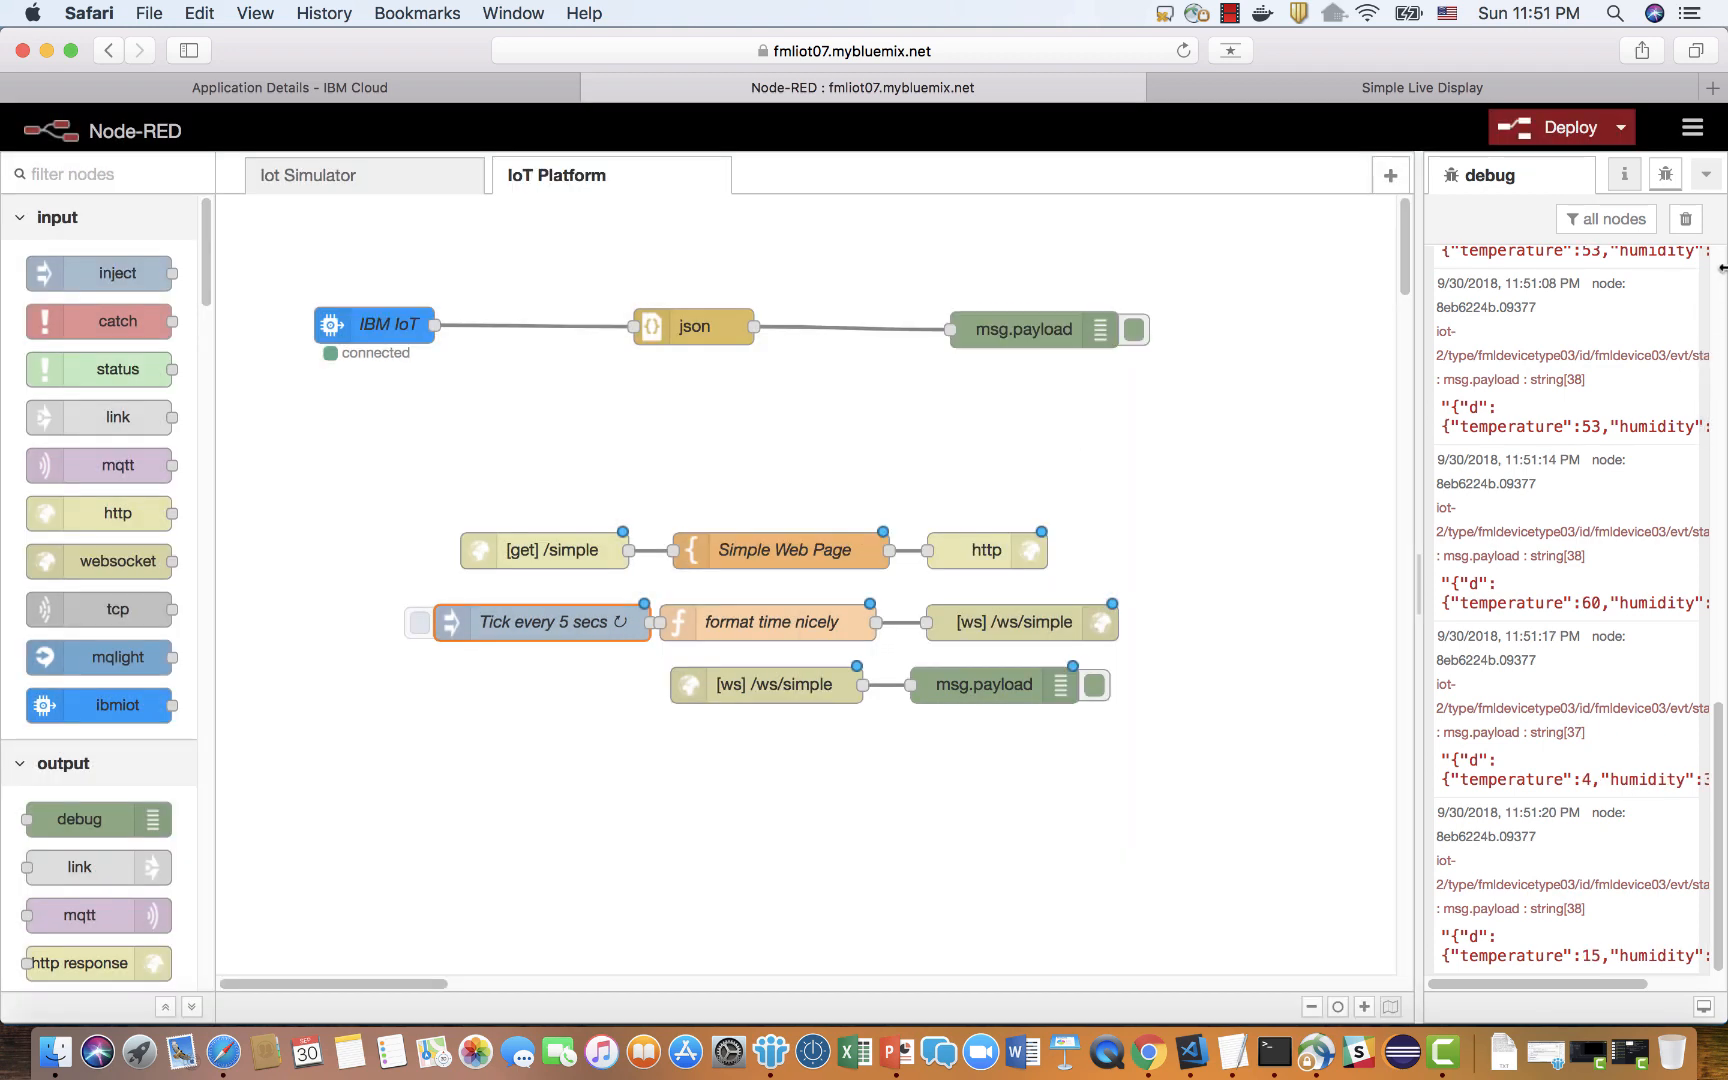
Deploy the flows with the json node's msg.payload debug output disabled and the debug messages cleared.
left_click(1133, 332)
left_click(1686, 219)
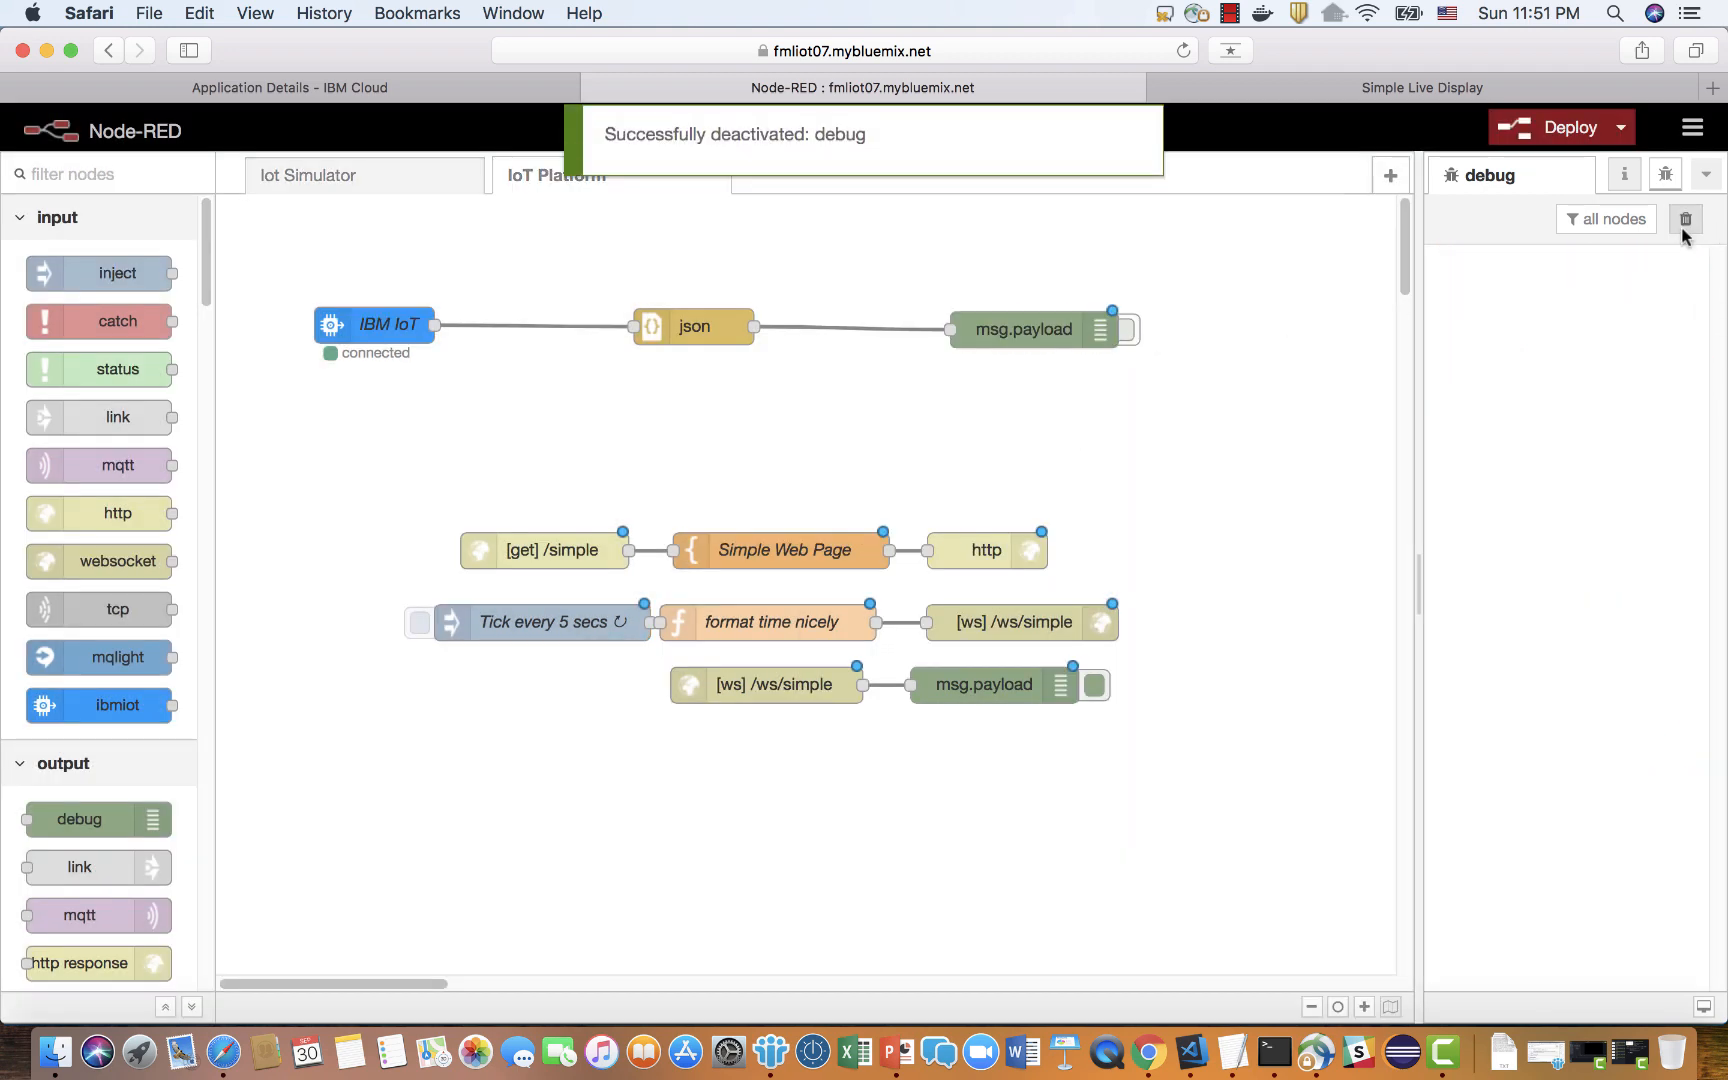
left_click(1558, 127)
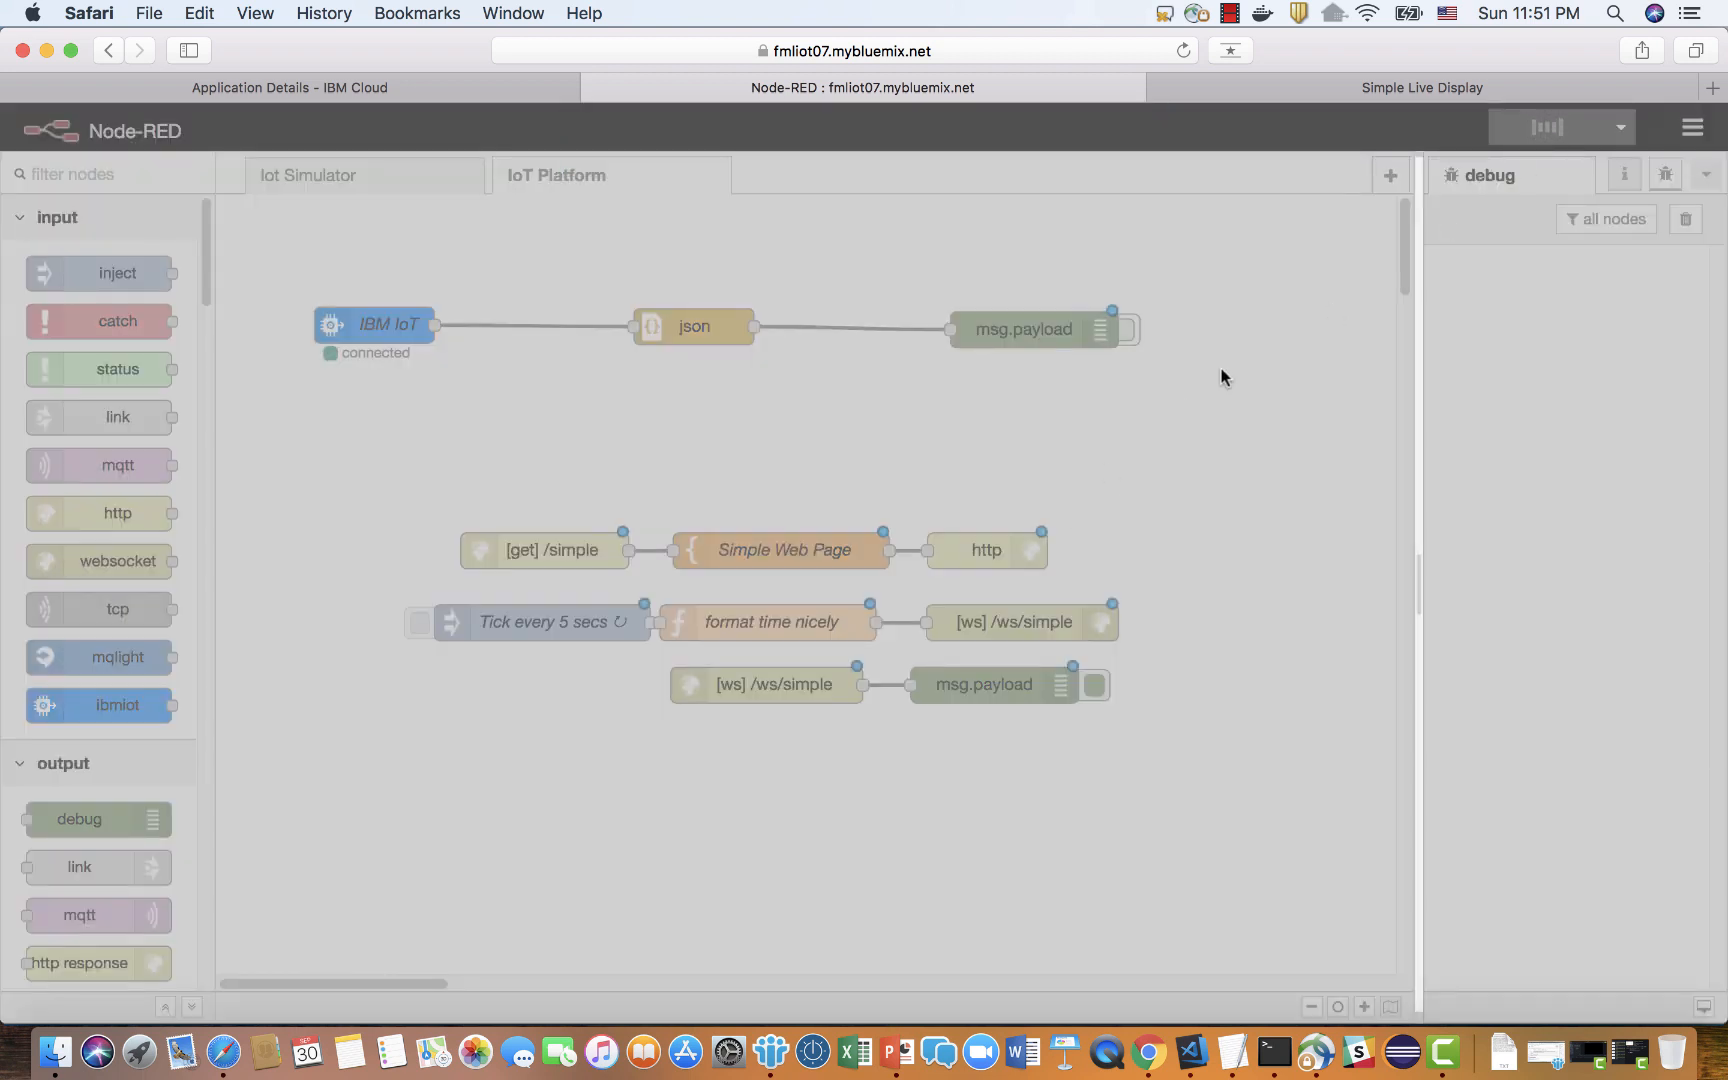
Close the old Simple Live Display page and copy the Node-RED editor's address into a new browser tab.
left_click(1161, 87)
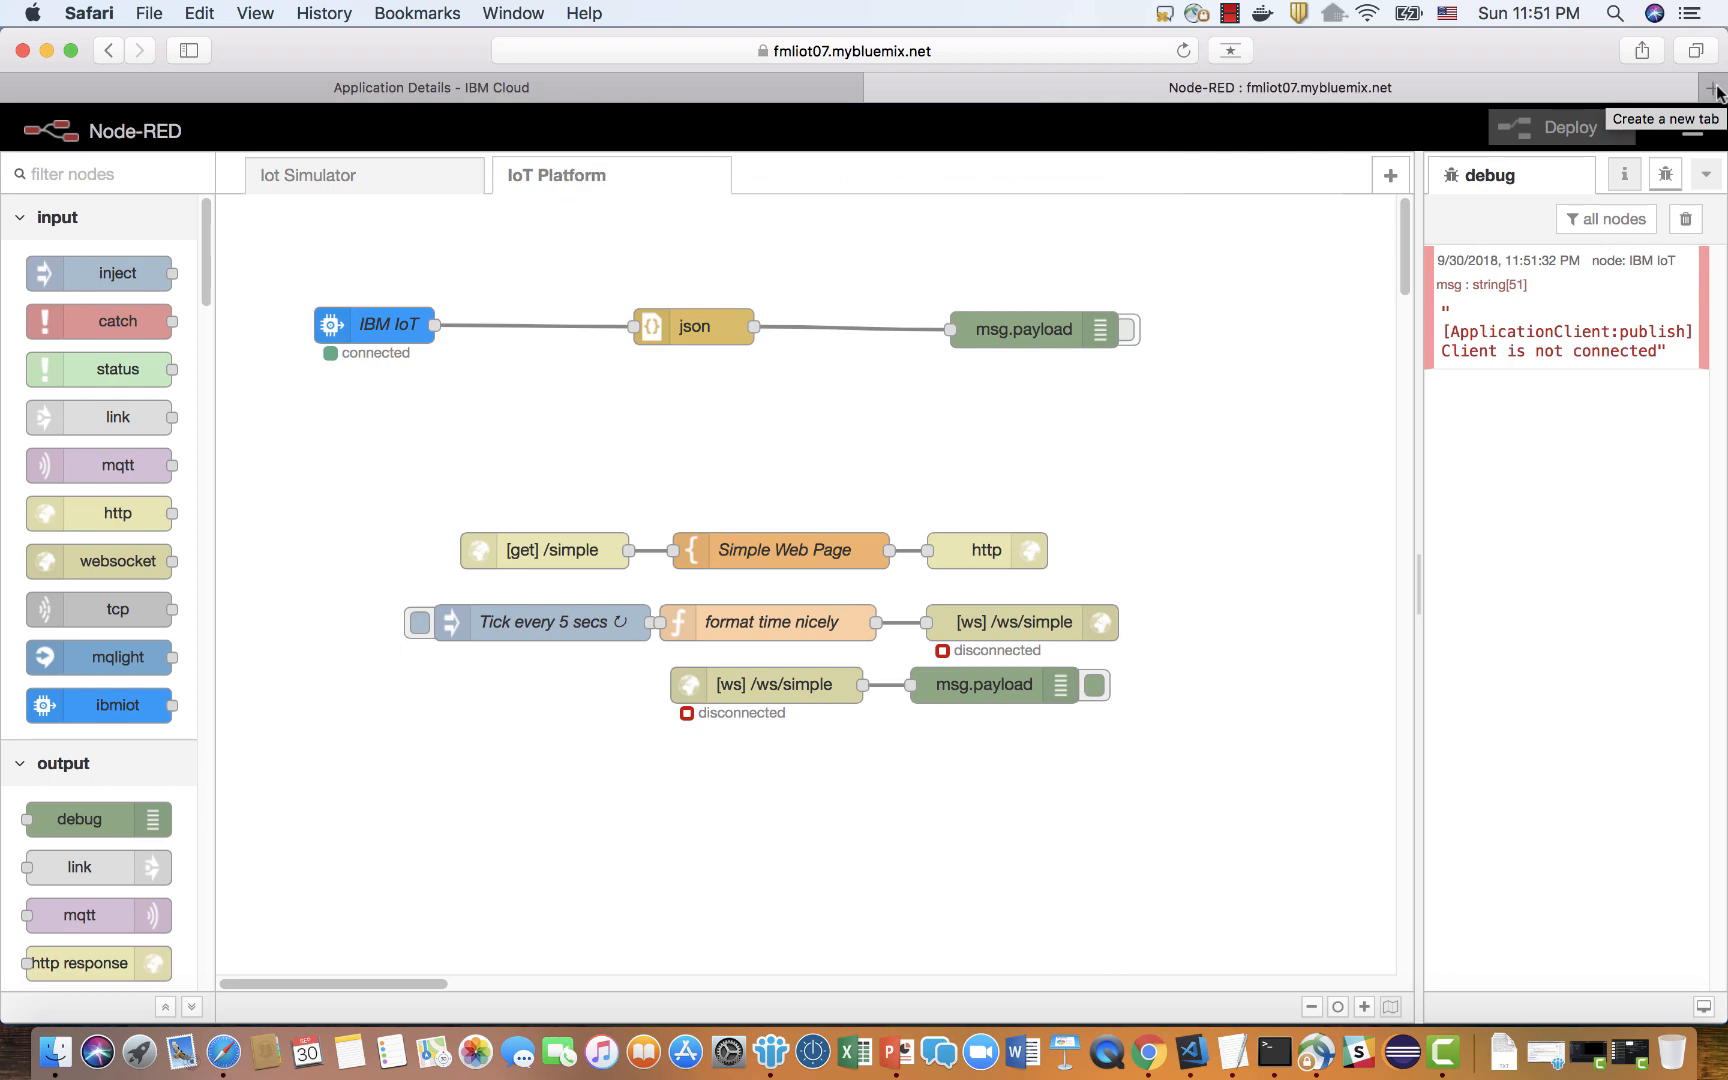
left_click(1714, 88)
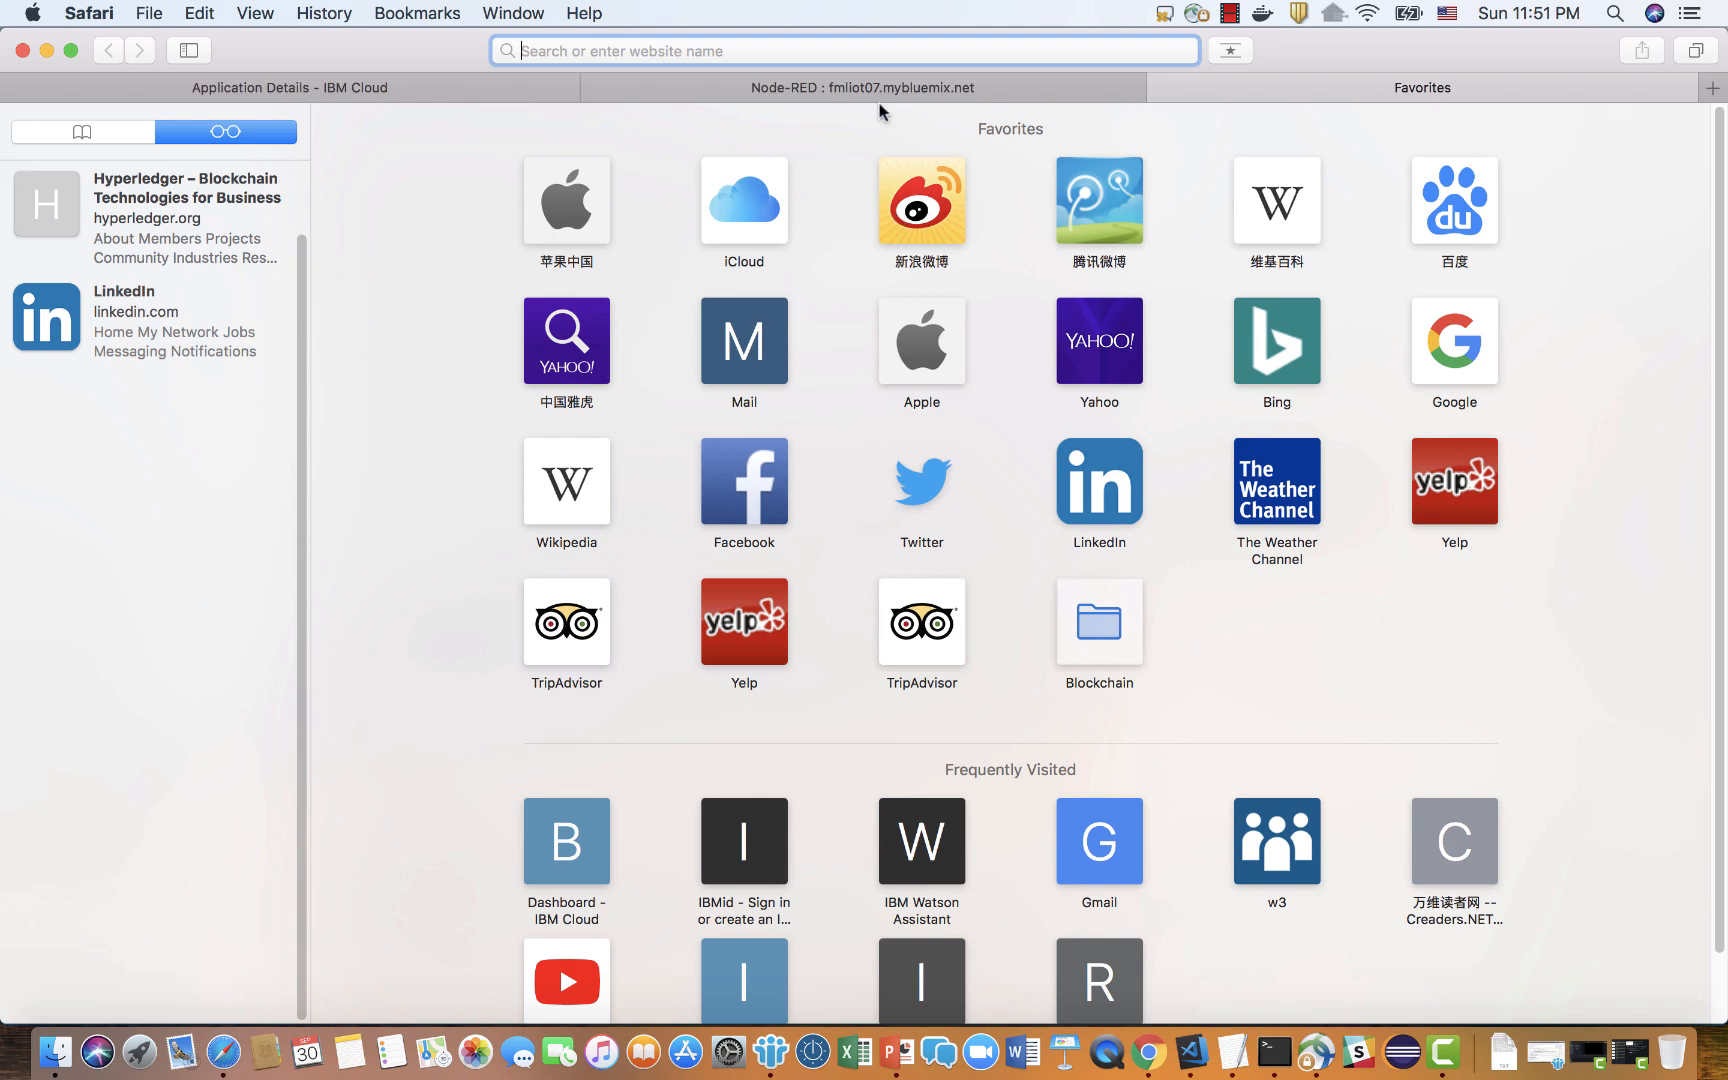
left_click(860, 88)
left_click(871, 50)
key("super+c")
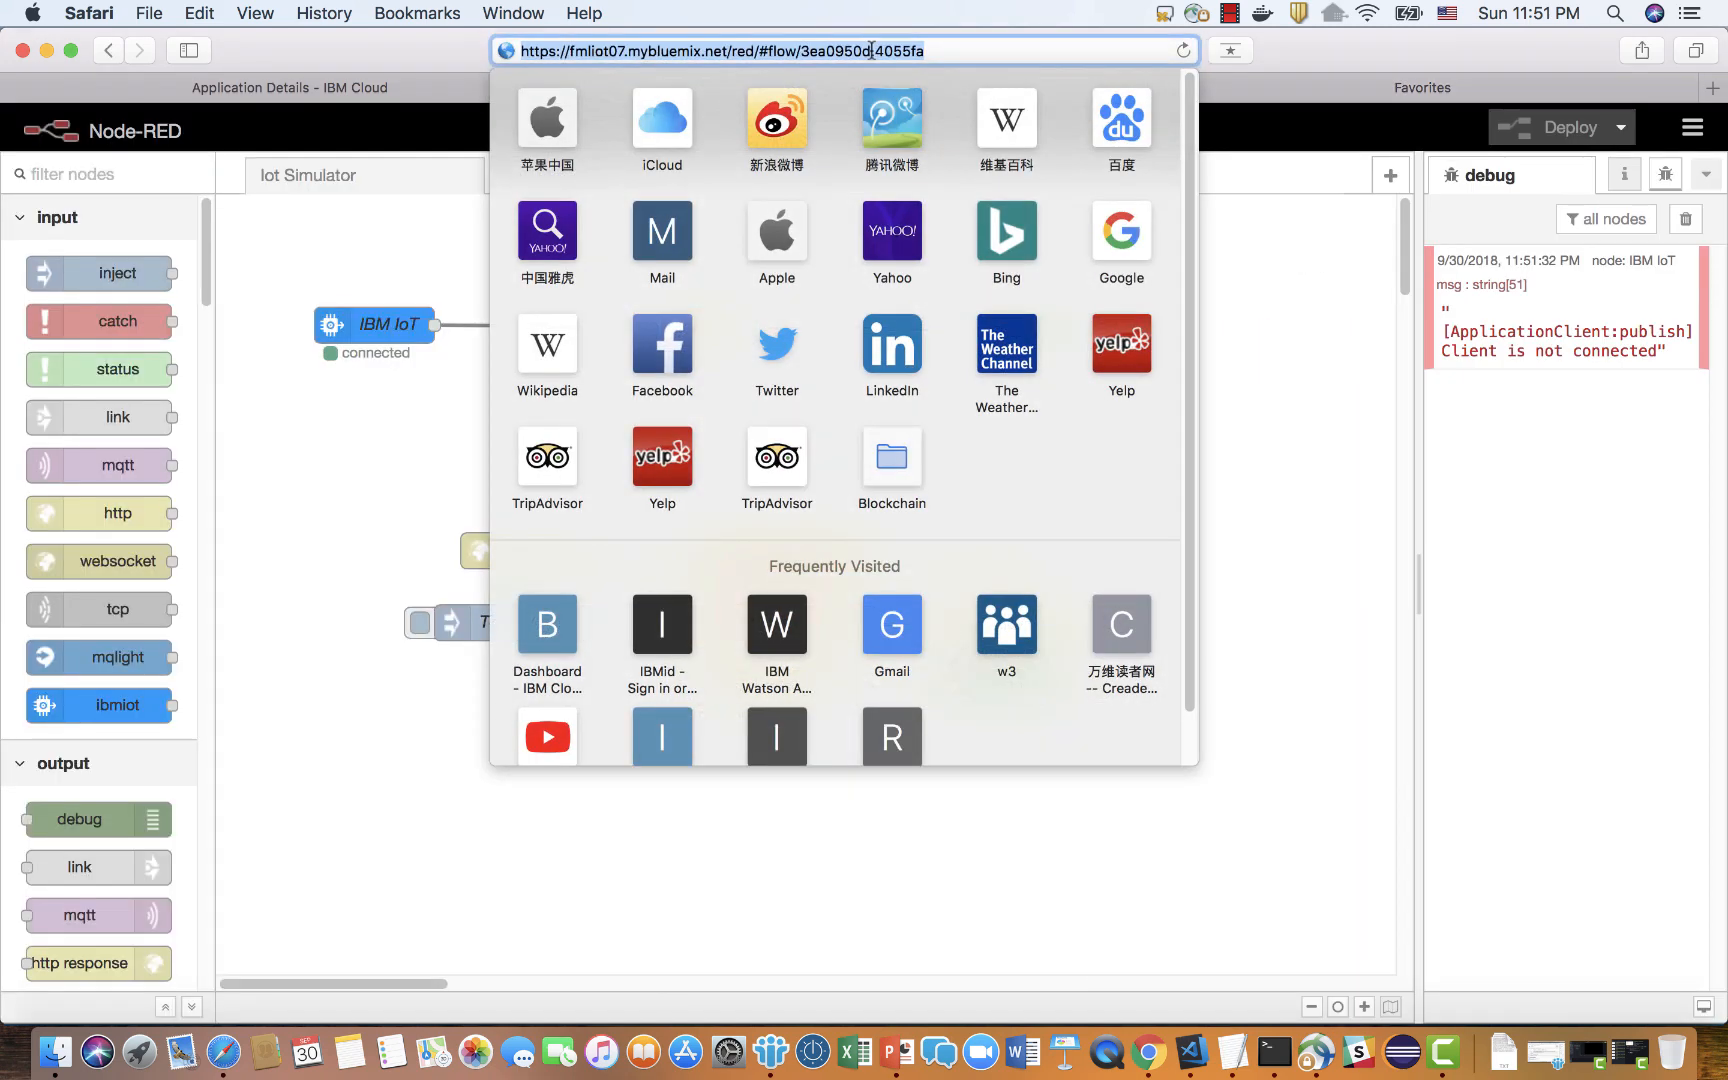
left_click(1335, 335)
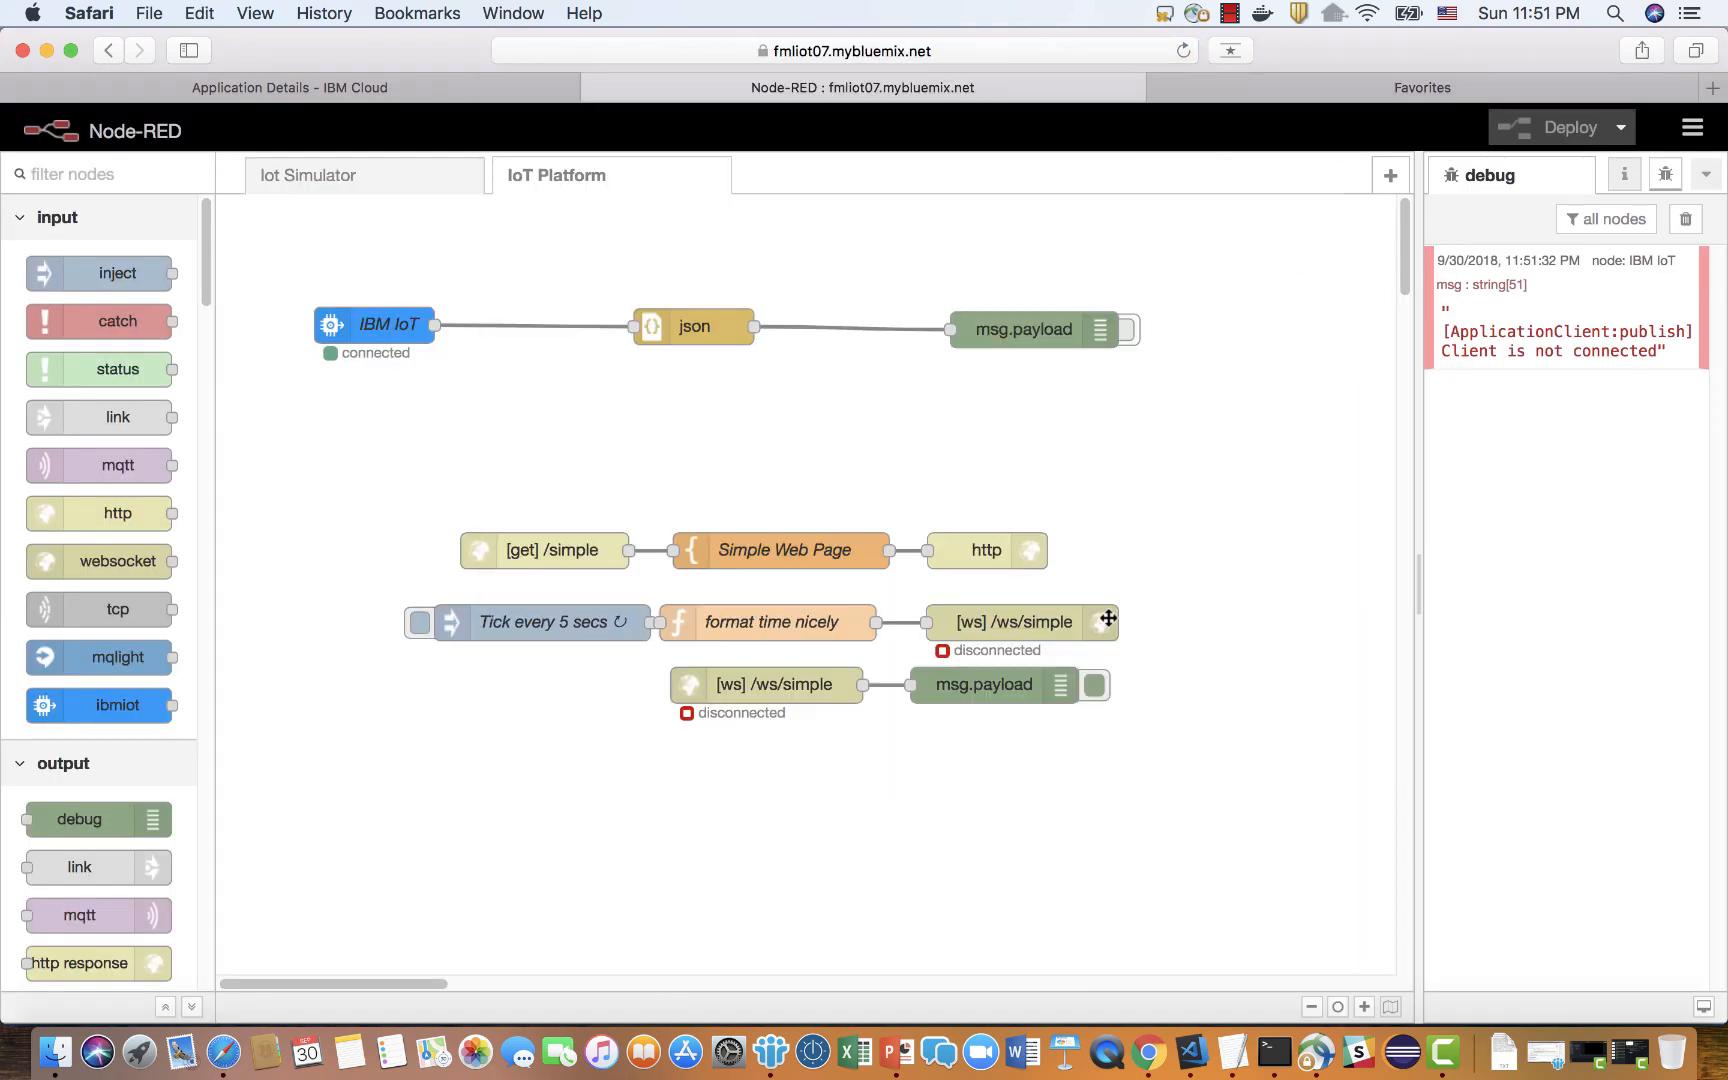
left_click(1480, 88)
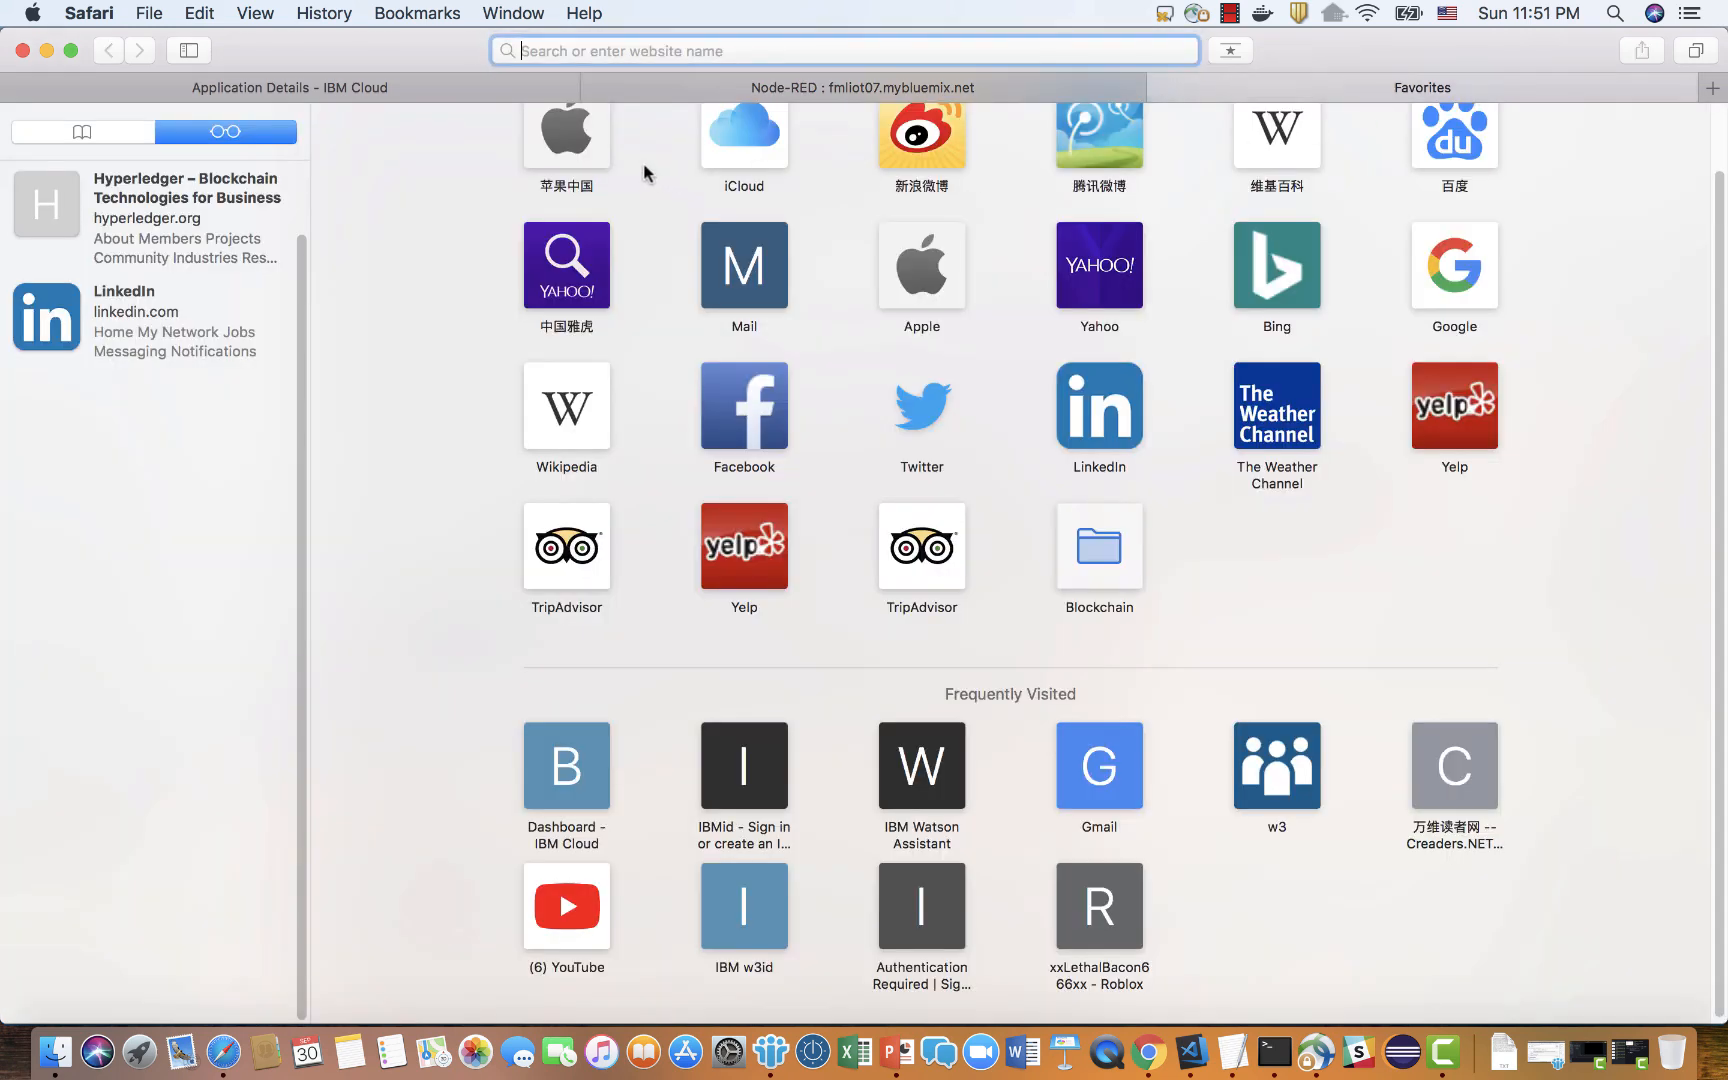
key("super+v")
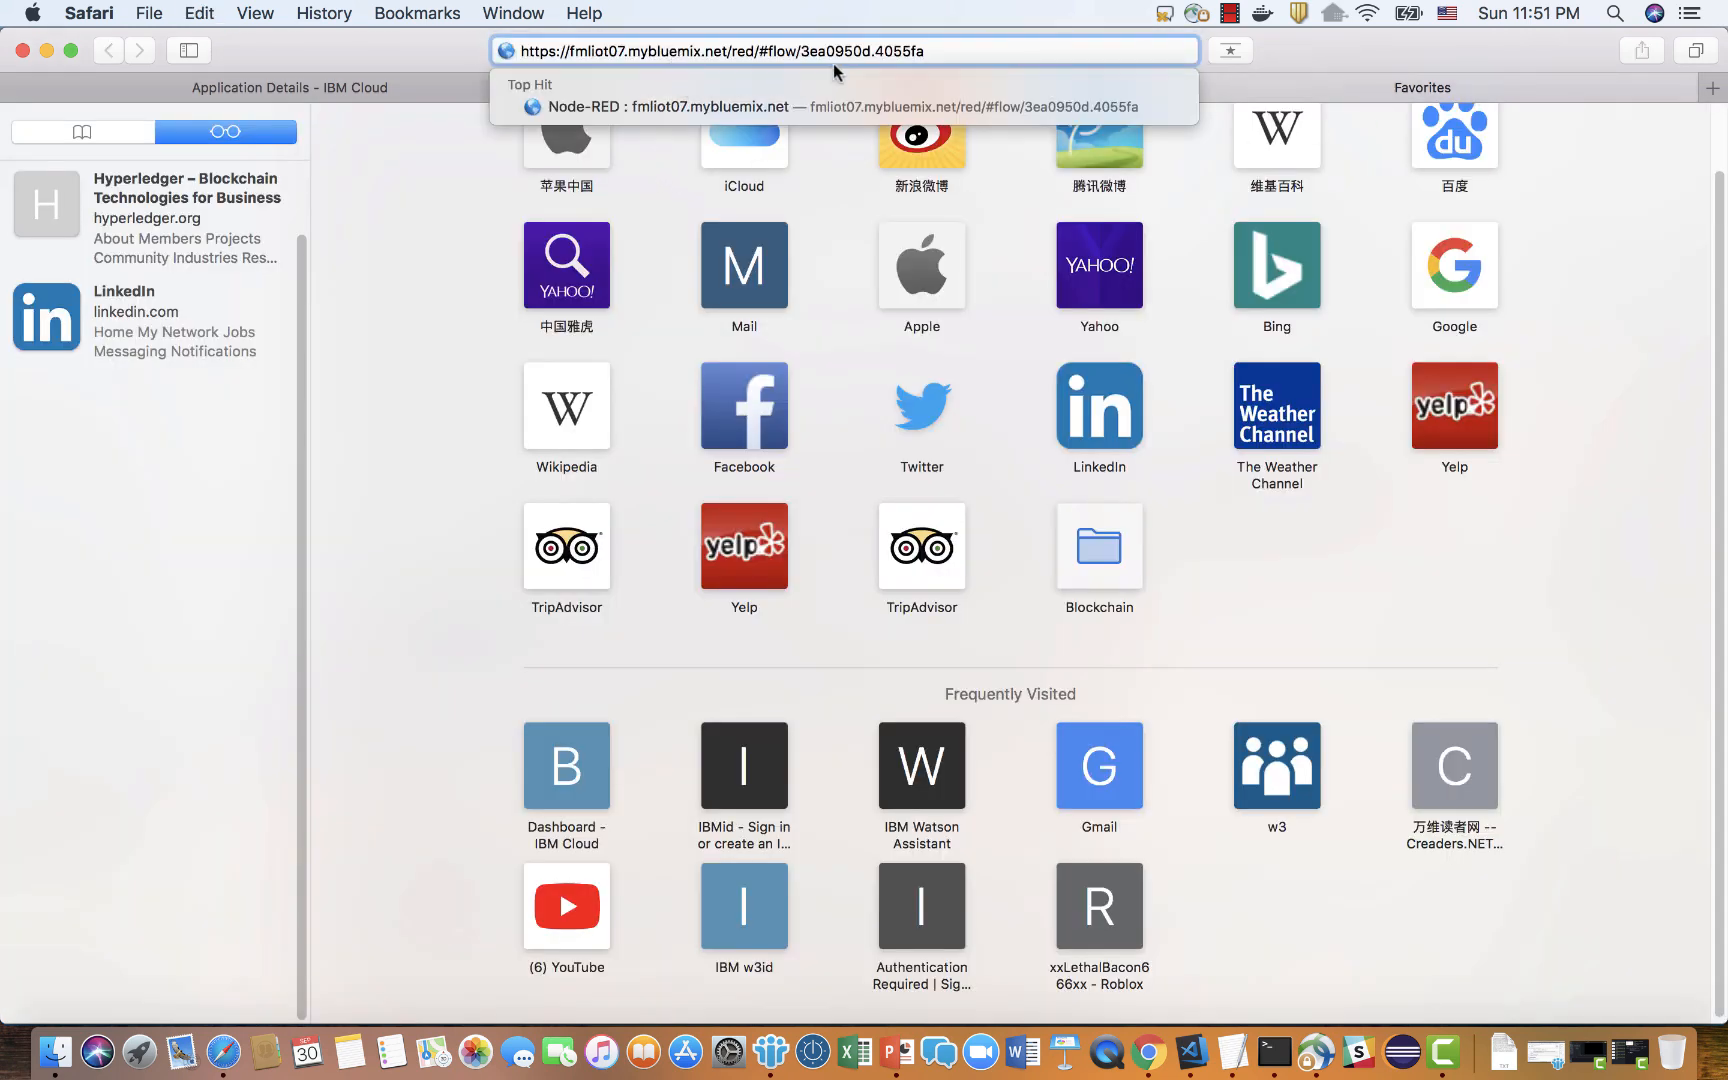
left_click_drag(758, 50, 926, 50)
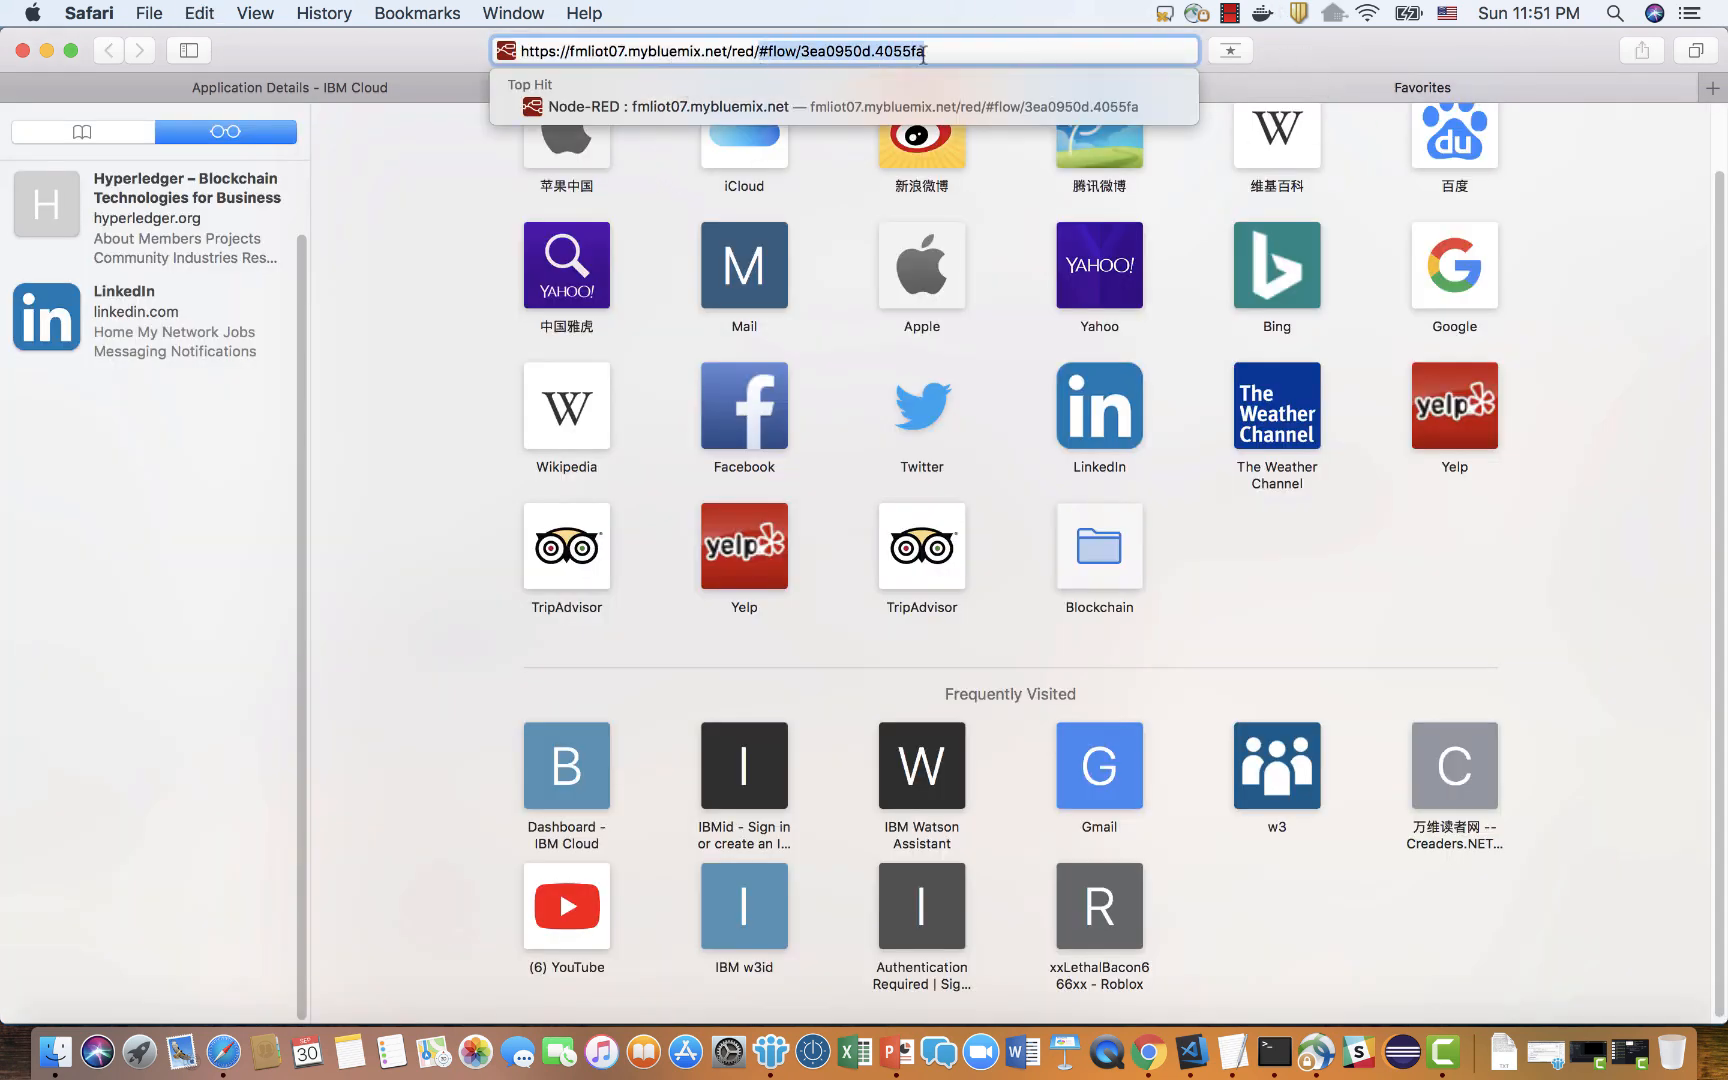
left_click(940, 50)
key("BackSpace")
key("BackSpace")
key("BackSpace")
key("BackSpace")
key("BackSpace")
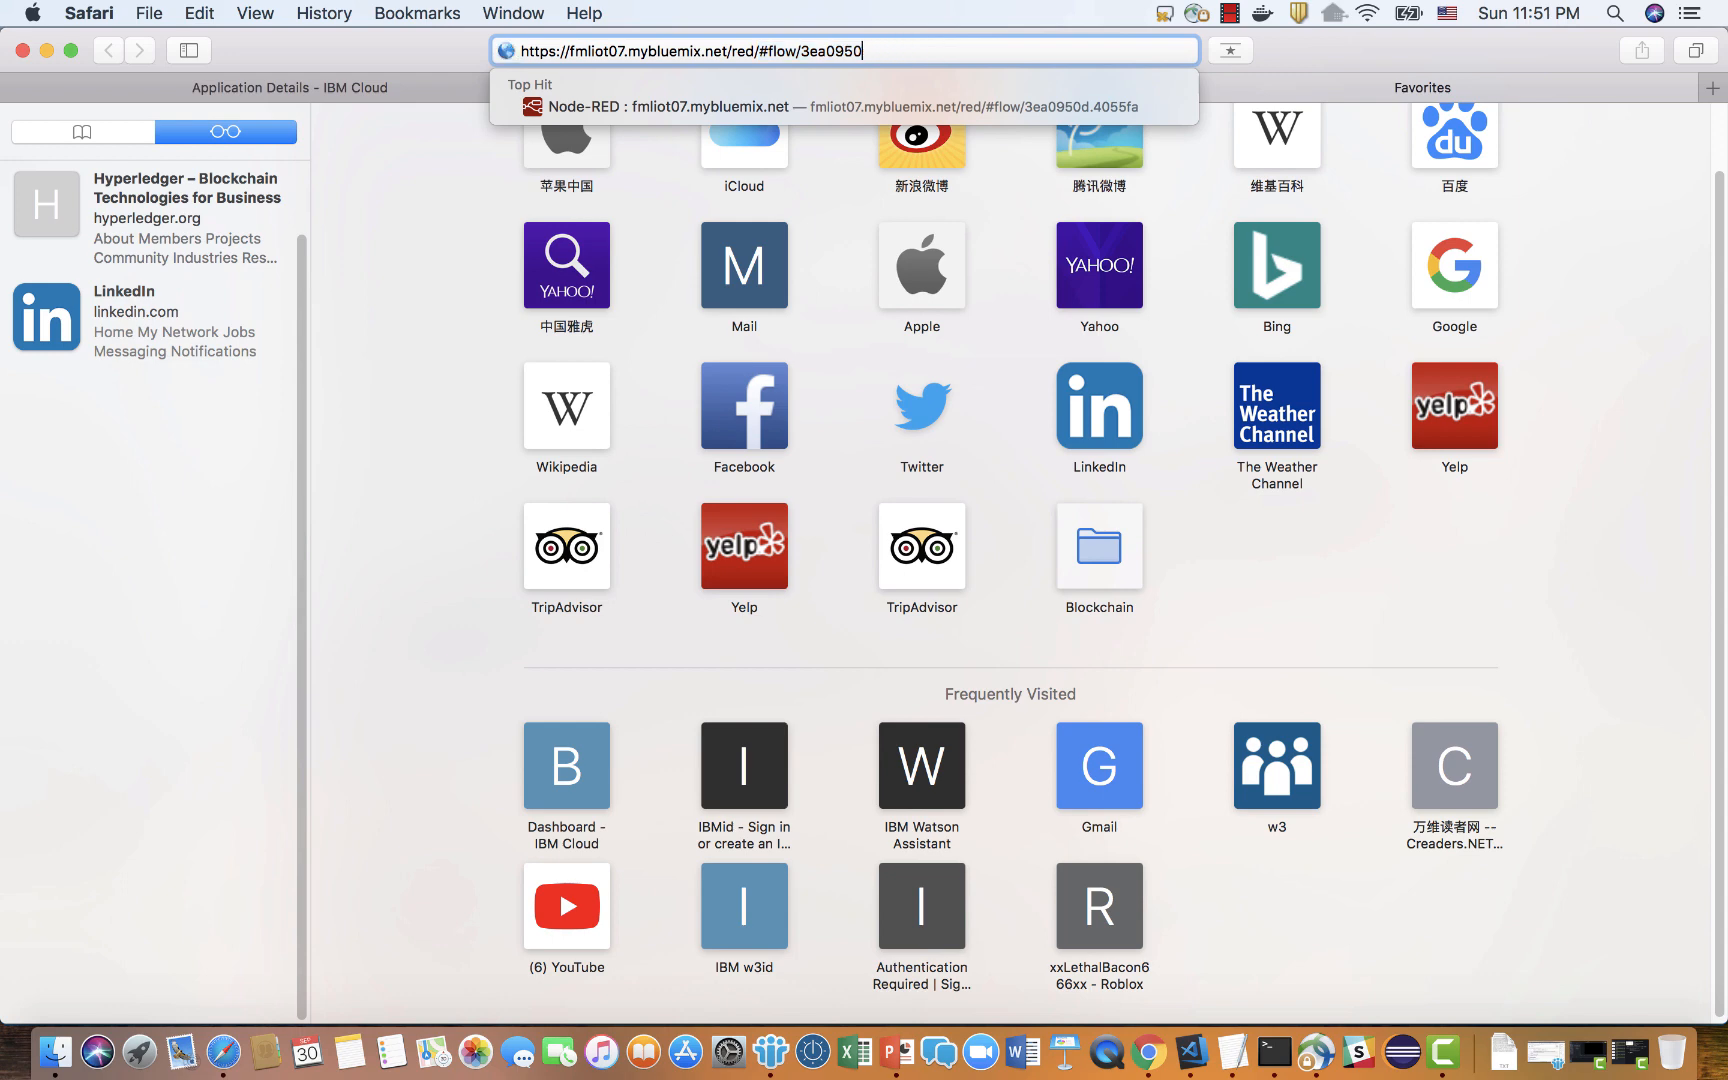
key("BackSpace")
key("BackSpace")
key("BackSpace")
key("BackSpace")
key("BackSpace")
key("BackSpace")
key("BackSpace")
key("BackSpace")
key("BackSpace")
key("BackSpace")
key("BackSpace")
key("BackSpace")
key("BackSpace")
key("BackSpace")
key("BackSpace")
key("BackSpace")
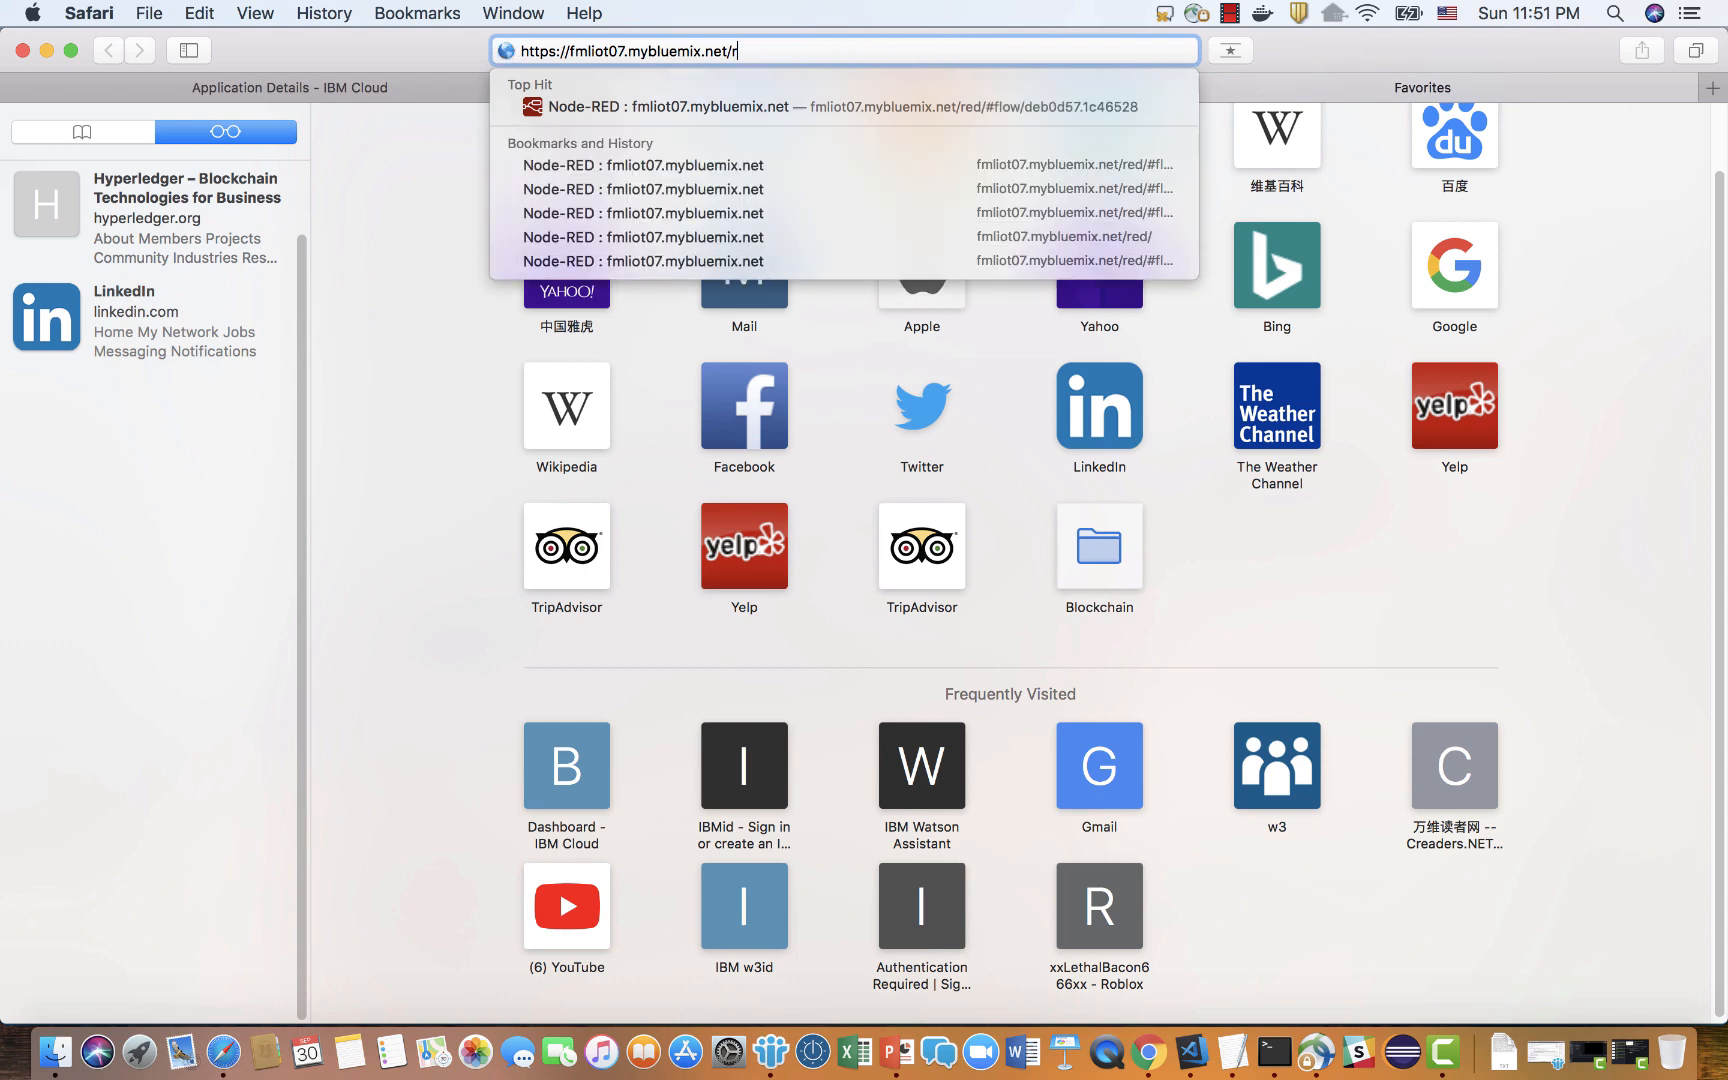
key("BackSpace")
type("simple")
key("Return")
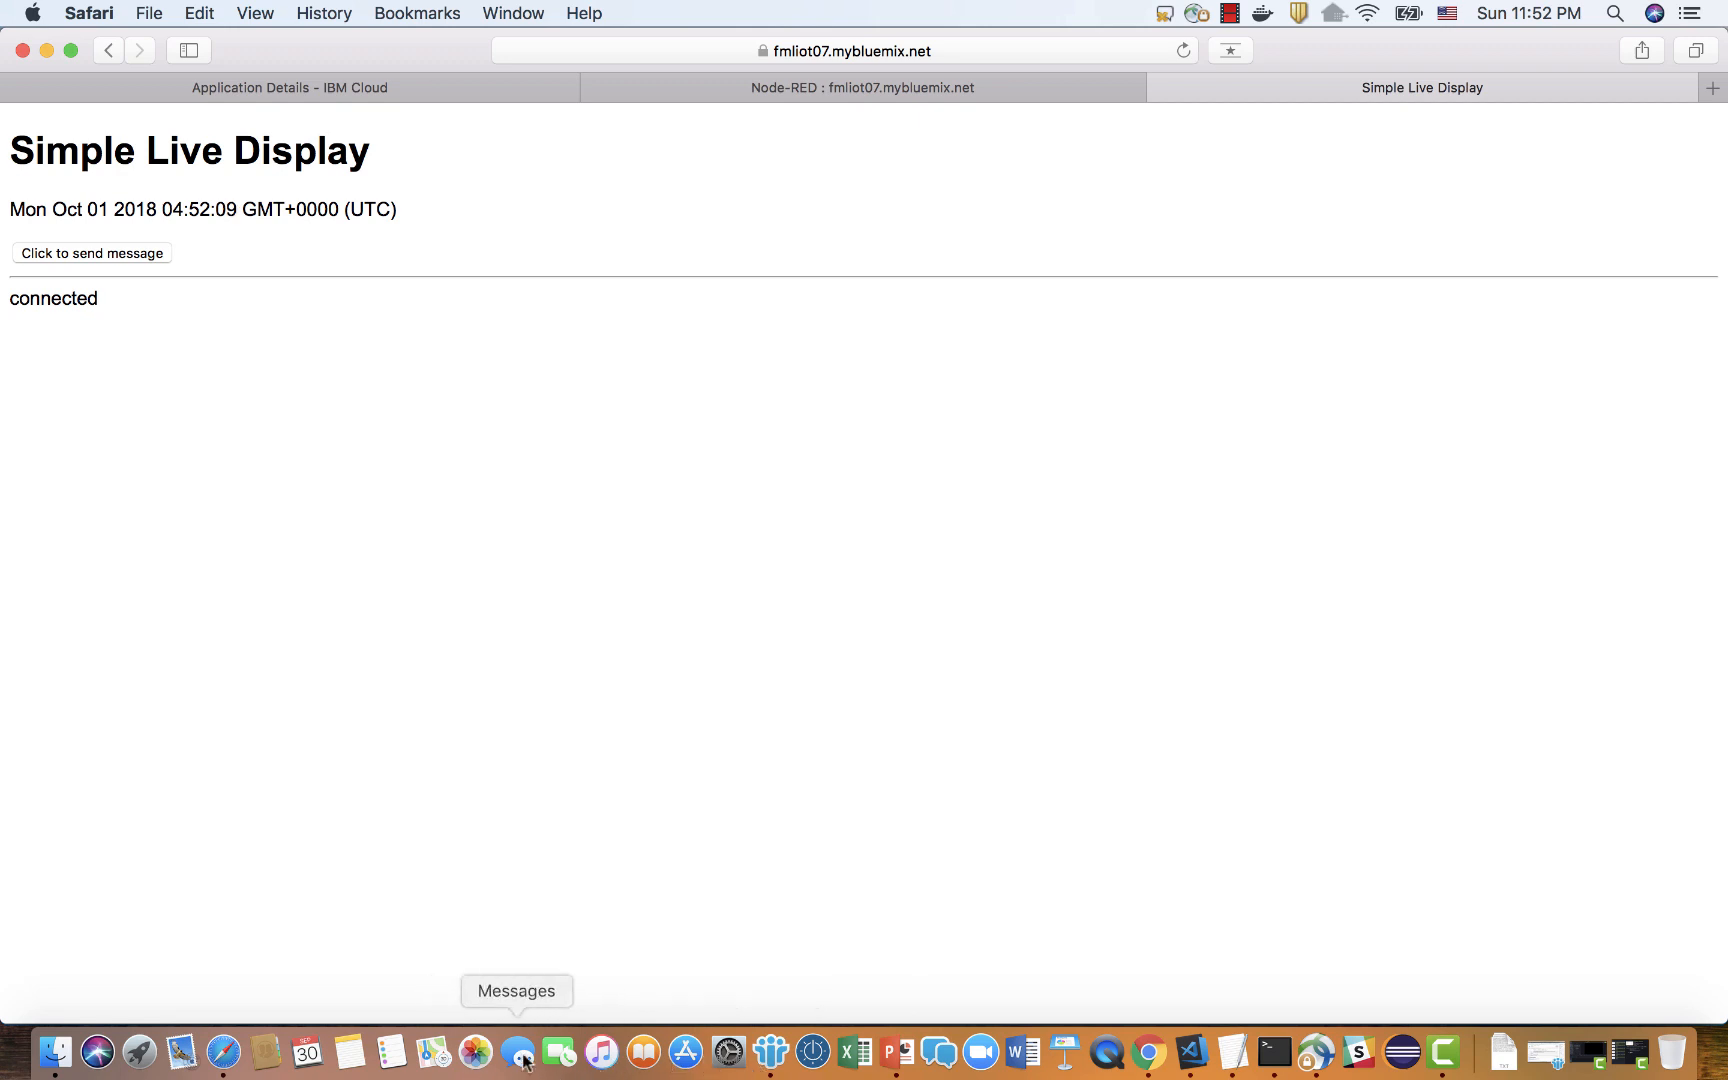
left_click(237, 1049)
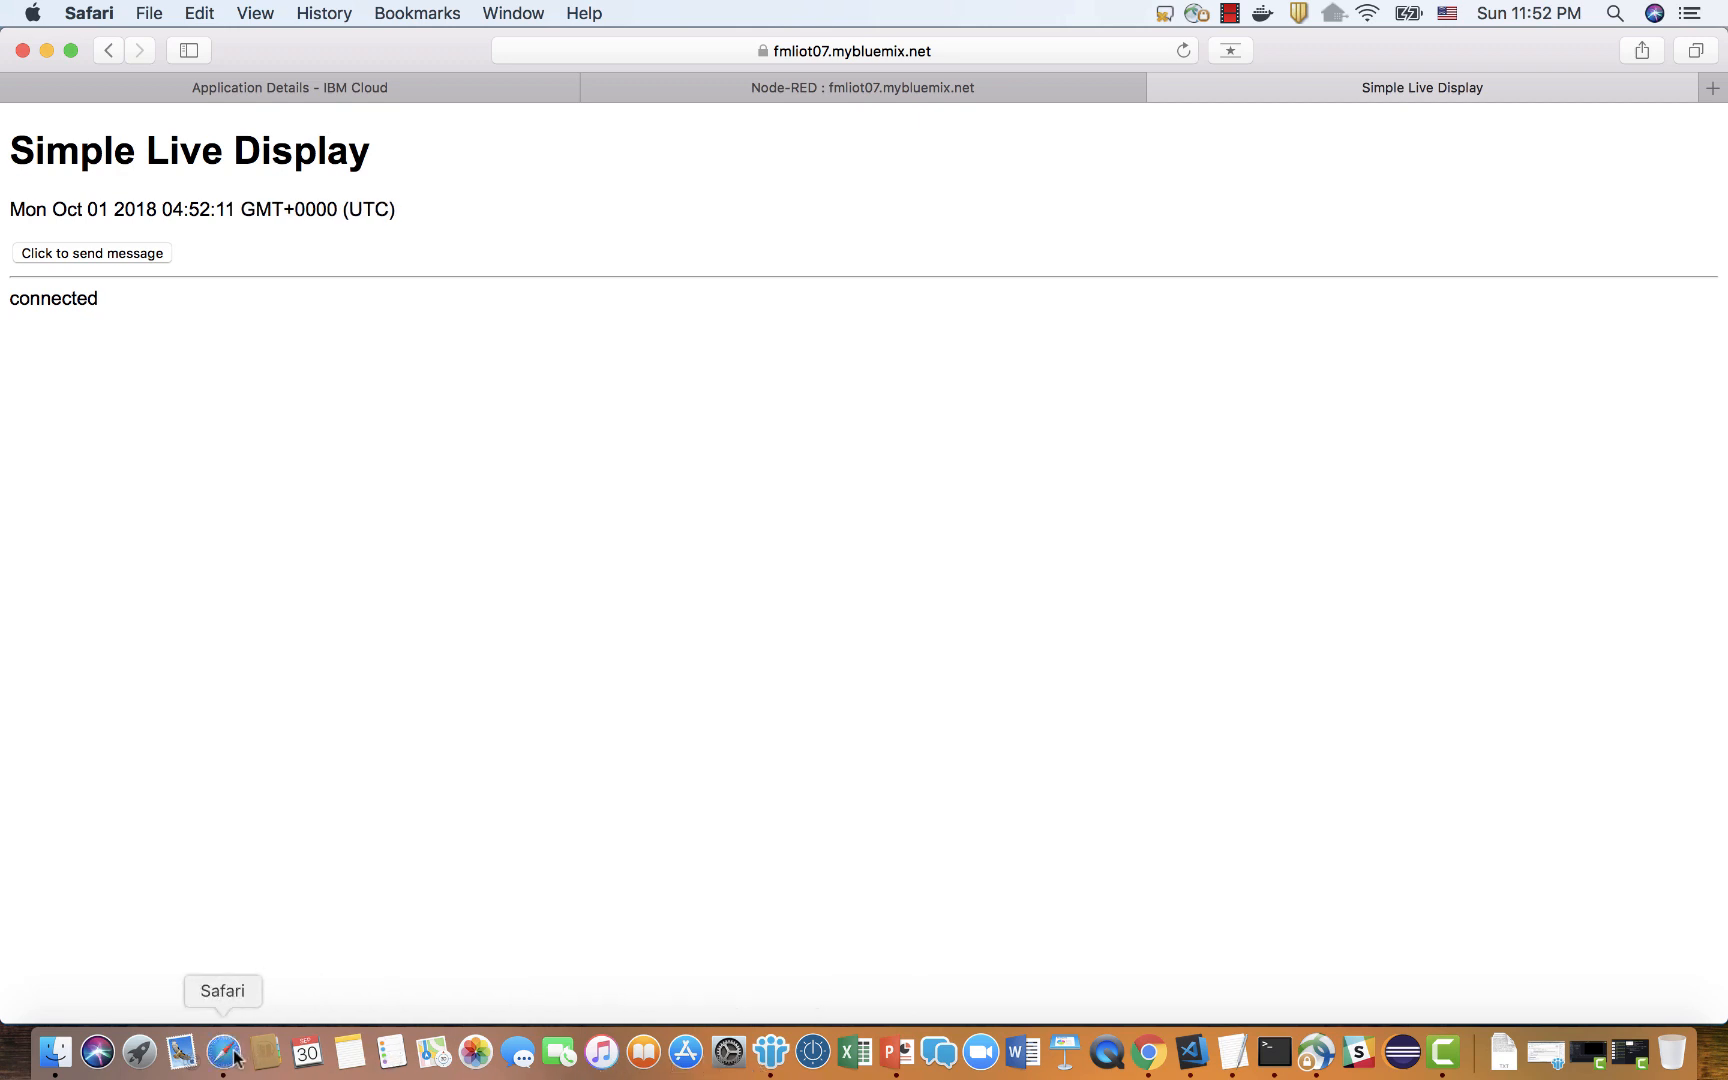
Move the tick, format time and websocket nodes of the IoT Platform flow further down, away from the Simple Web Page row.
left_click(838, 94)
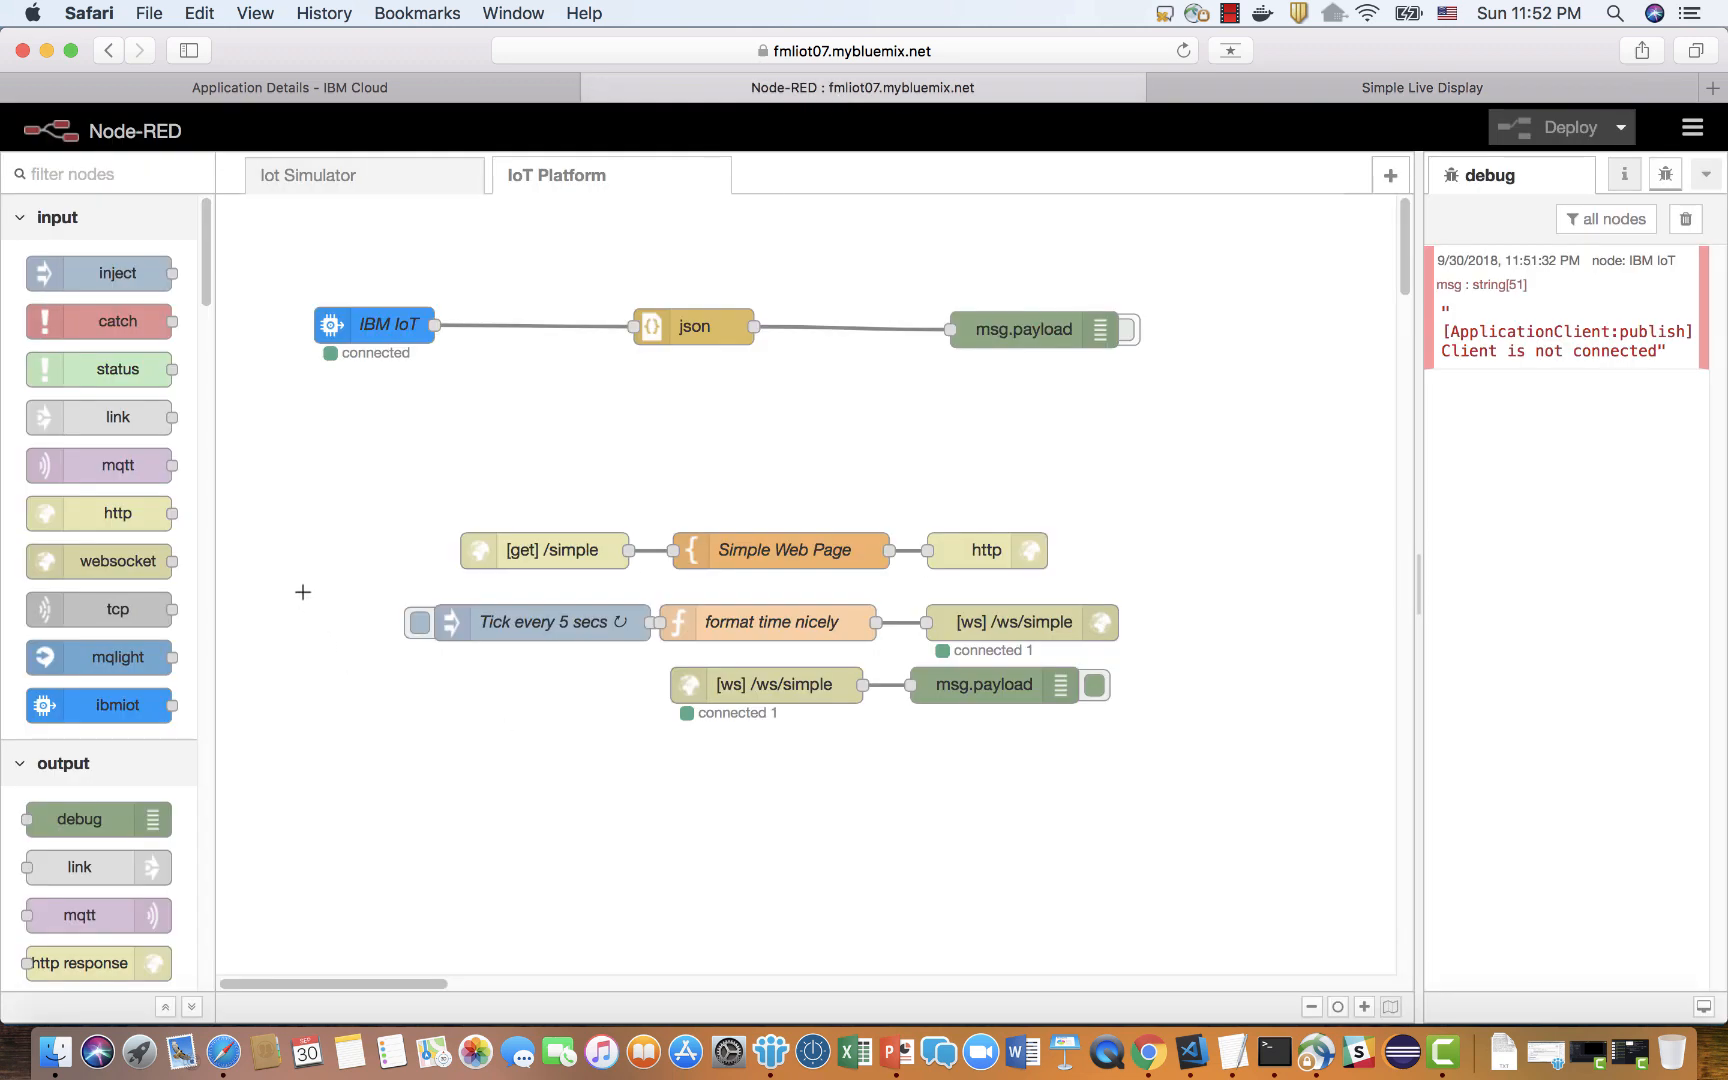
left_click_drag(343, 590, 1264, 771)
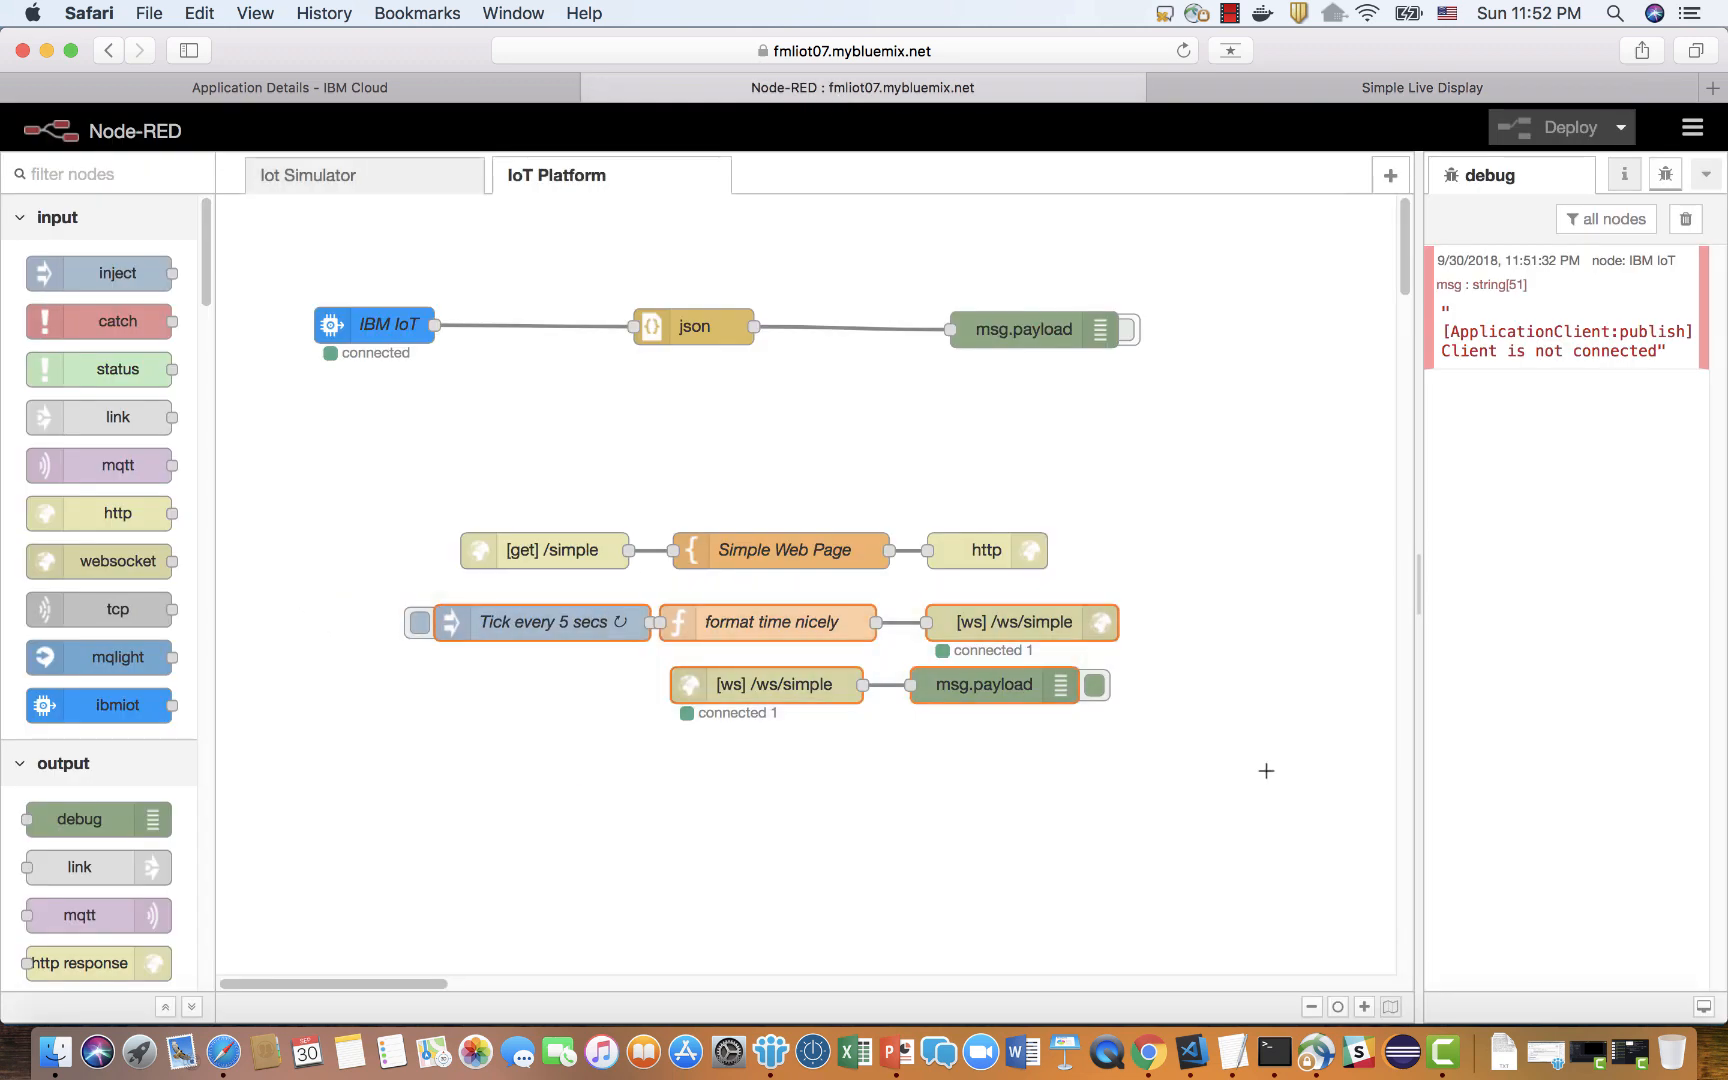
left_click_drag(1080, 622, 1091, 703)
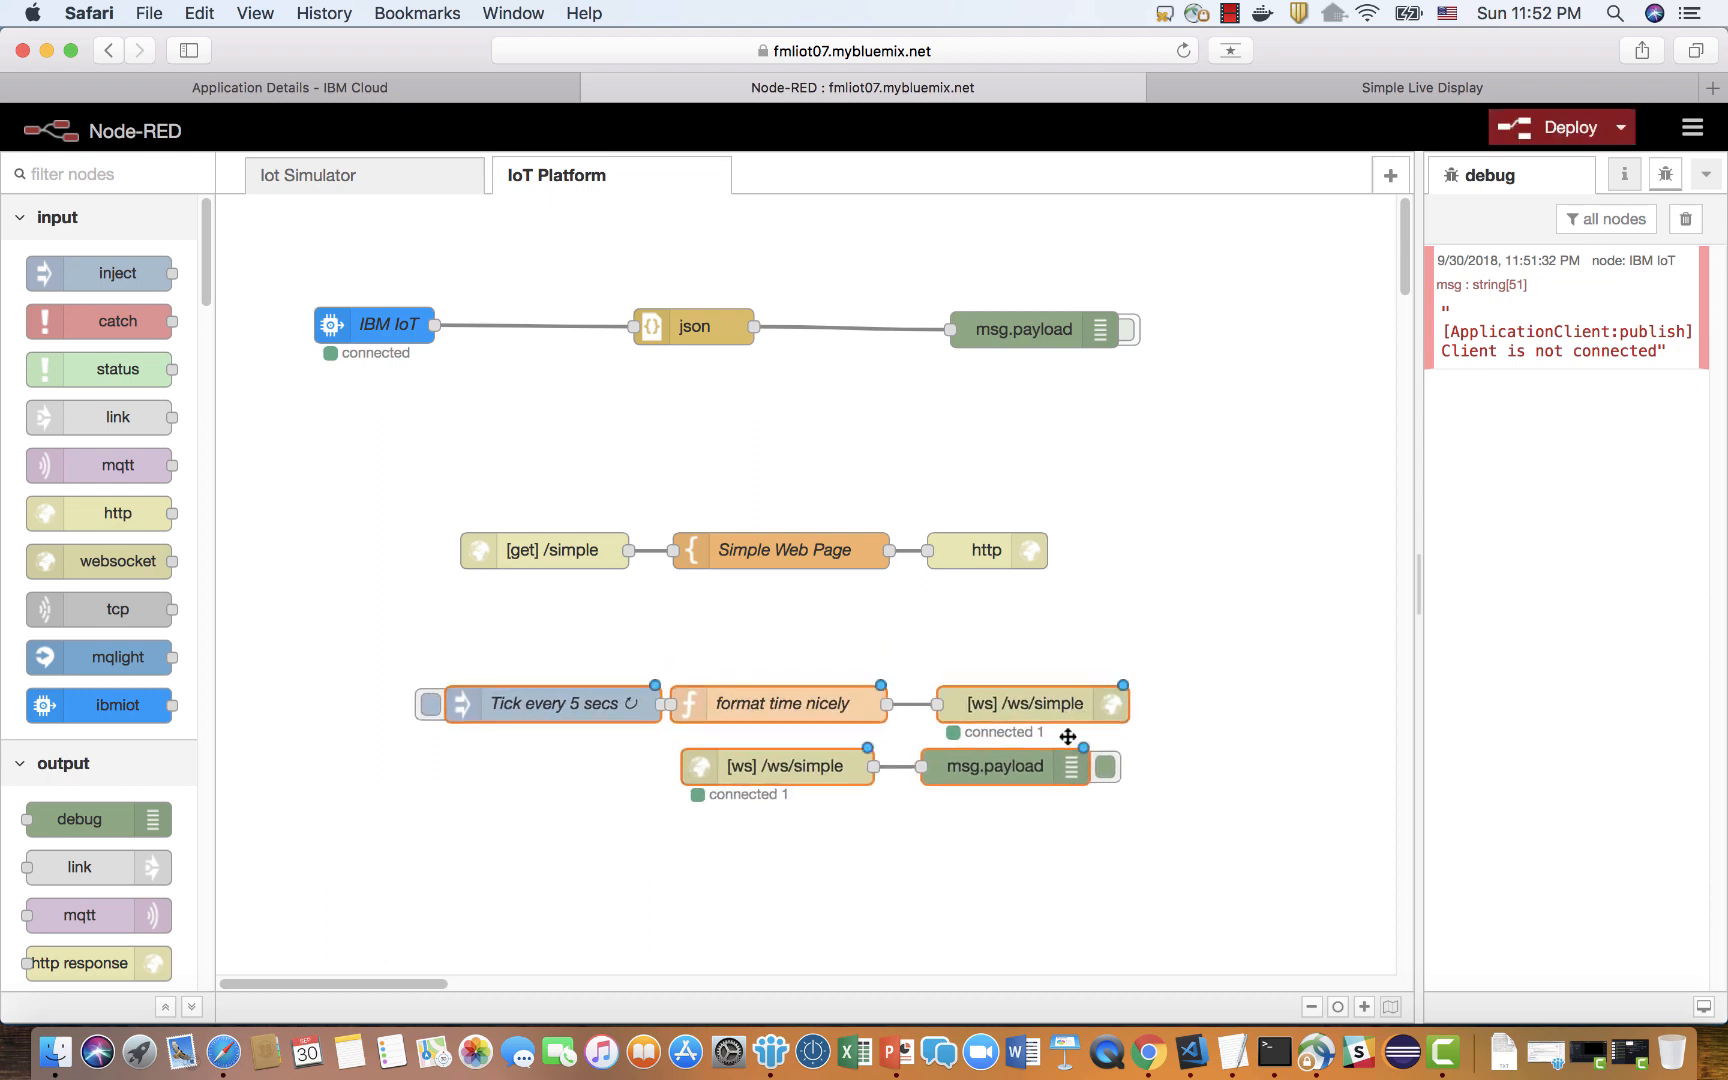
Read the node help of the websocket output and websocket input nodes for /ws/simple.
left_click(1058, 706)
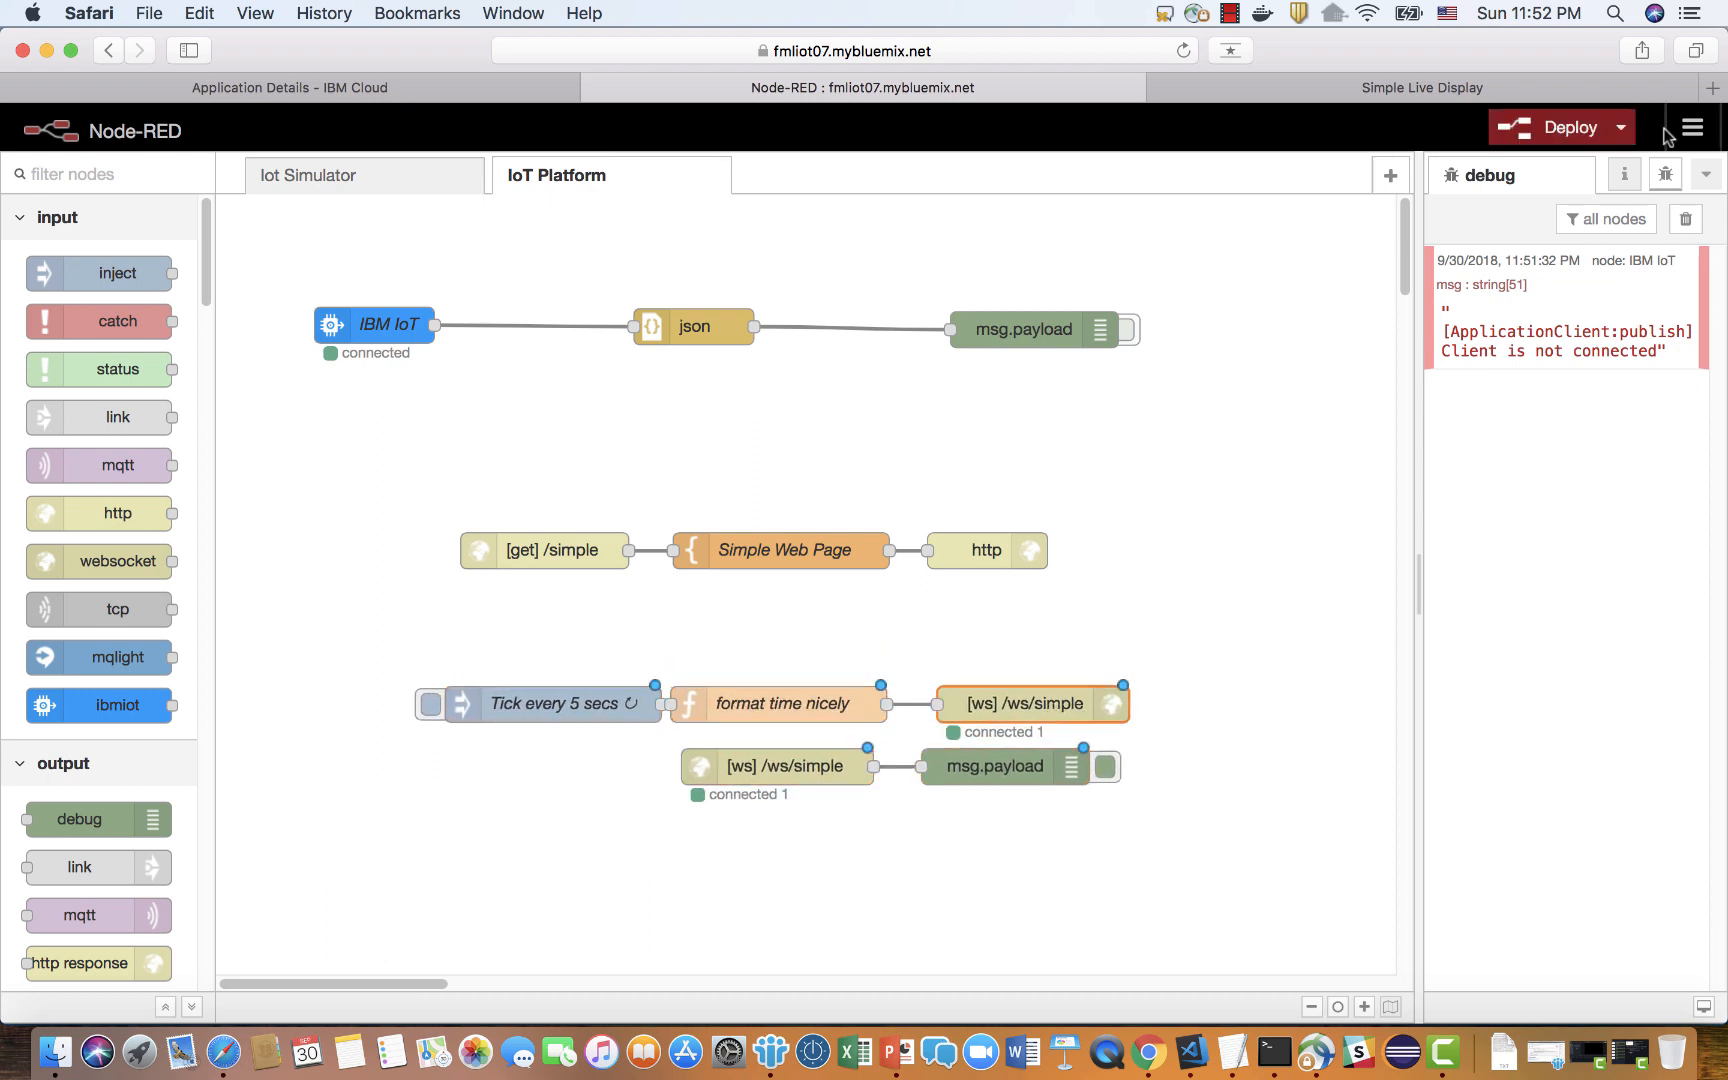
left_click(1626, 178)
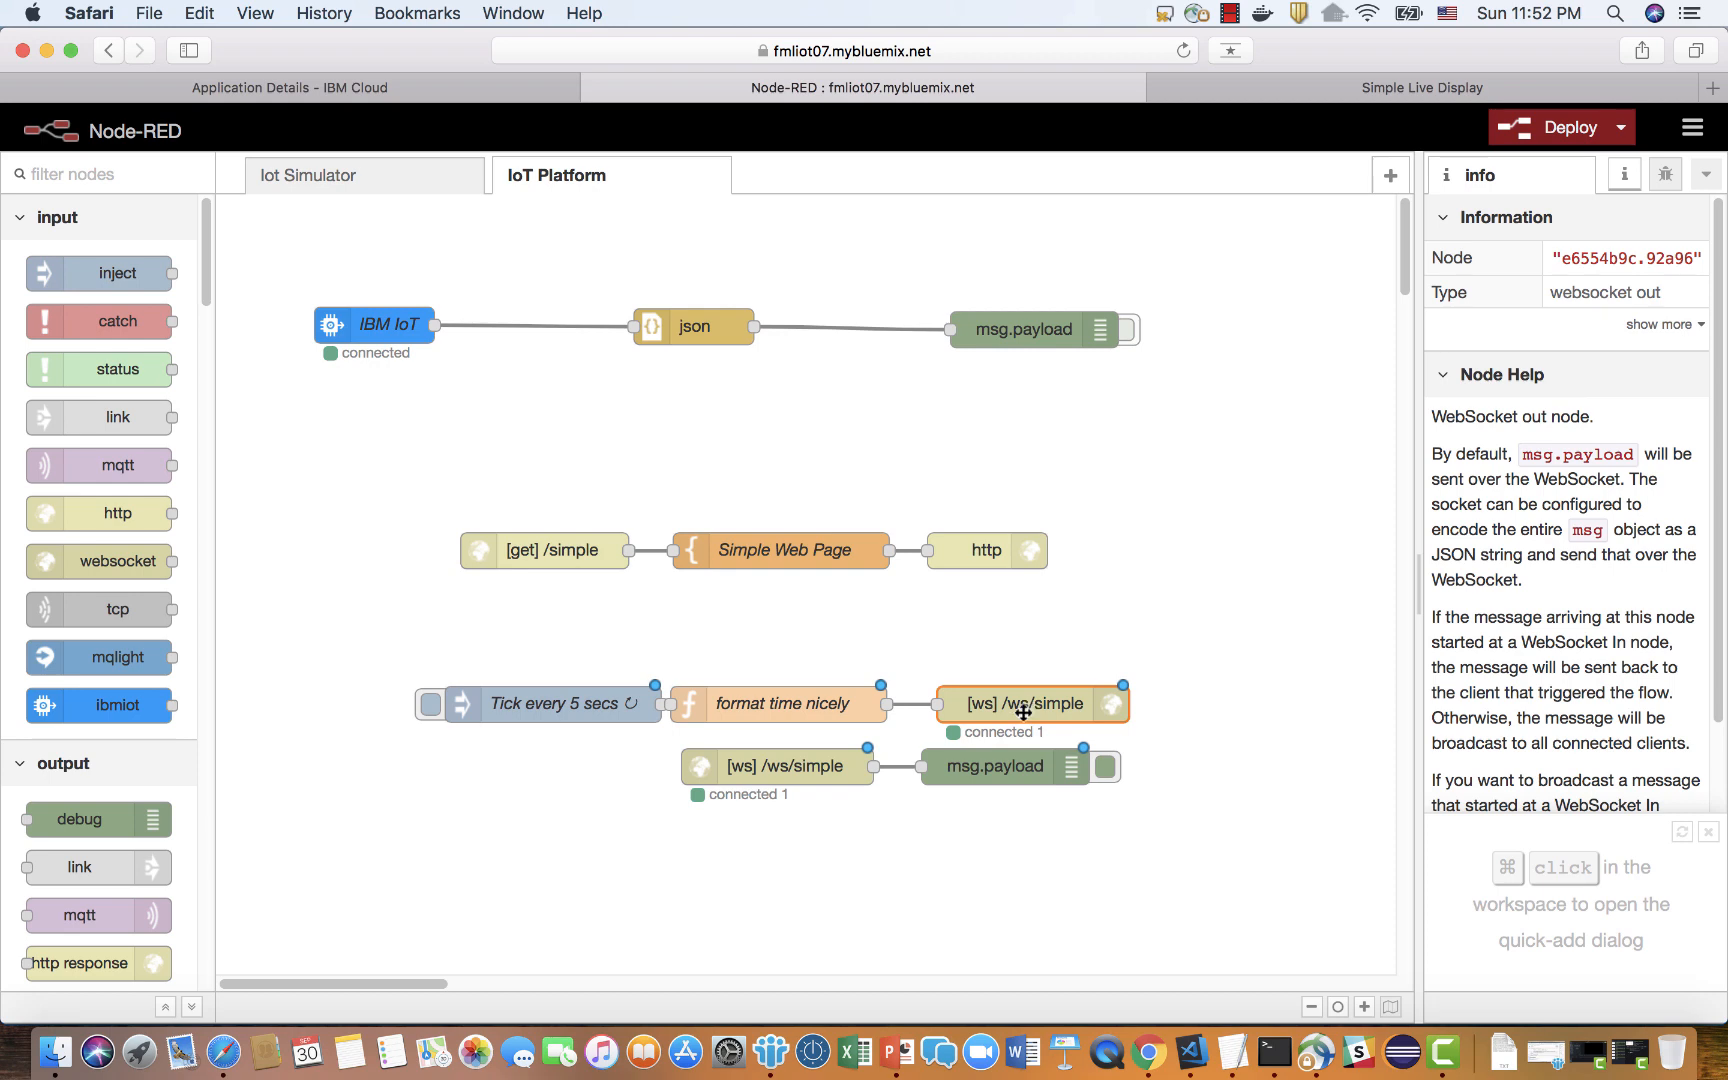
left_click(769, 772)
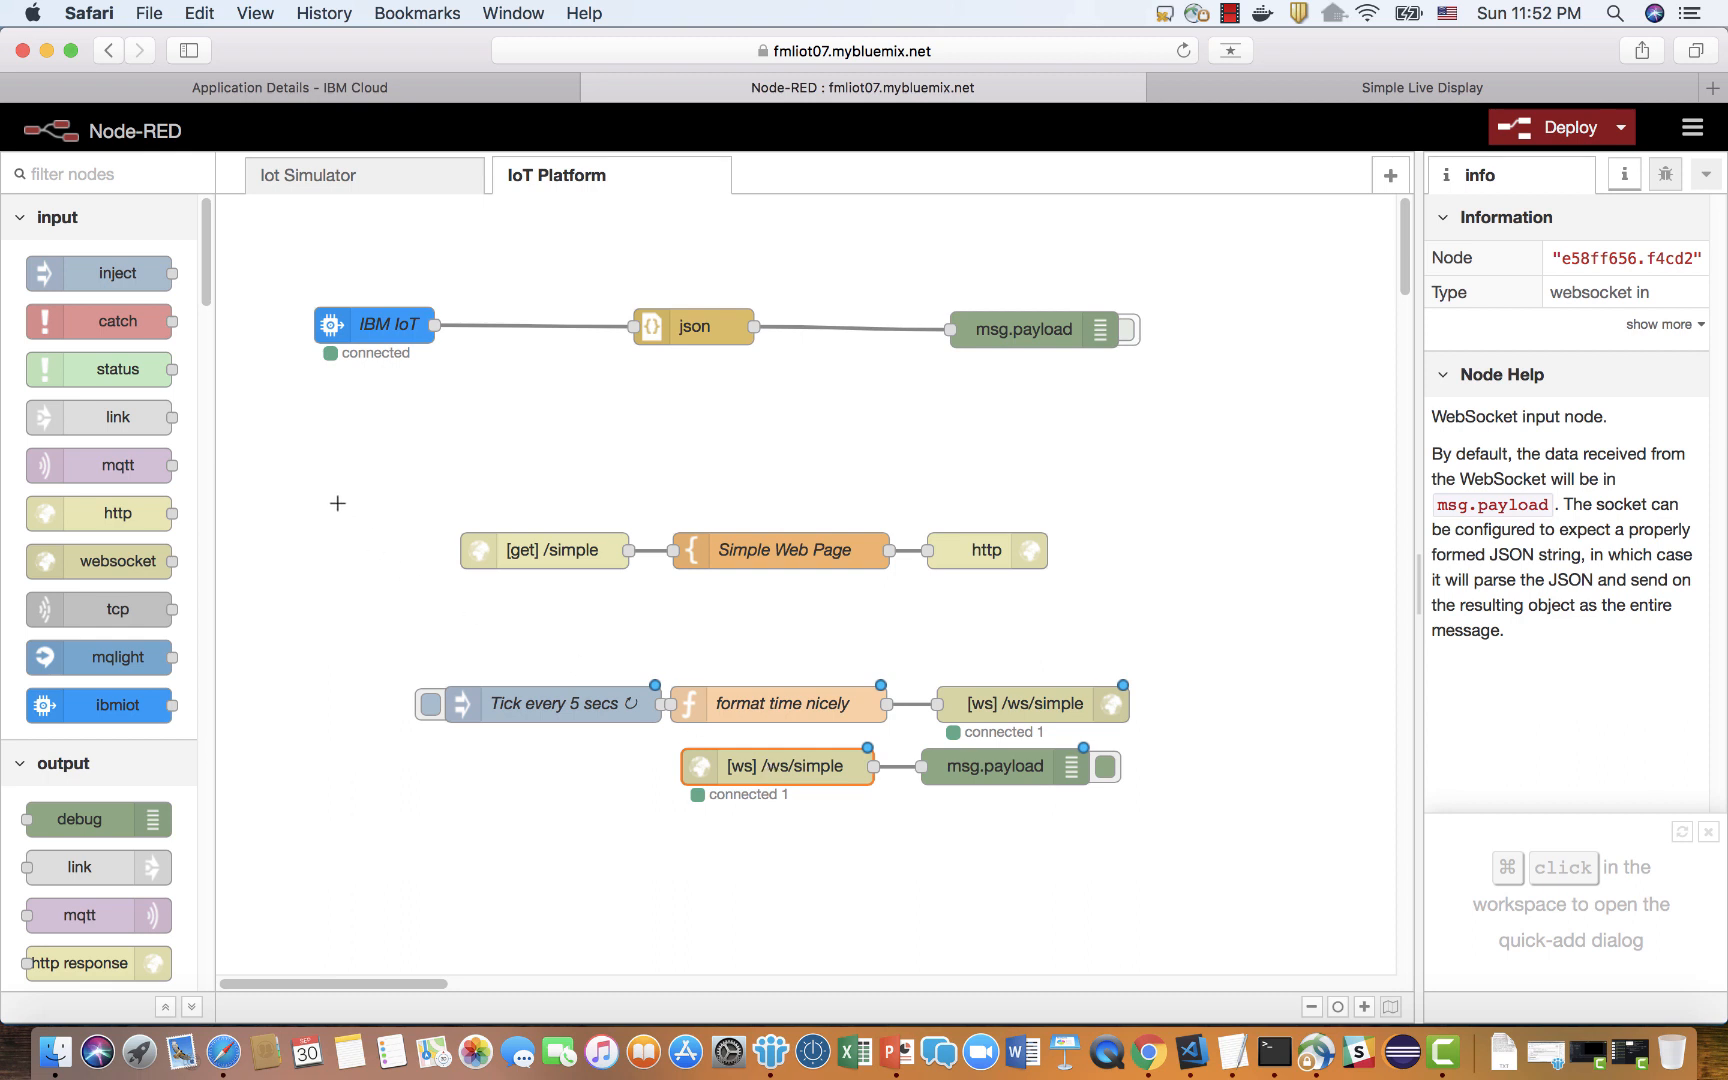
Examine the HTML and websocket script in the Simple Web Page template node, and close the node's settings.
left_click_drag(423, 490, 1099, 615)
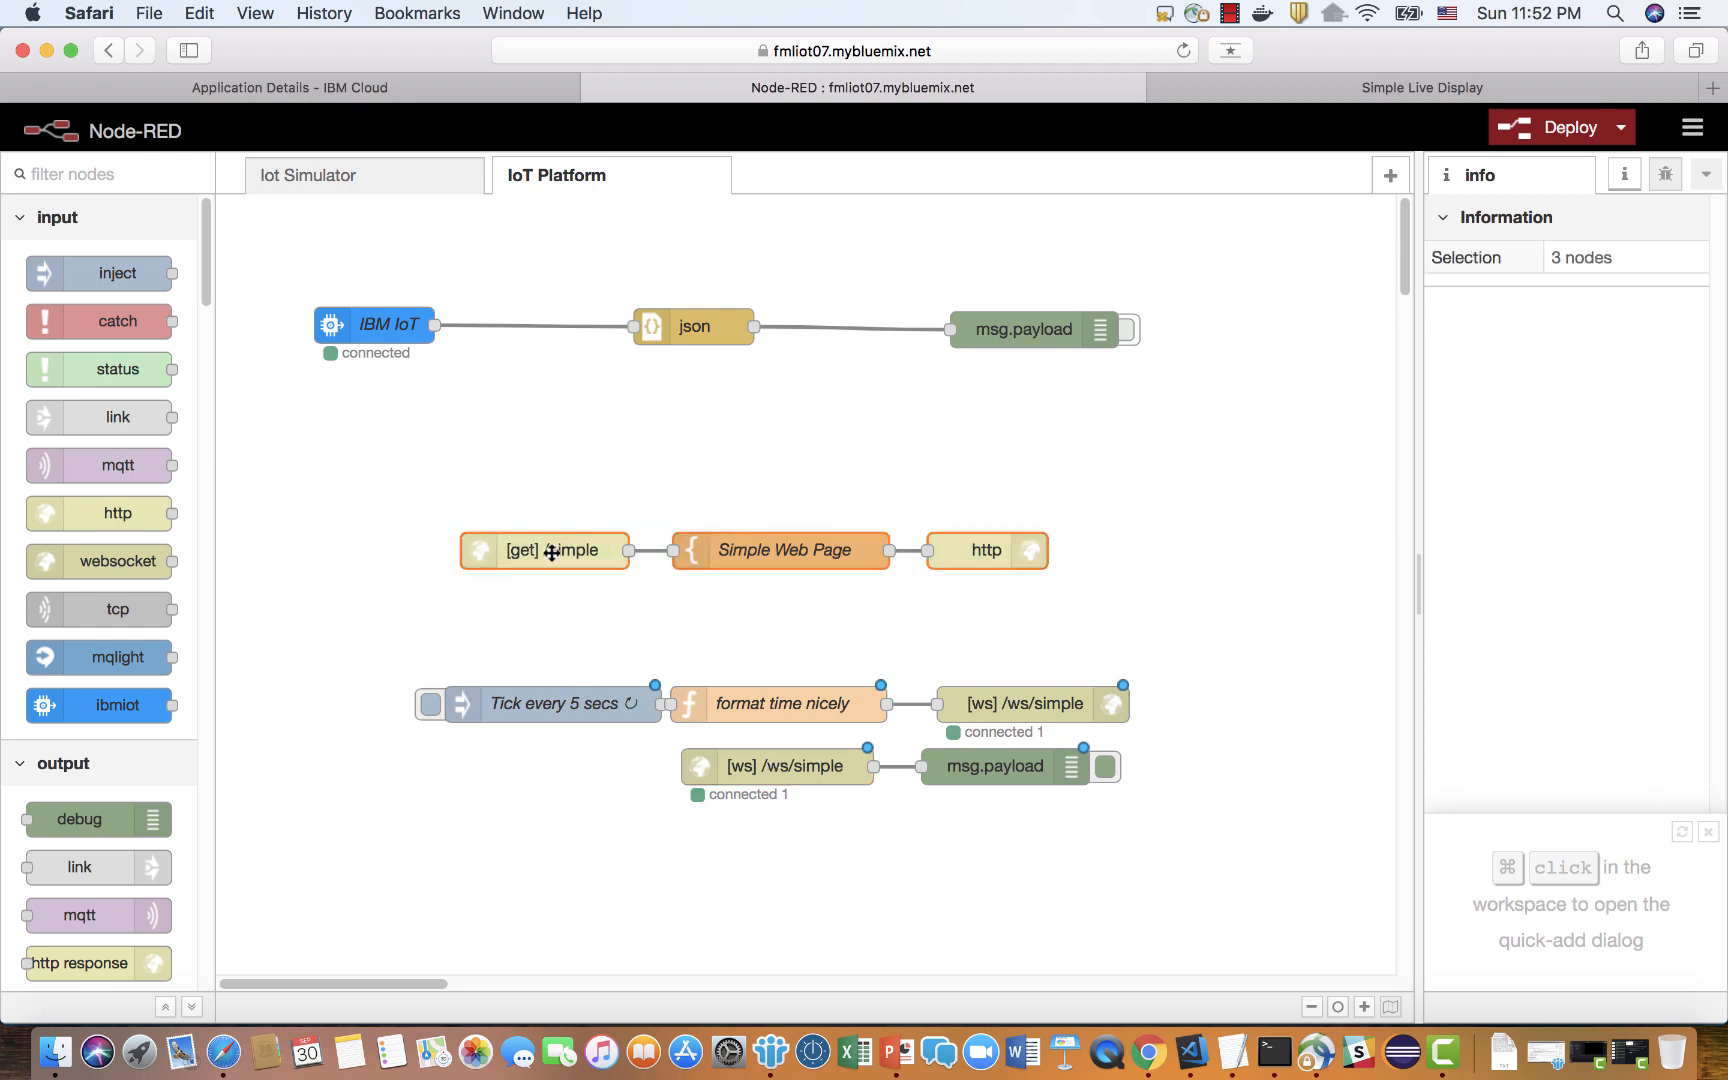
double_click(824, 549)
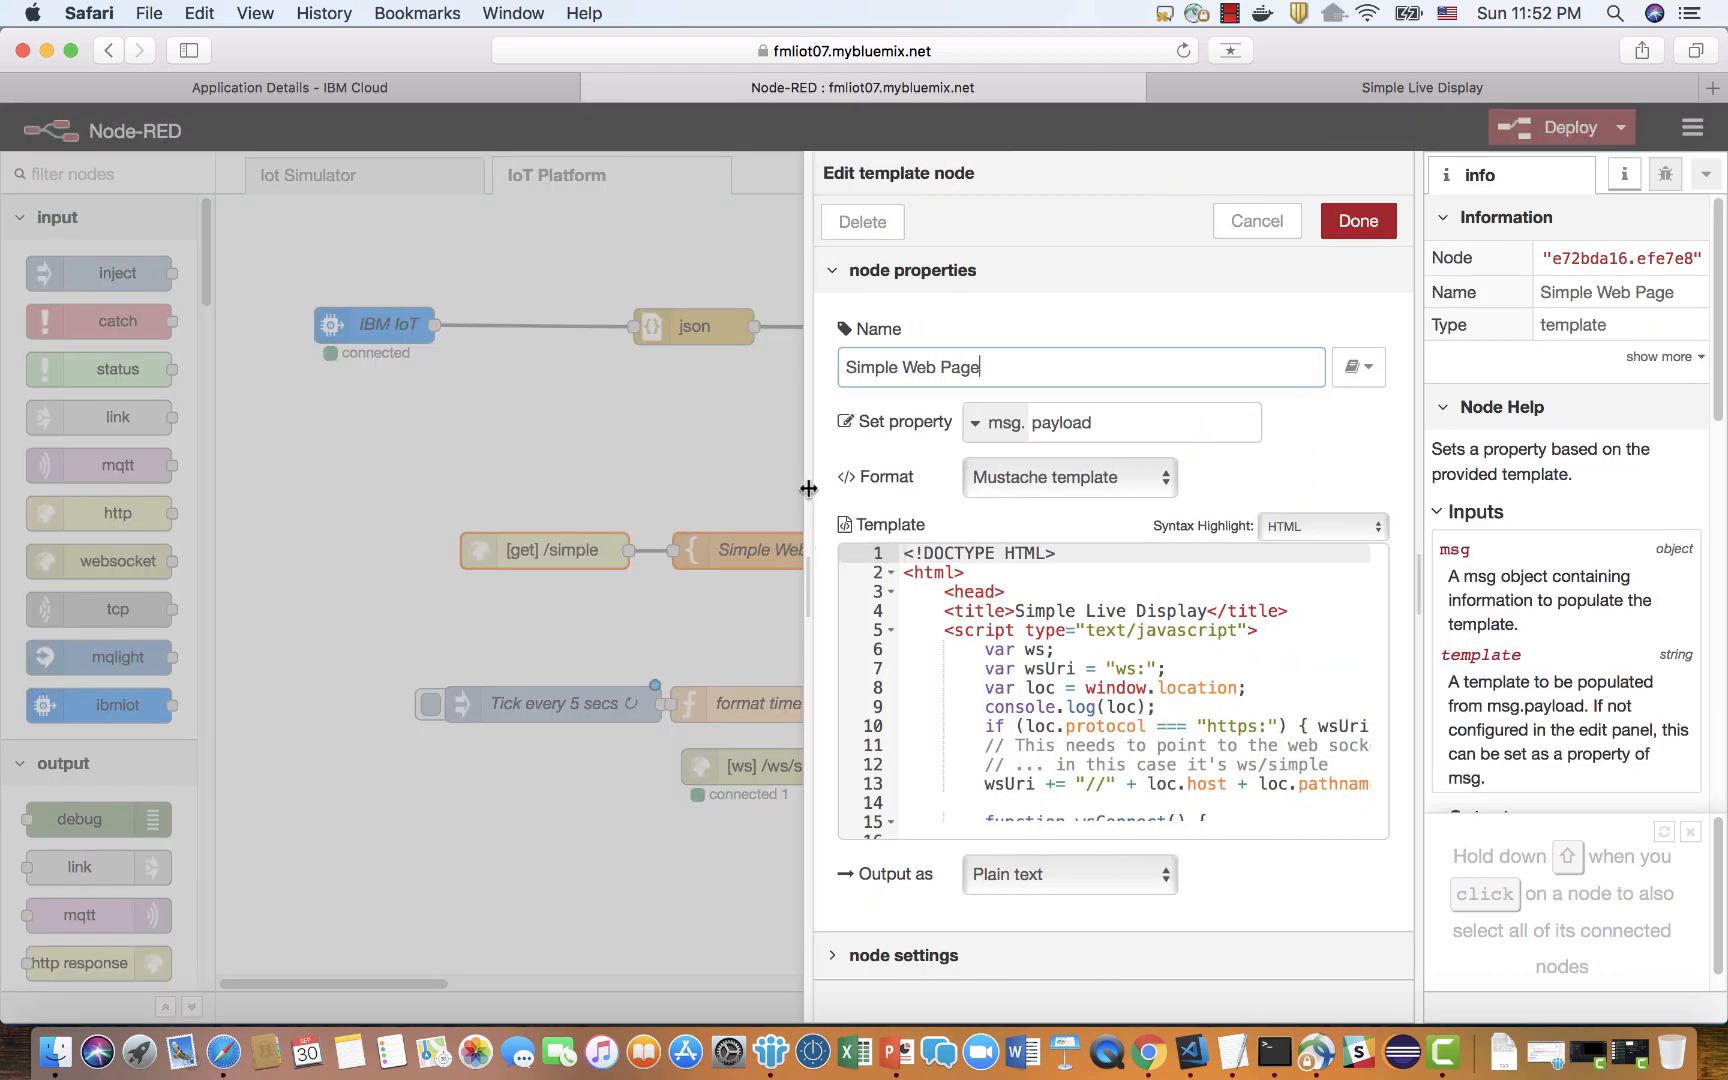
left_click_drag(808, 488, 637, 514)
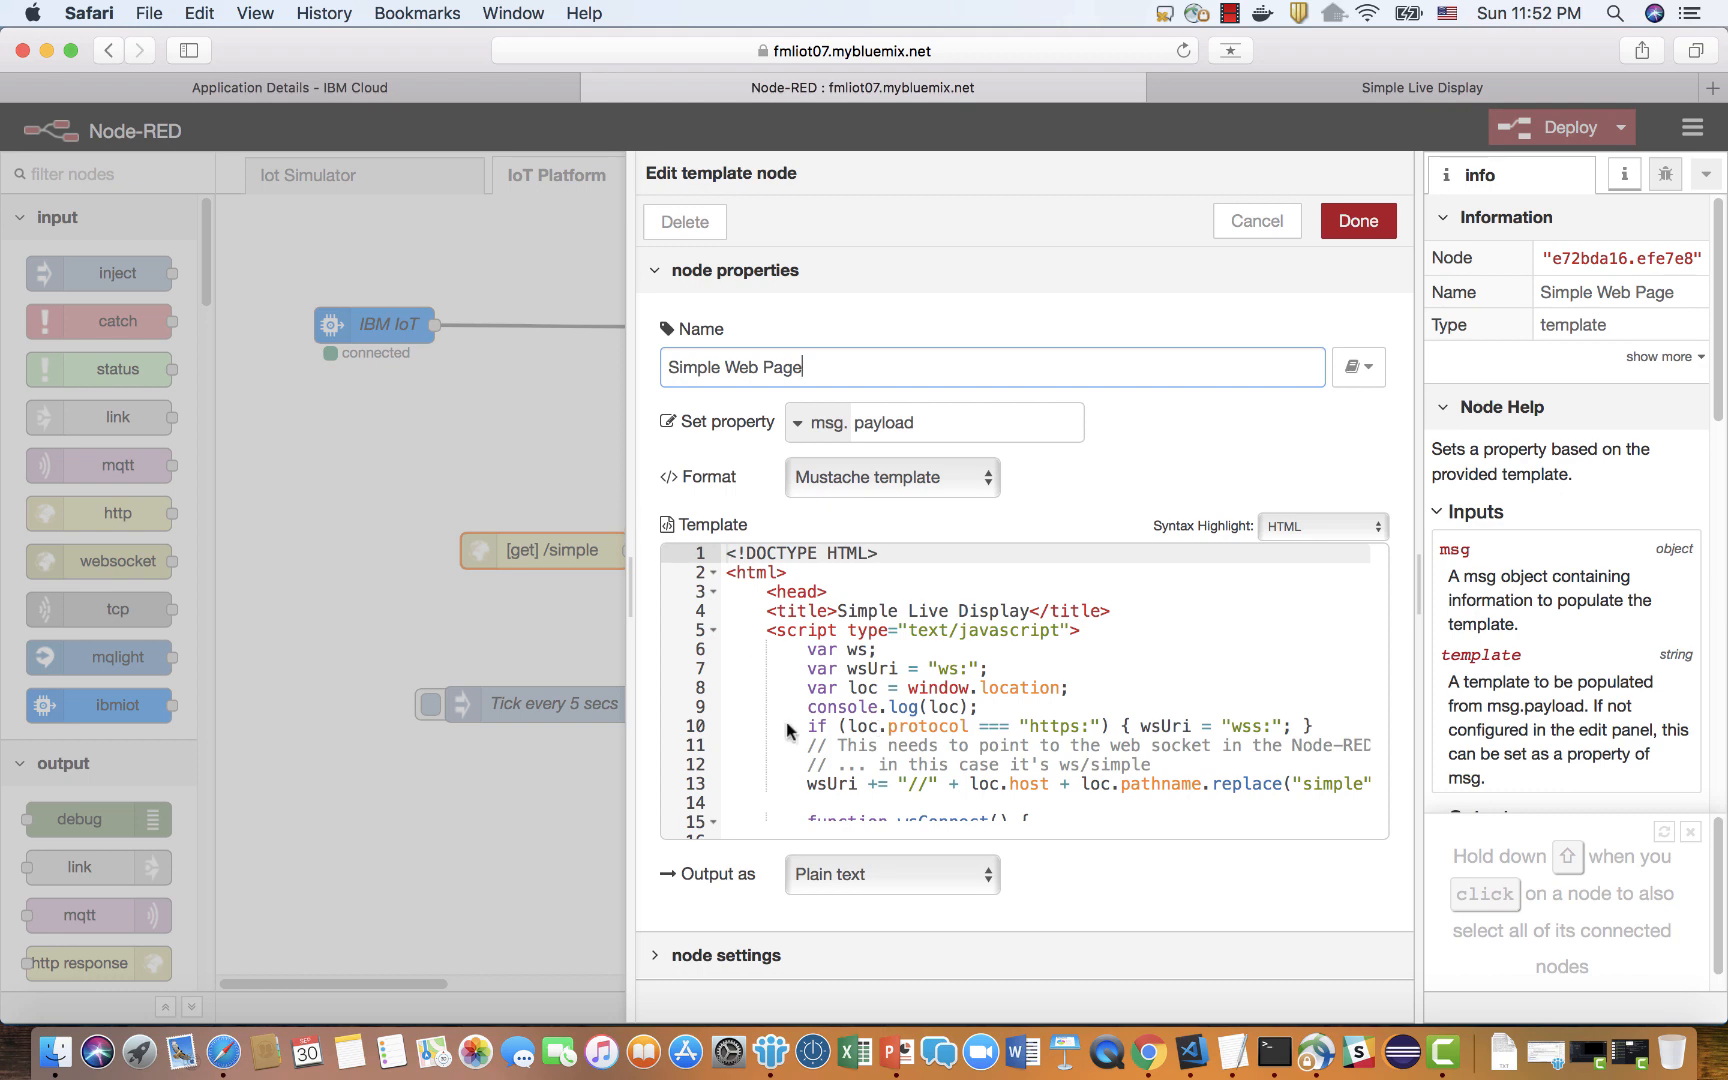
scroll(962, 705, "down", 12)
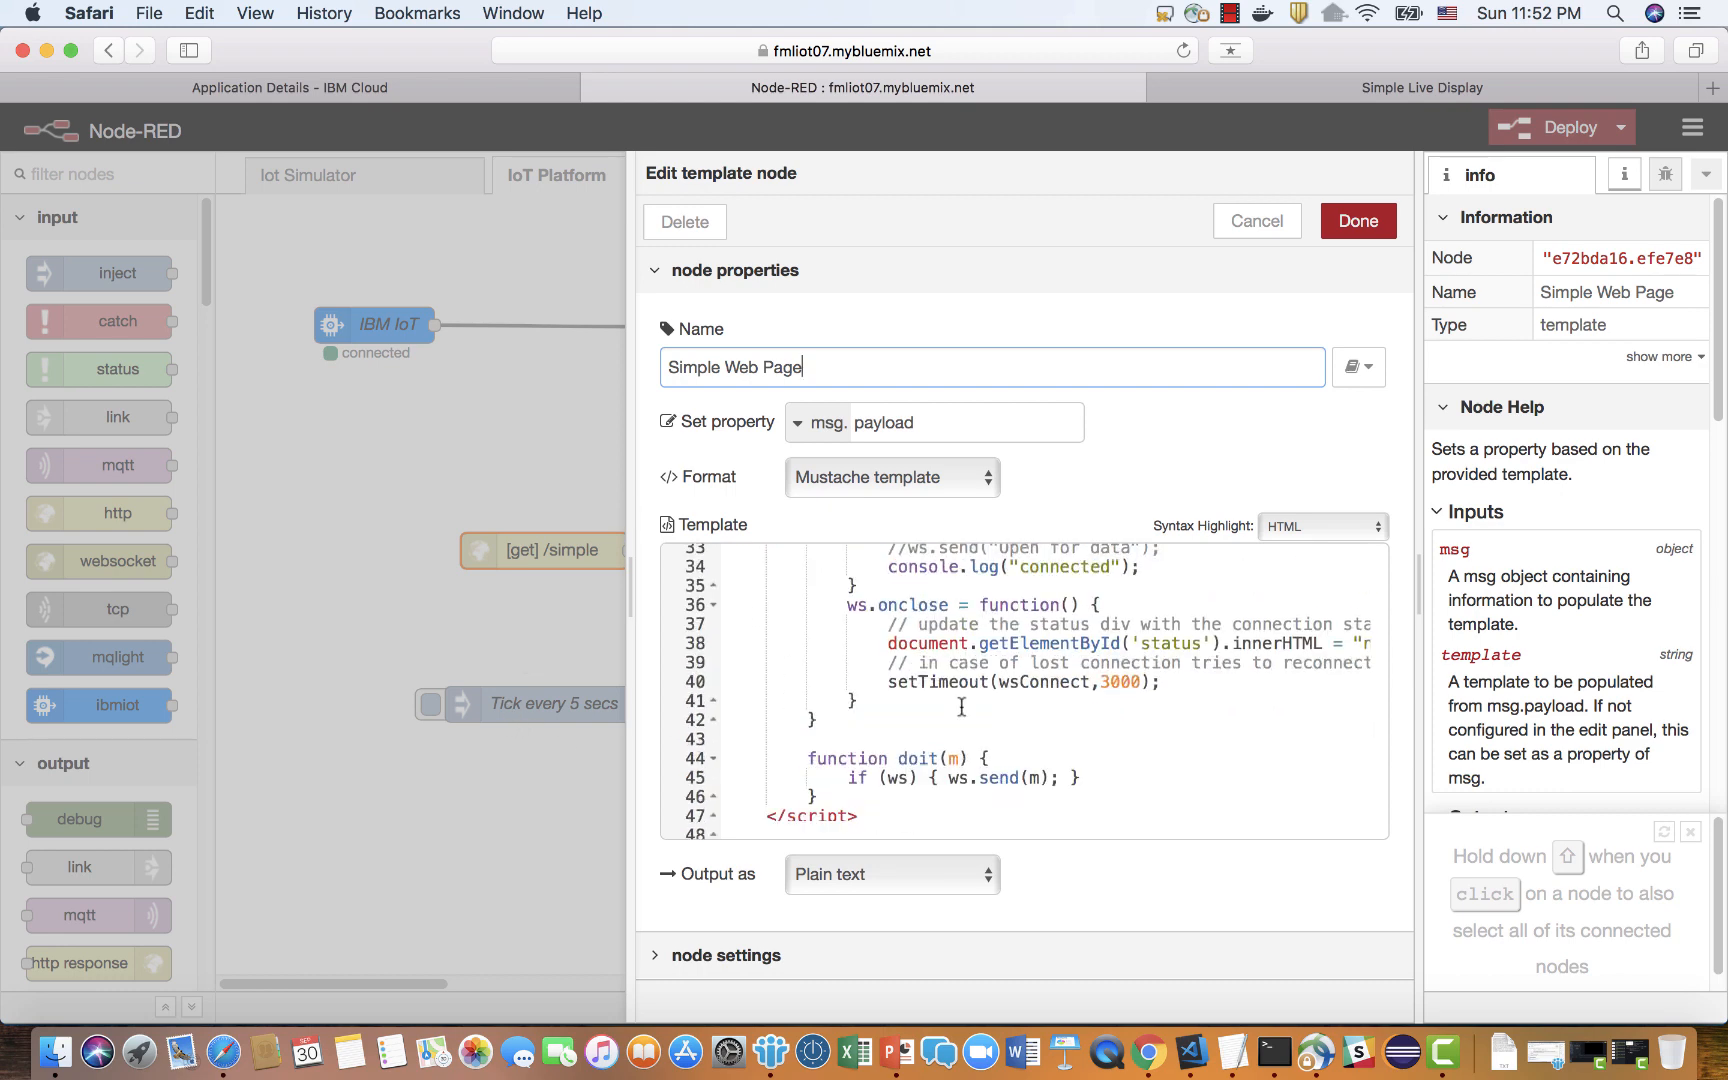
scroll(962, 705, "up", 5)
scroll(962, 705, "down", 2)
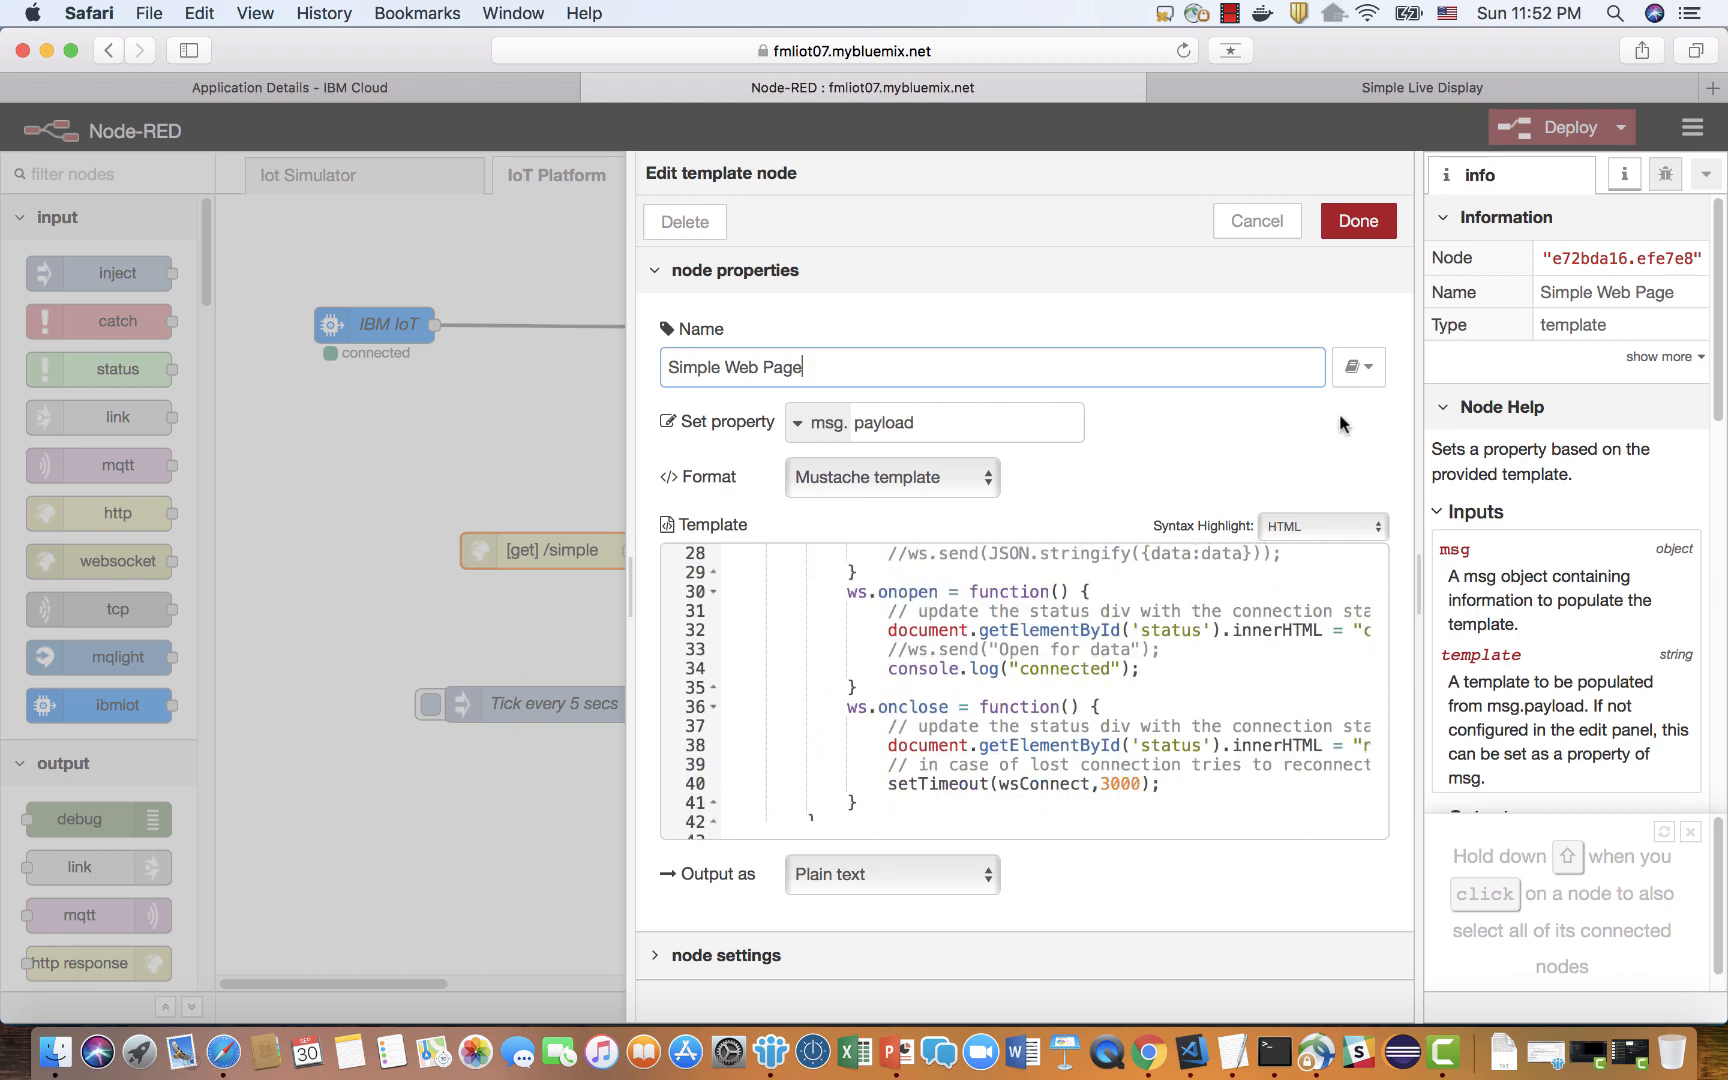
left_click(577, 632)
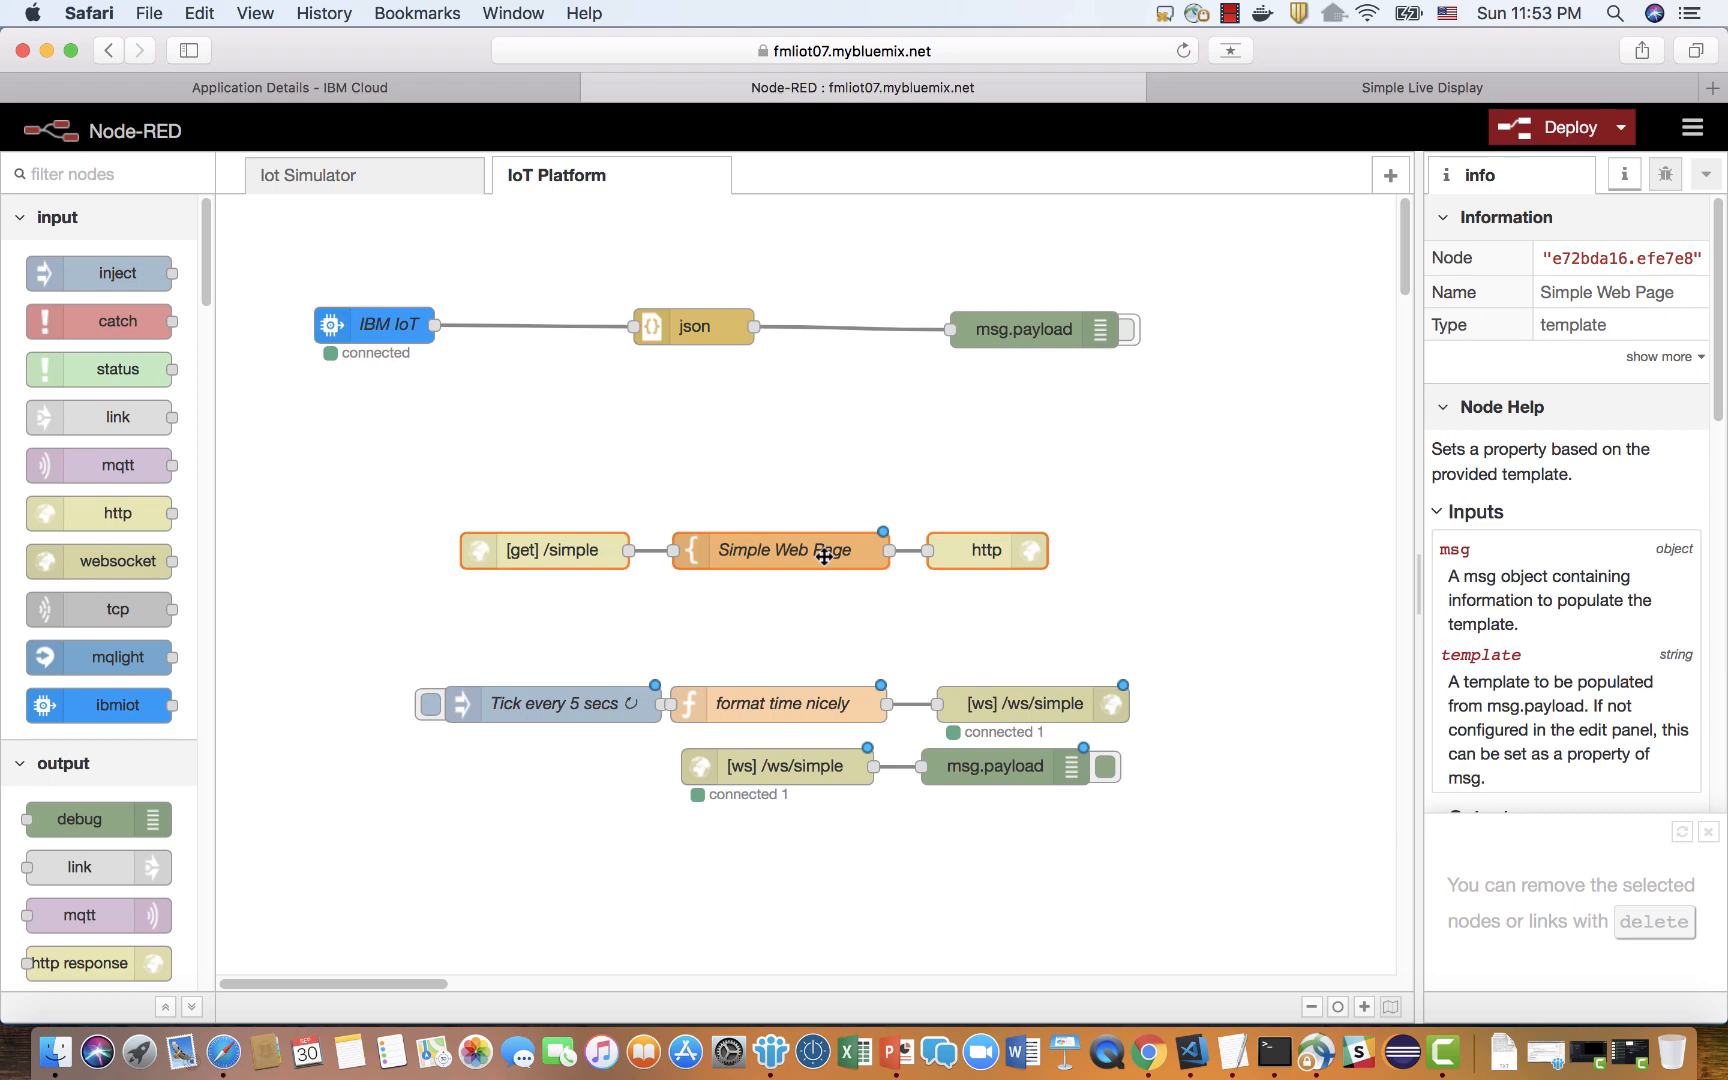
Send a message from the Simple Live Display page and inspect it in the Node-RED debug messages.
left_click(1070, 697)
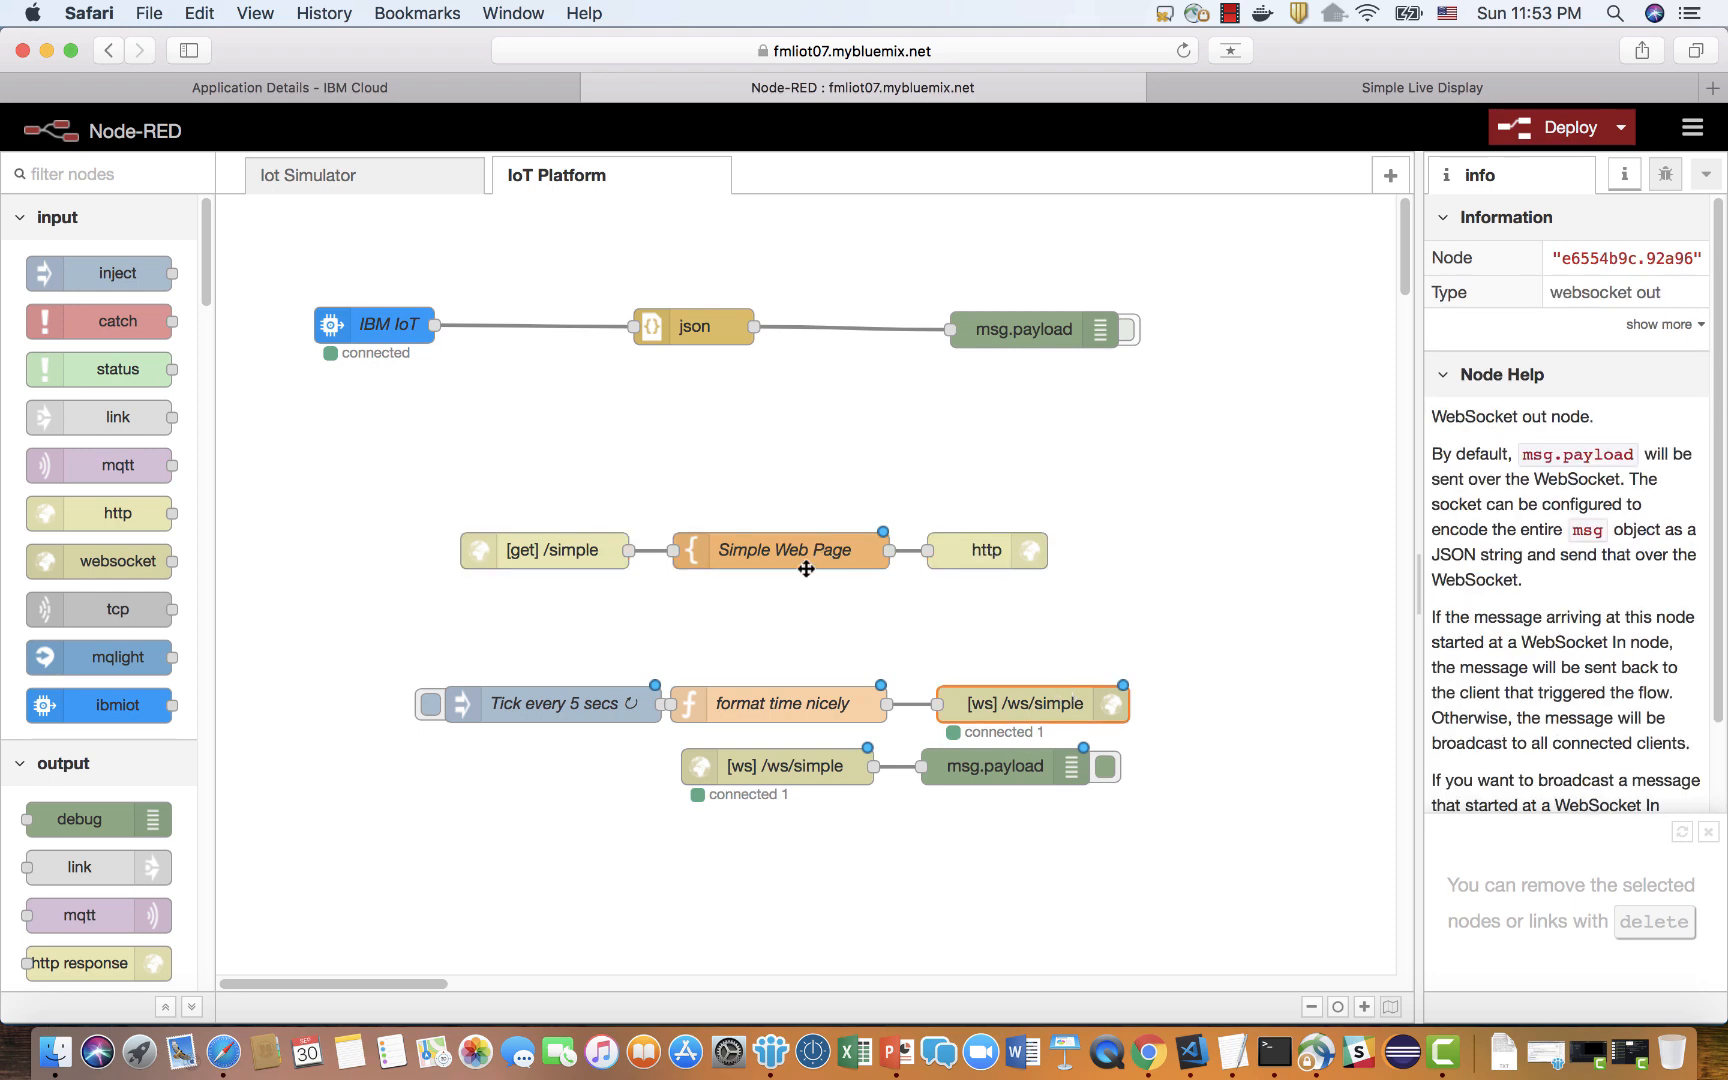
left_click(810, 776)
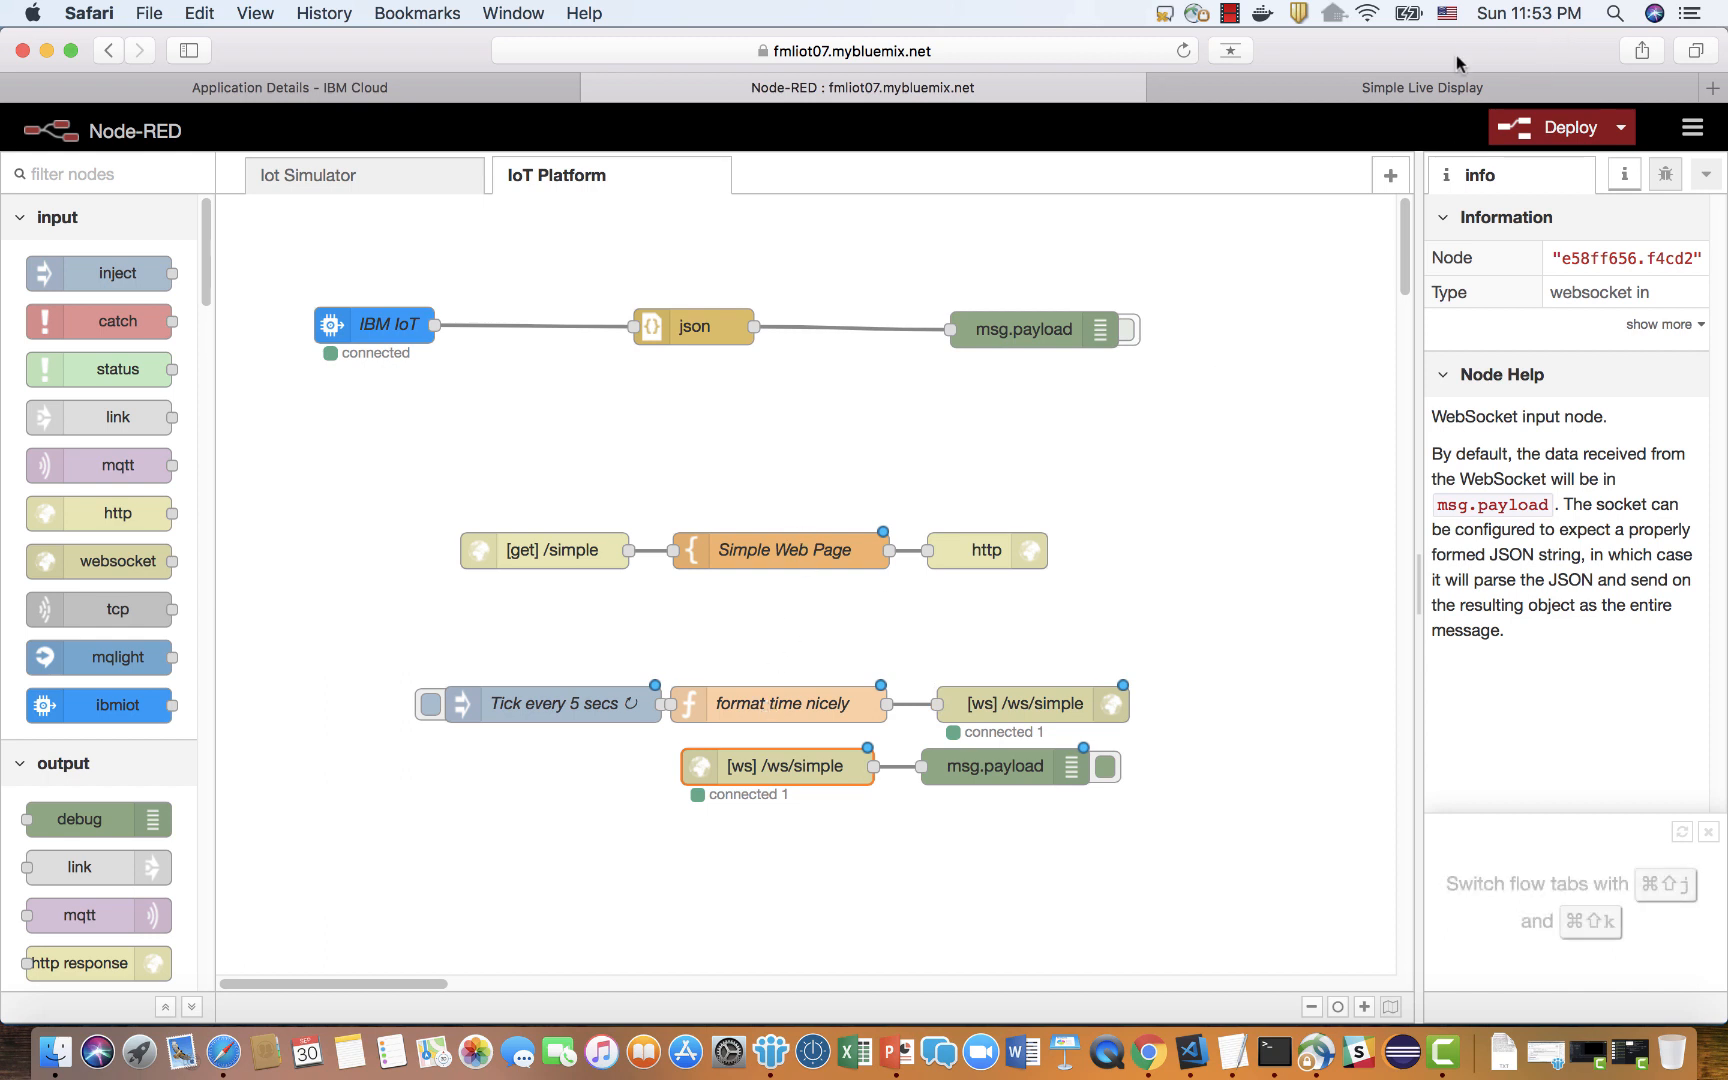
left_click(1450, 88)
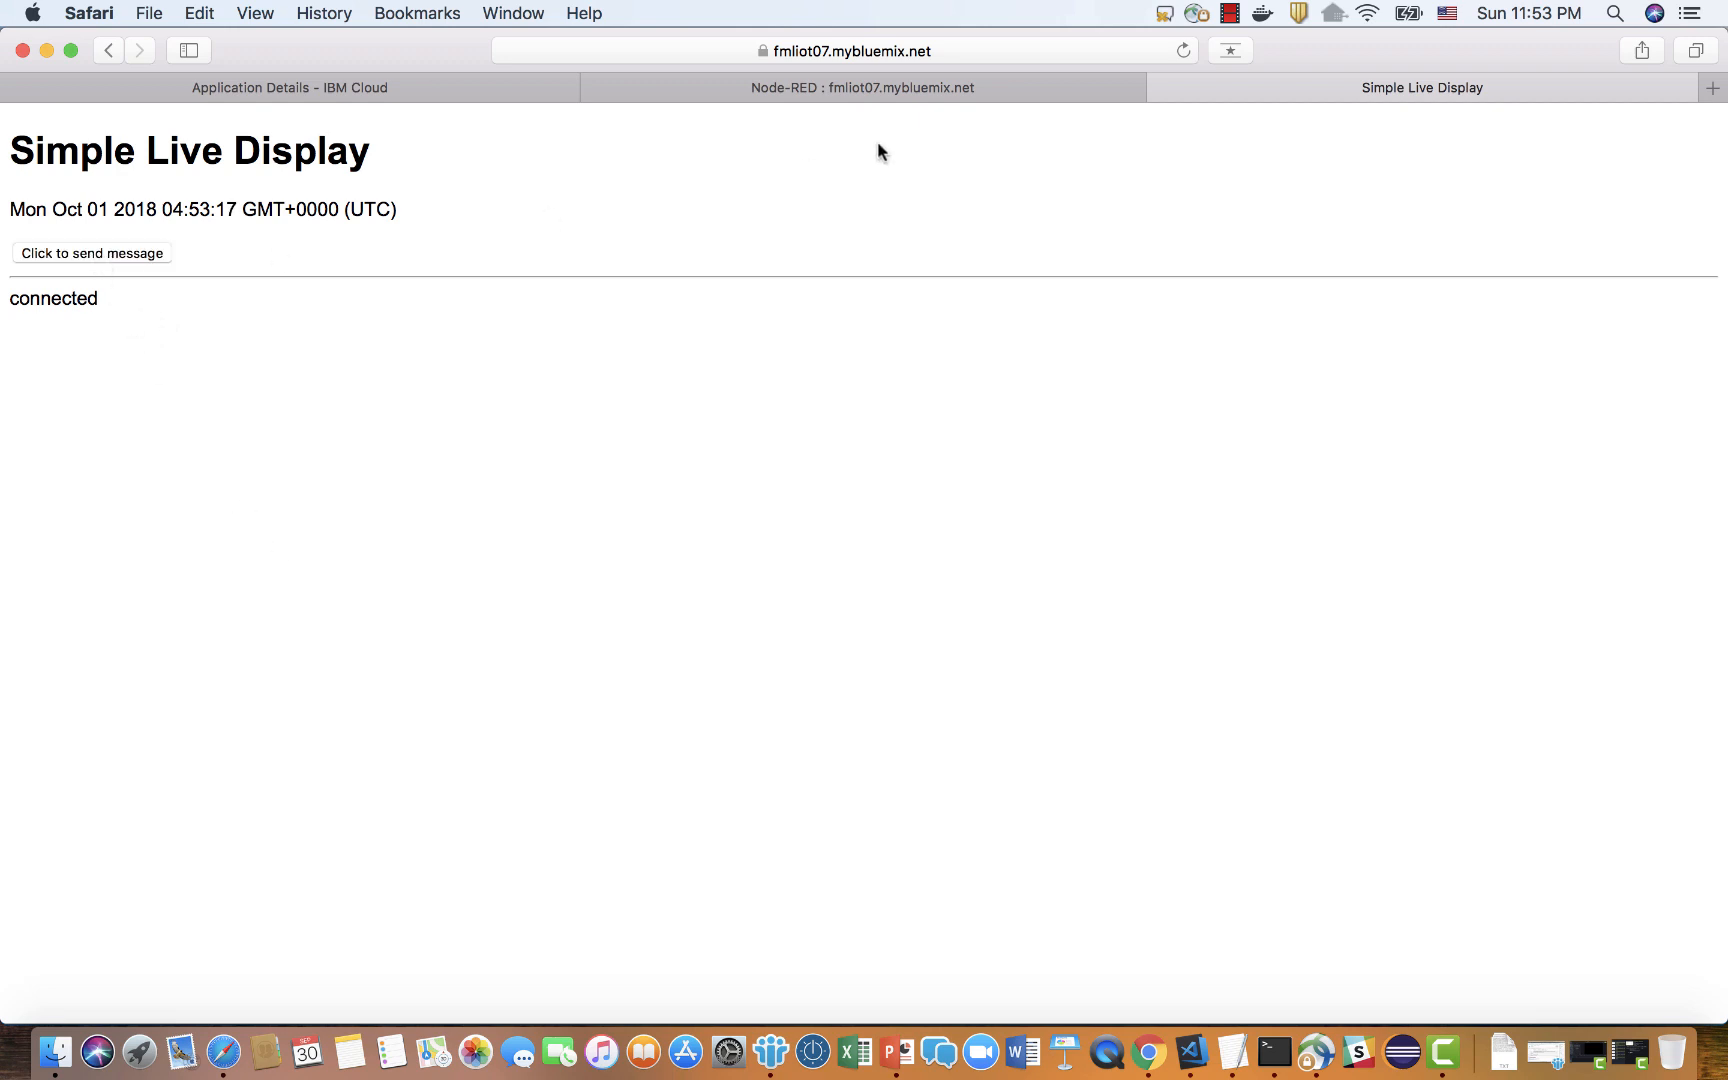
left_click(868, 93)
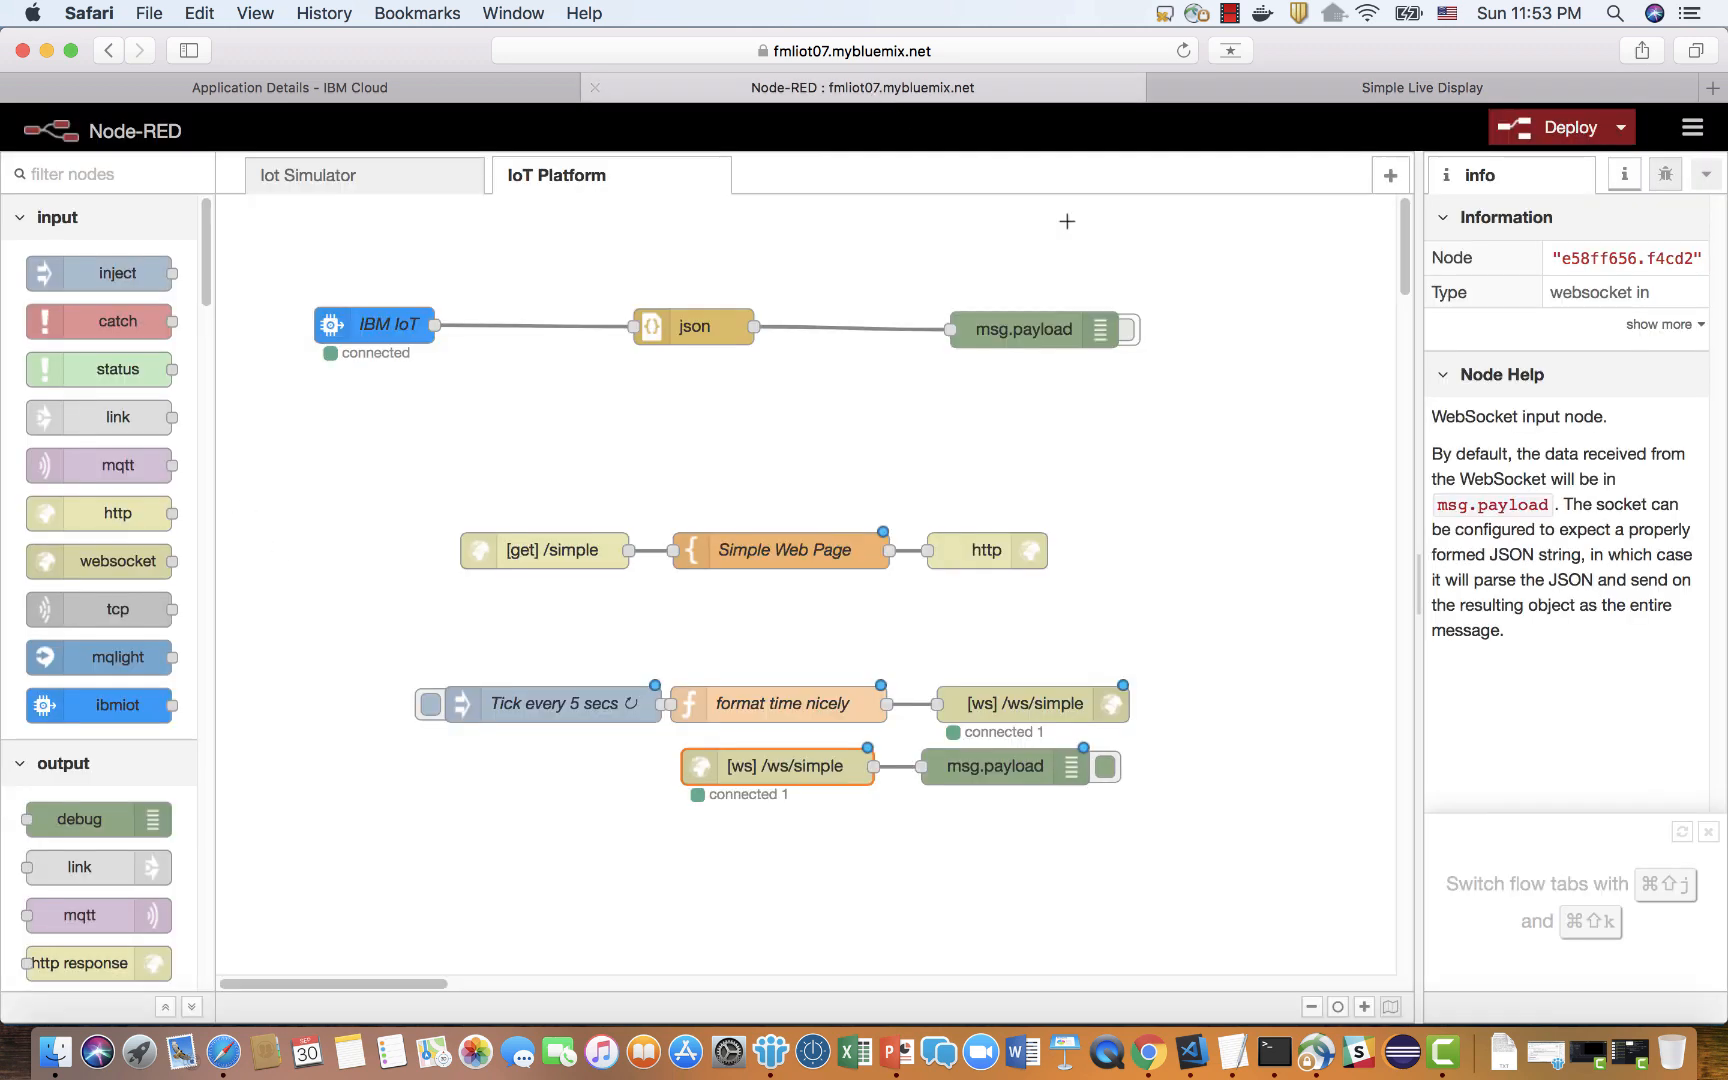
left_click(1652, 186)
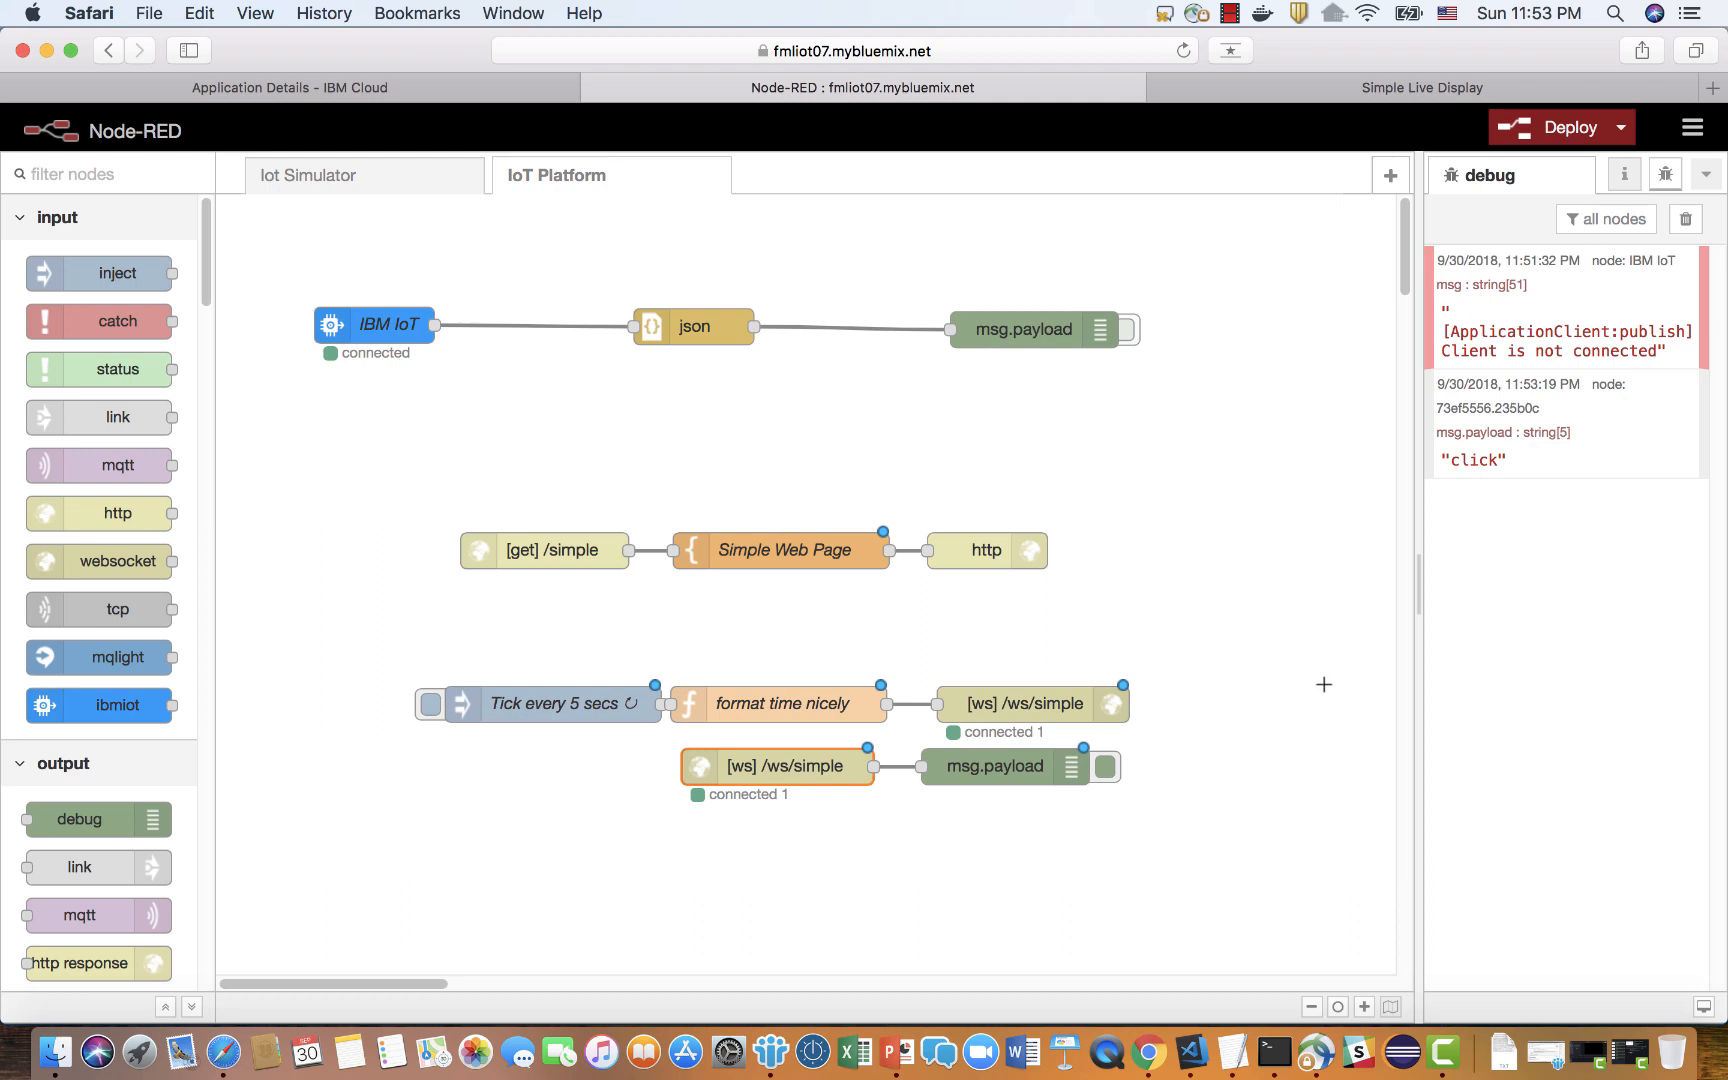
left_click(1273, 686)
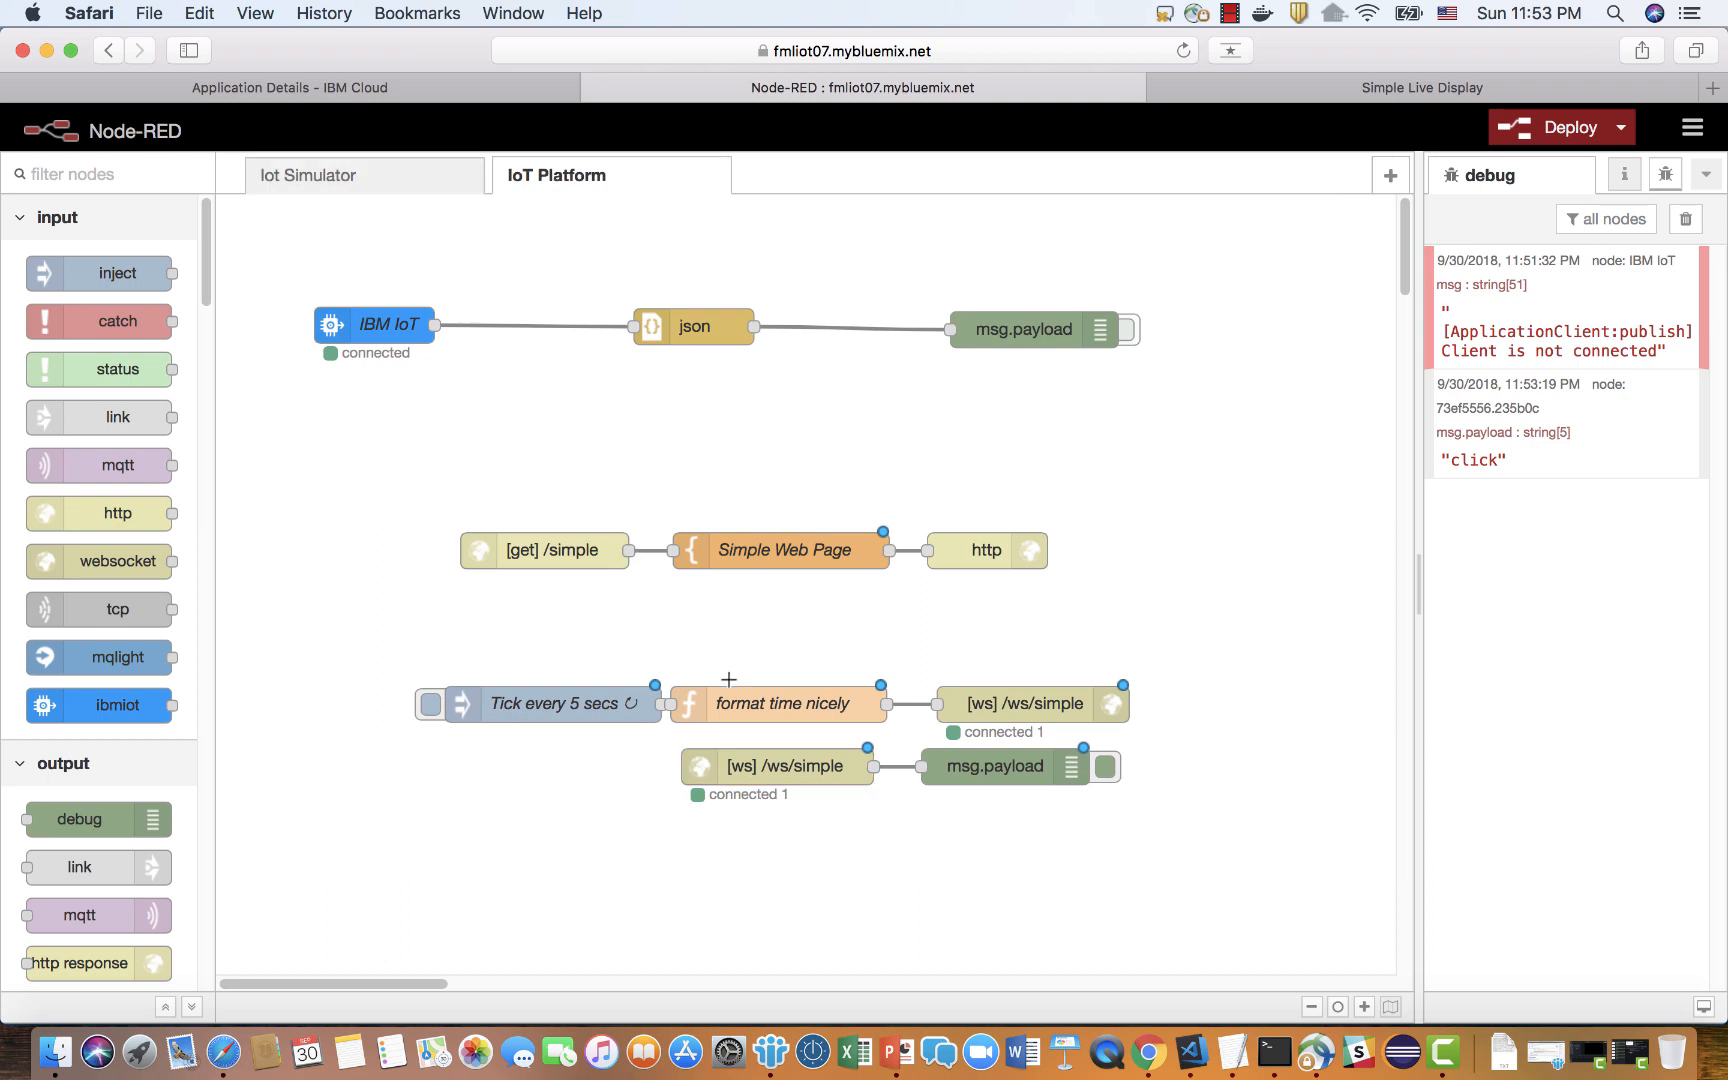
Delete the debug node after json and wire the json node's output to the [ws] /ws/simple output node.
left_click(1016, 340)
key("Delete")
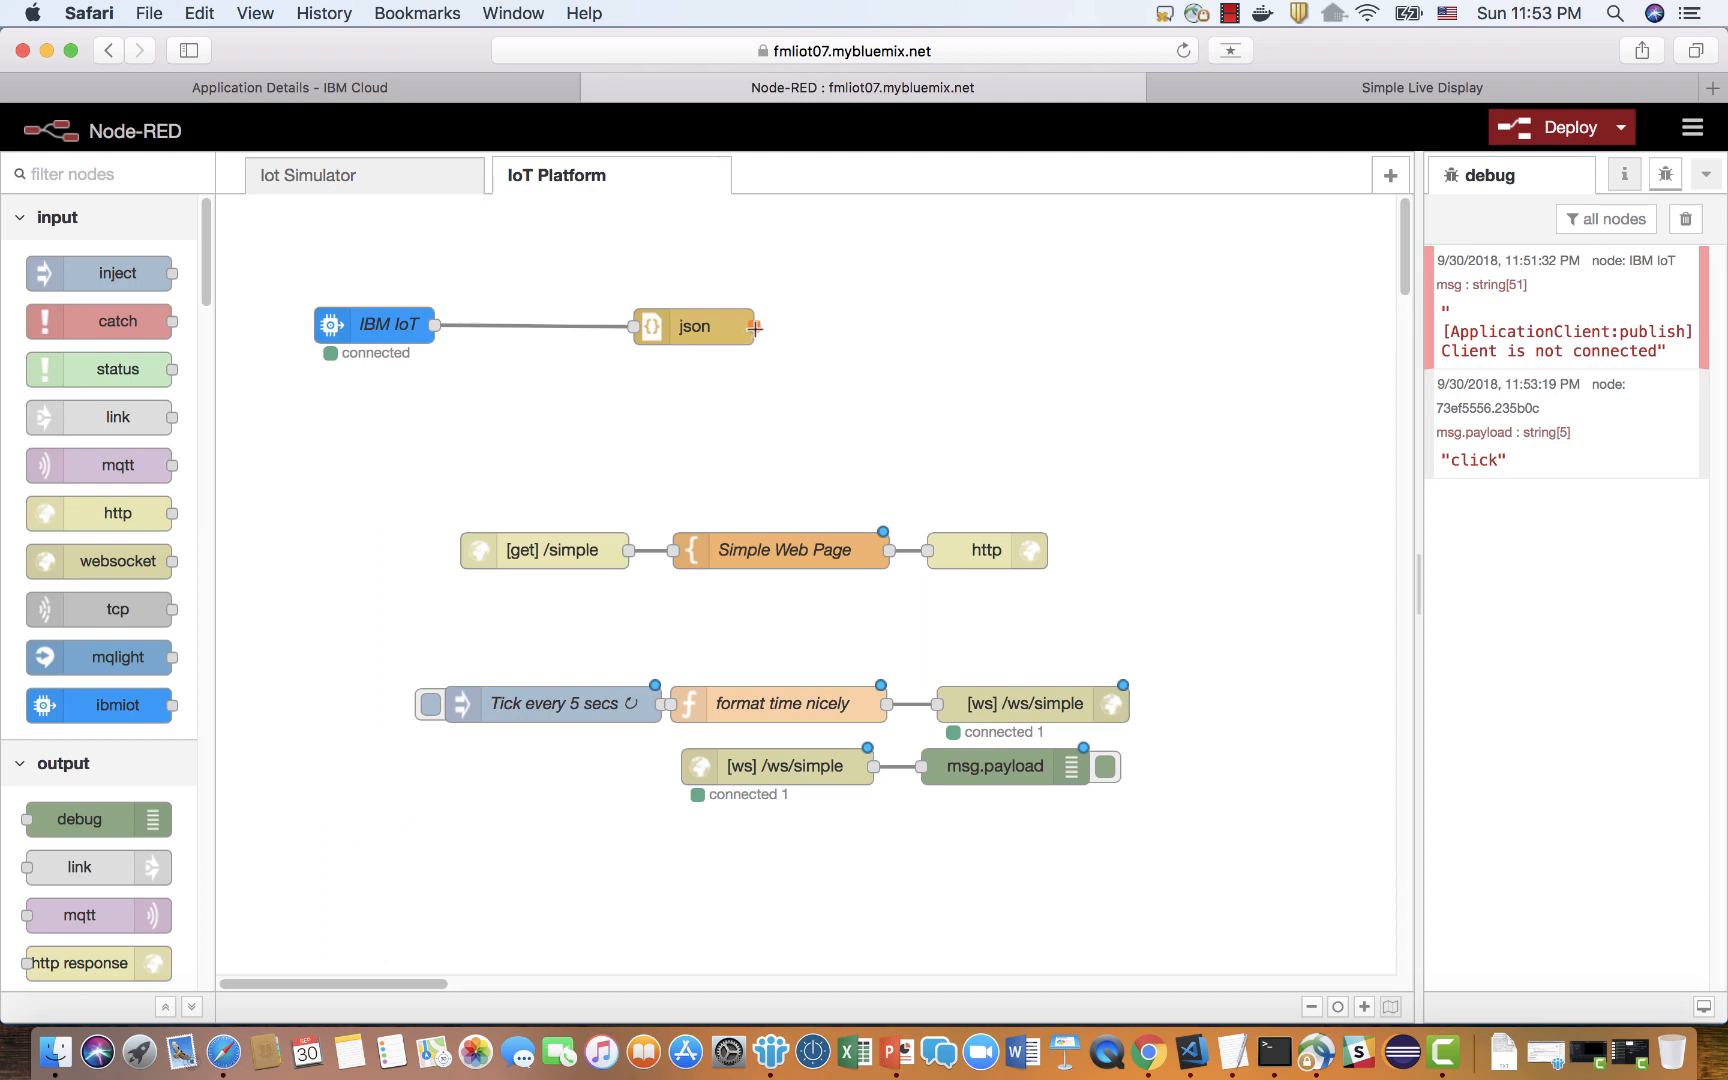
left_click_drag(754, 326, 935, 705)
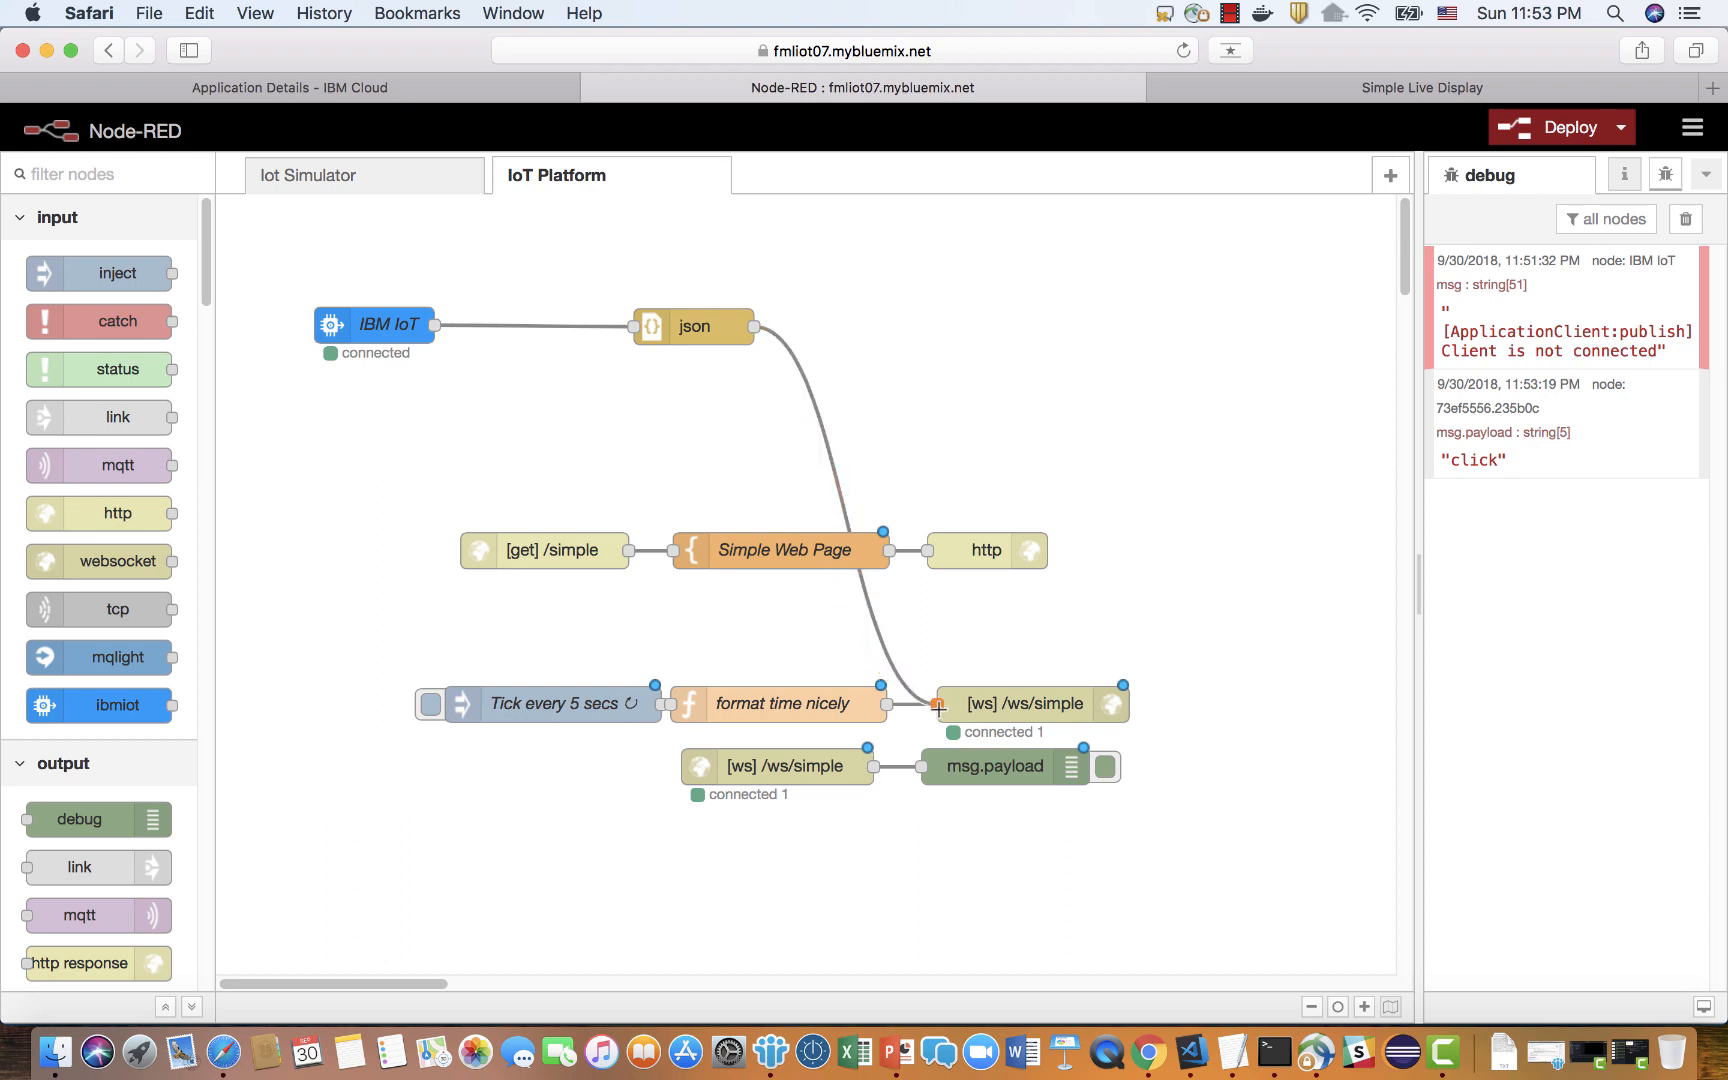
Delete the "Tick every 5 secs" inject node and the "format time nicely" function node.
left_click(552, 713)
key("Delete")
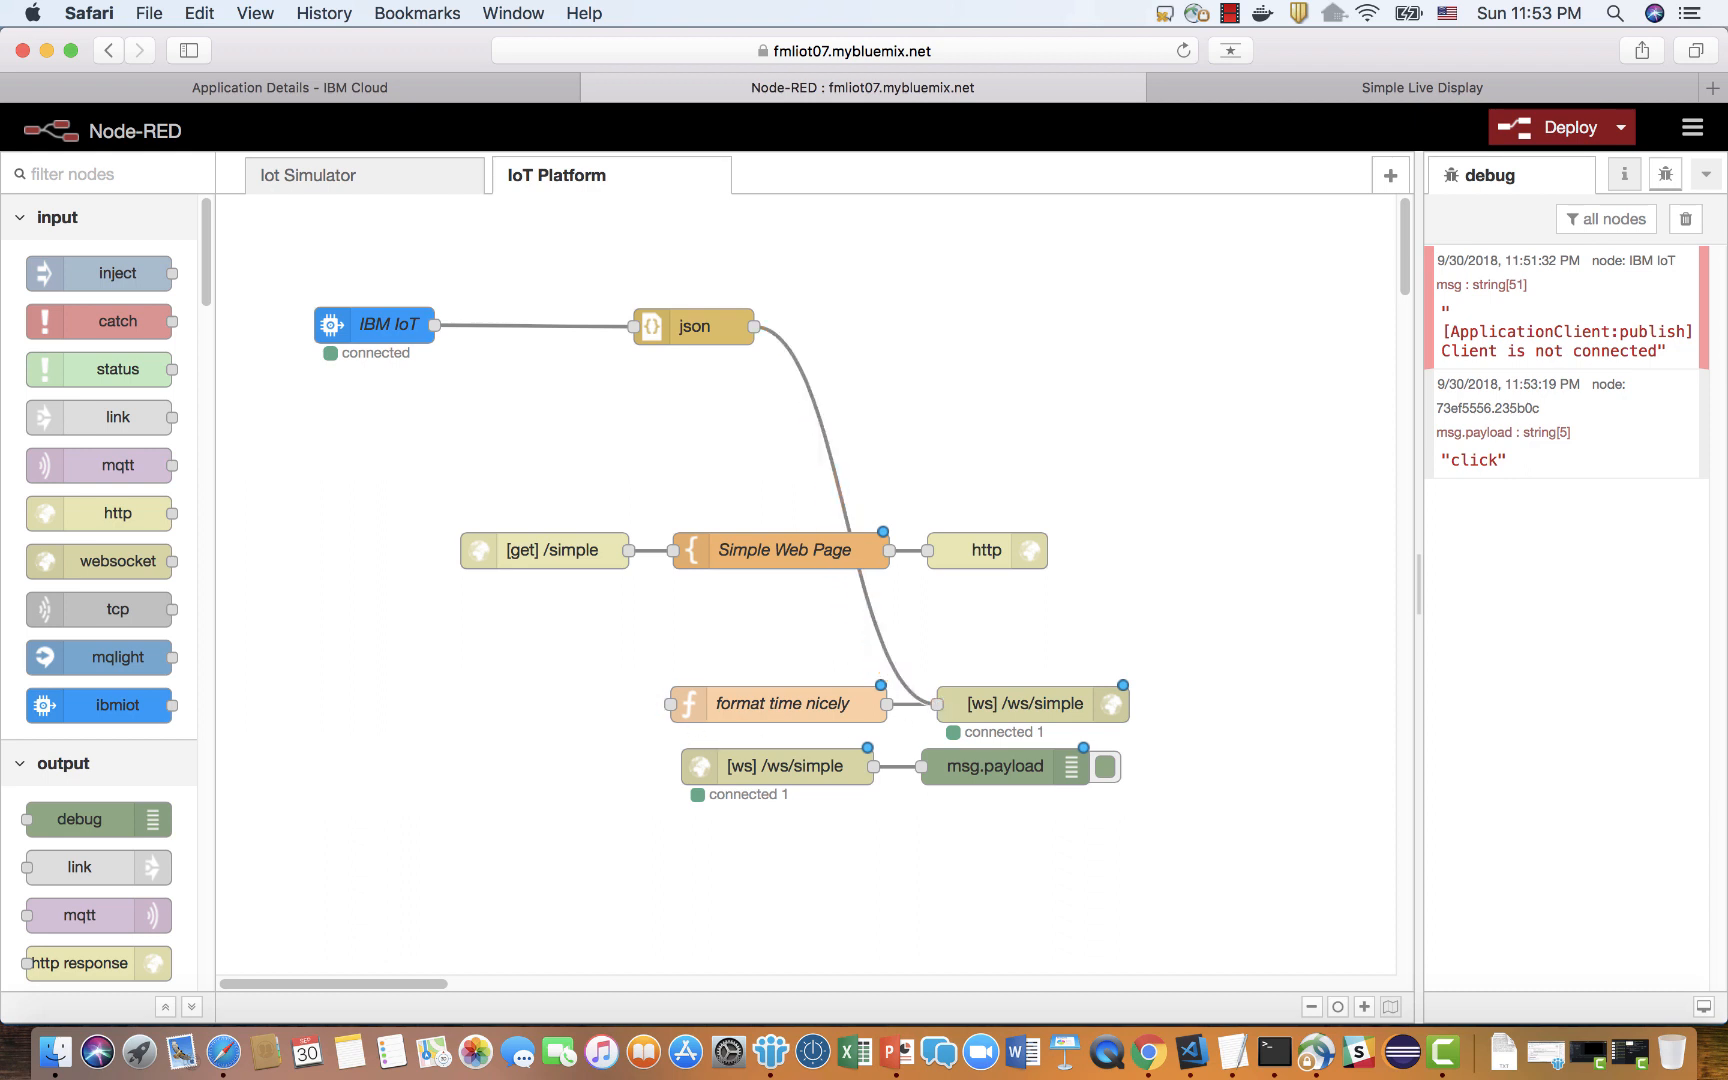
left_click(741, 719)
key("Delete")
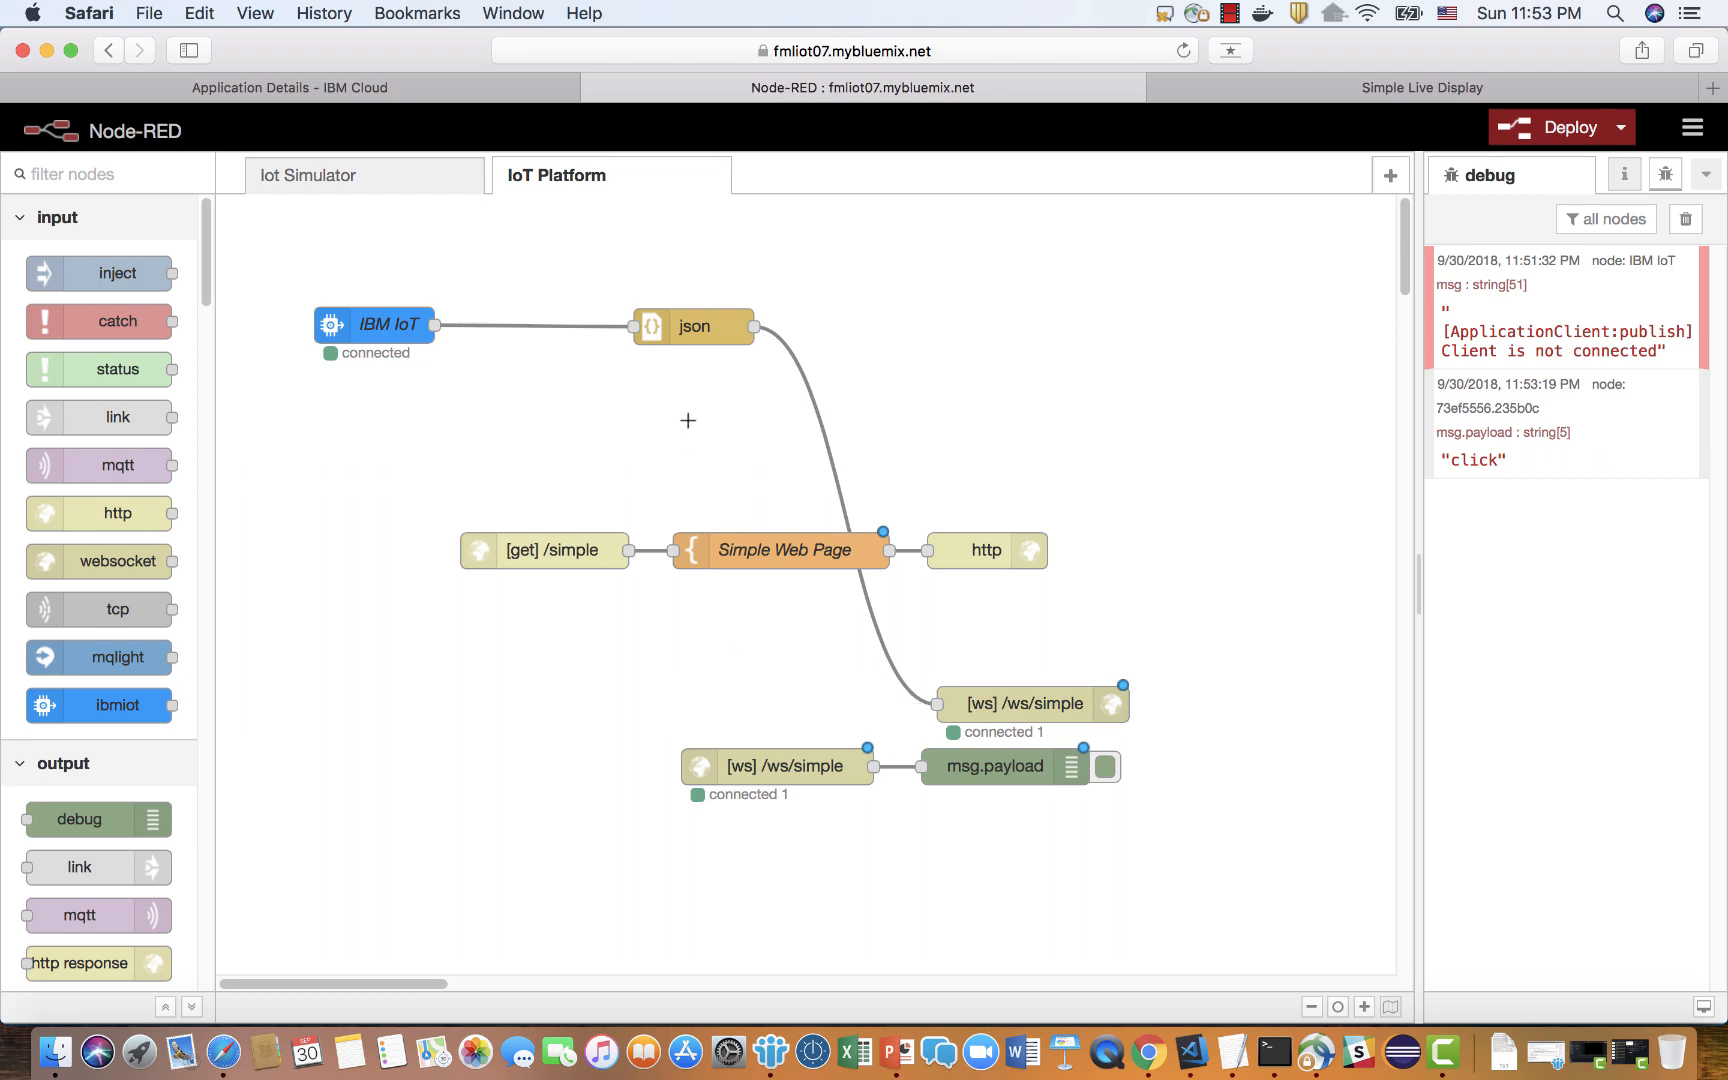
Move the json and IBM IoT nodes down beside the websocket output node and check the Simple Live Display page.
left_click_drag(700, 330, 717, 695)
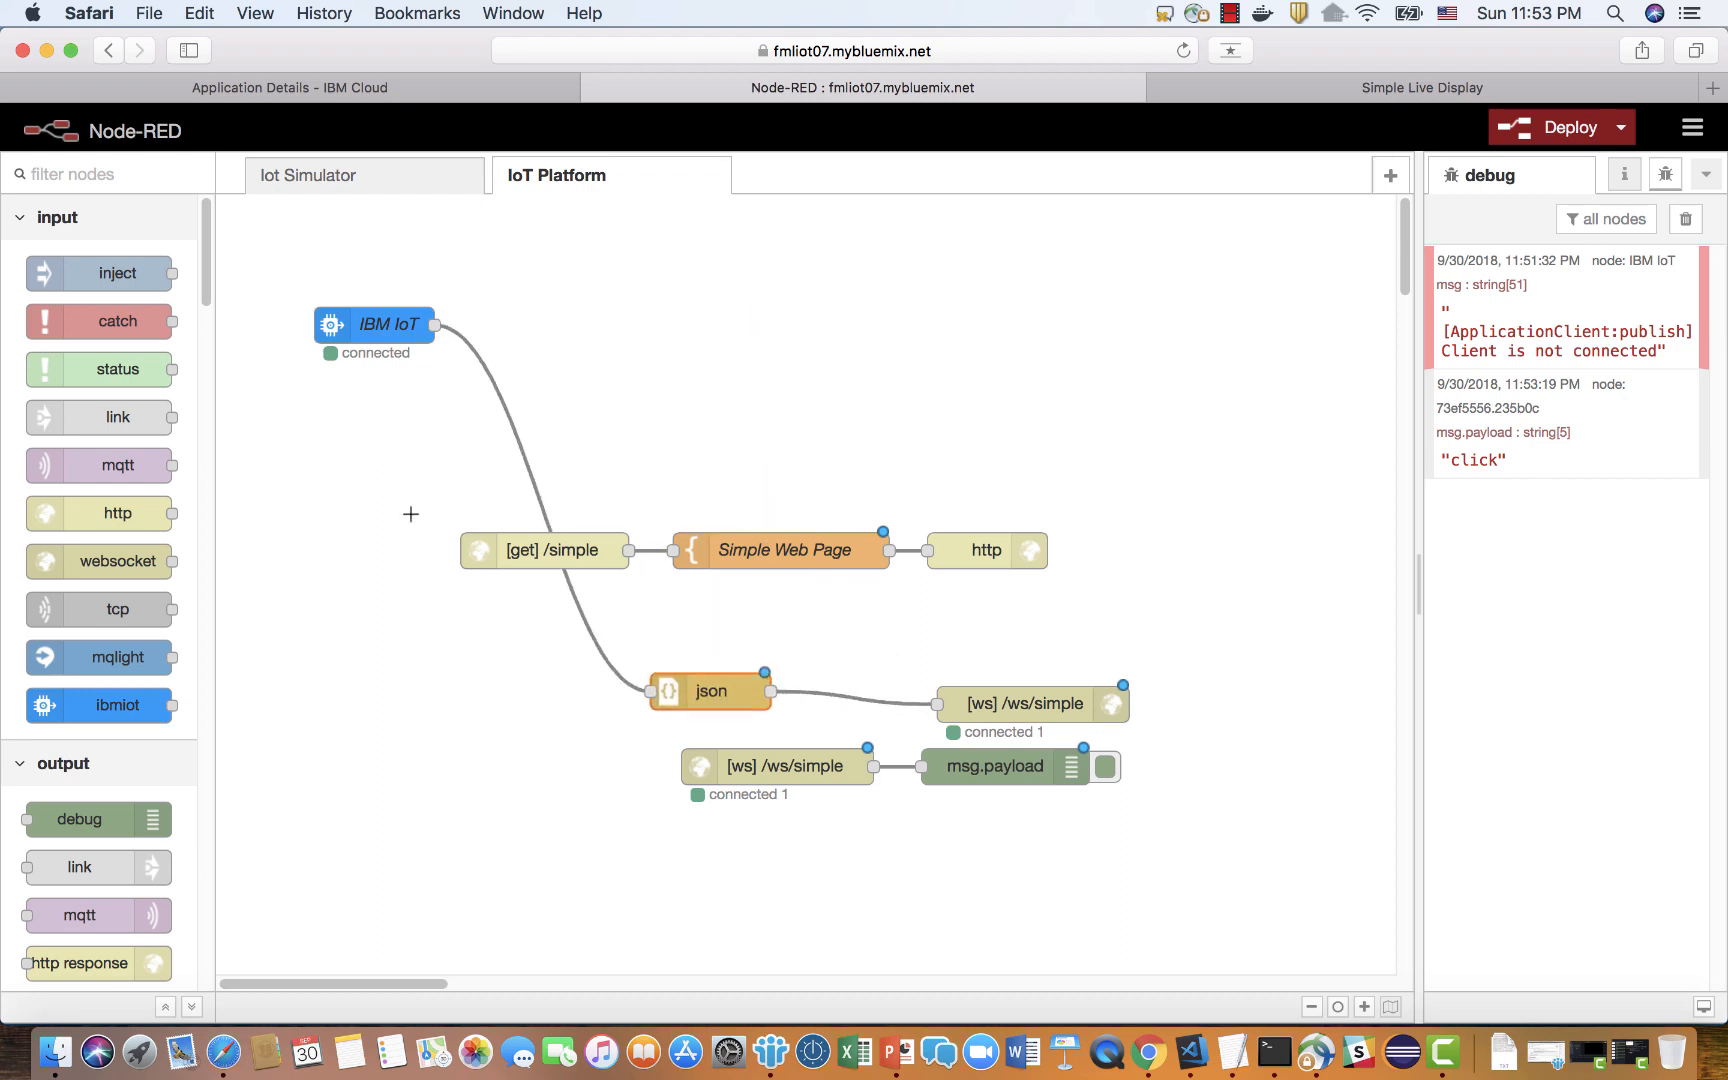
left_click_drag(370, 330, 372, 683)
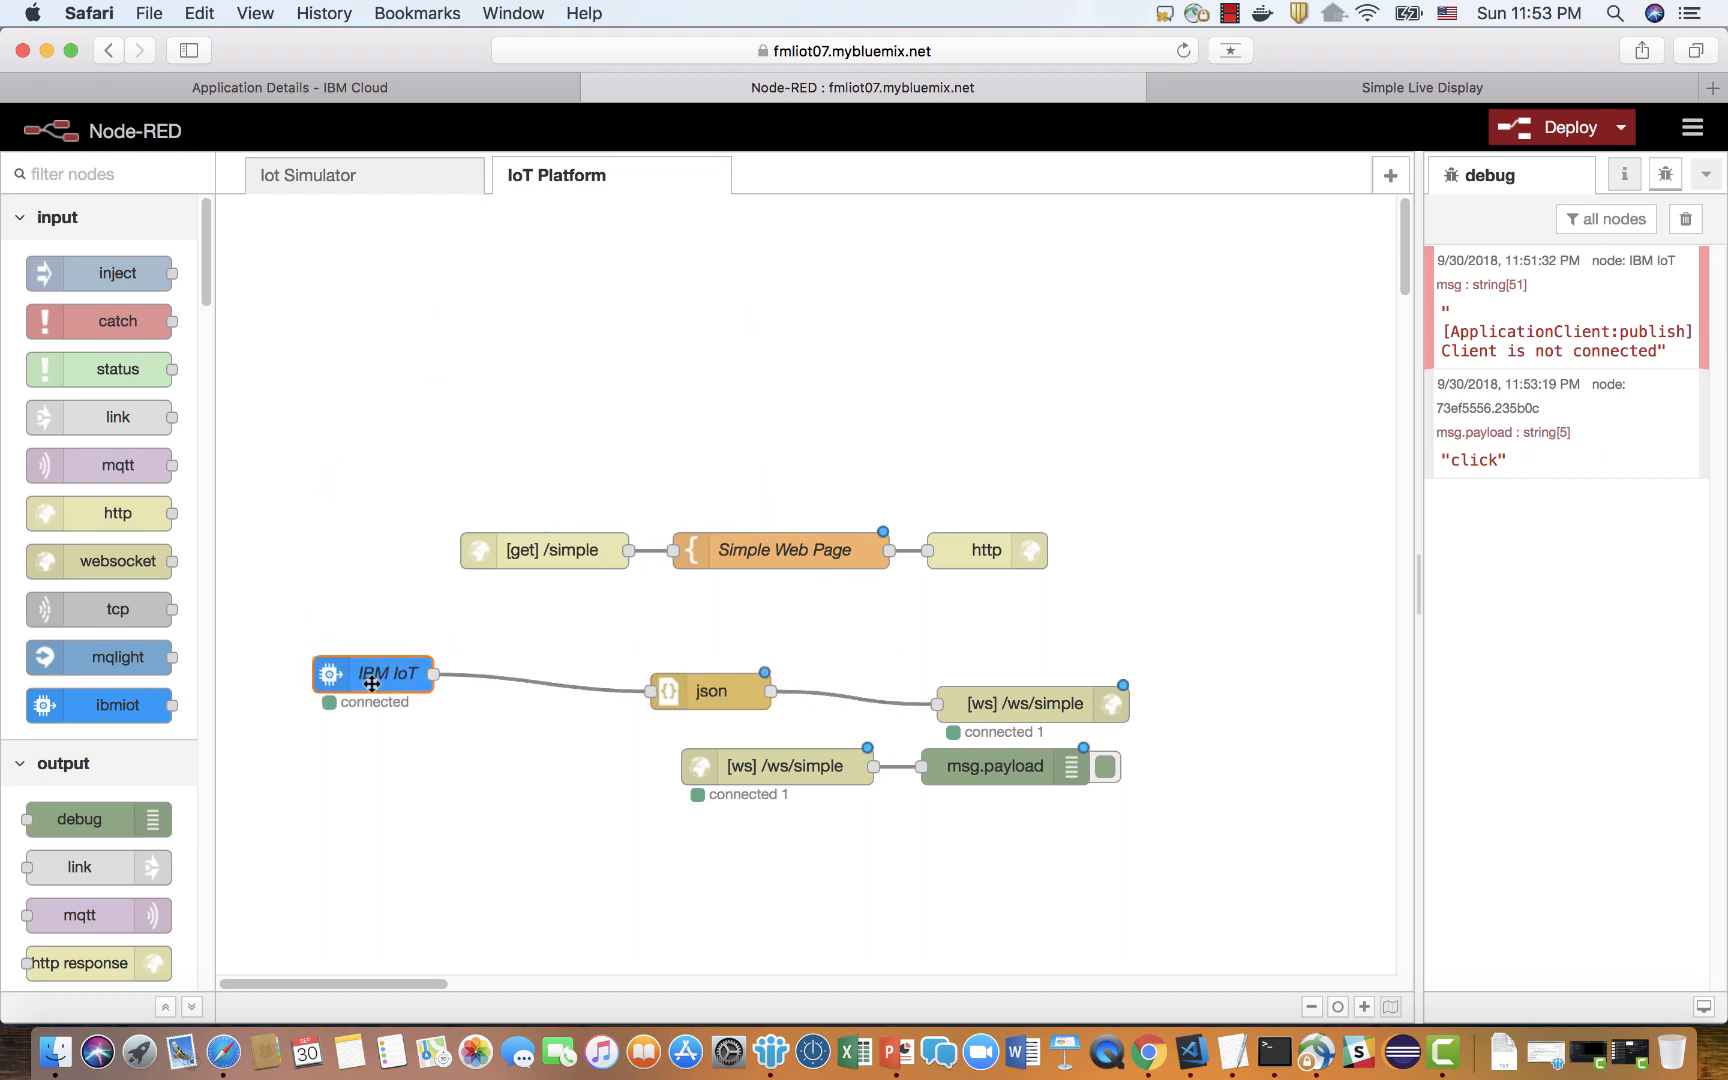
left_click(1383, 92)
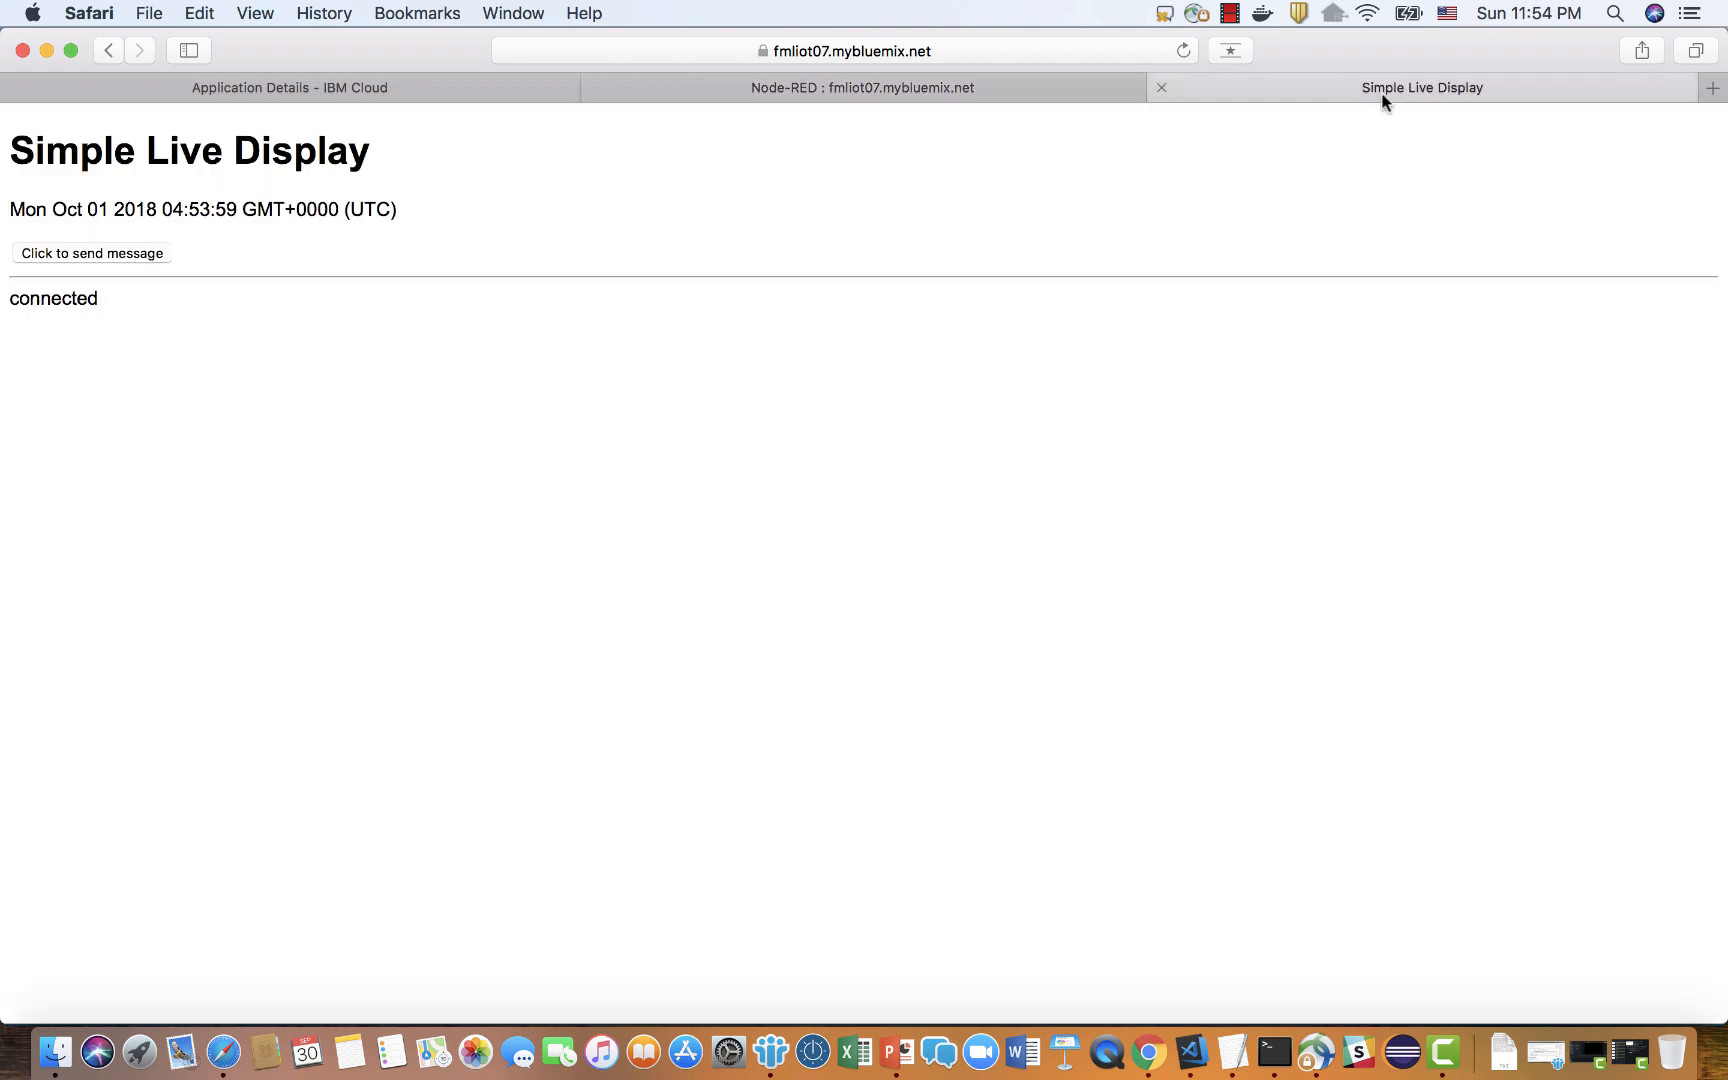
left_click_drag(114, 209, 338, 210)
left_click(829, 87)
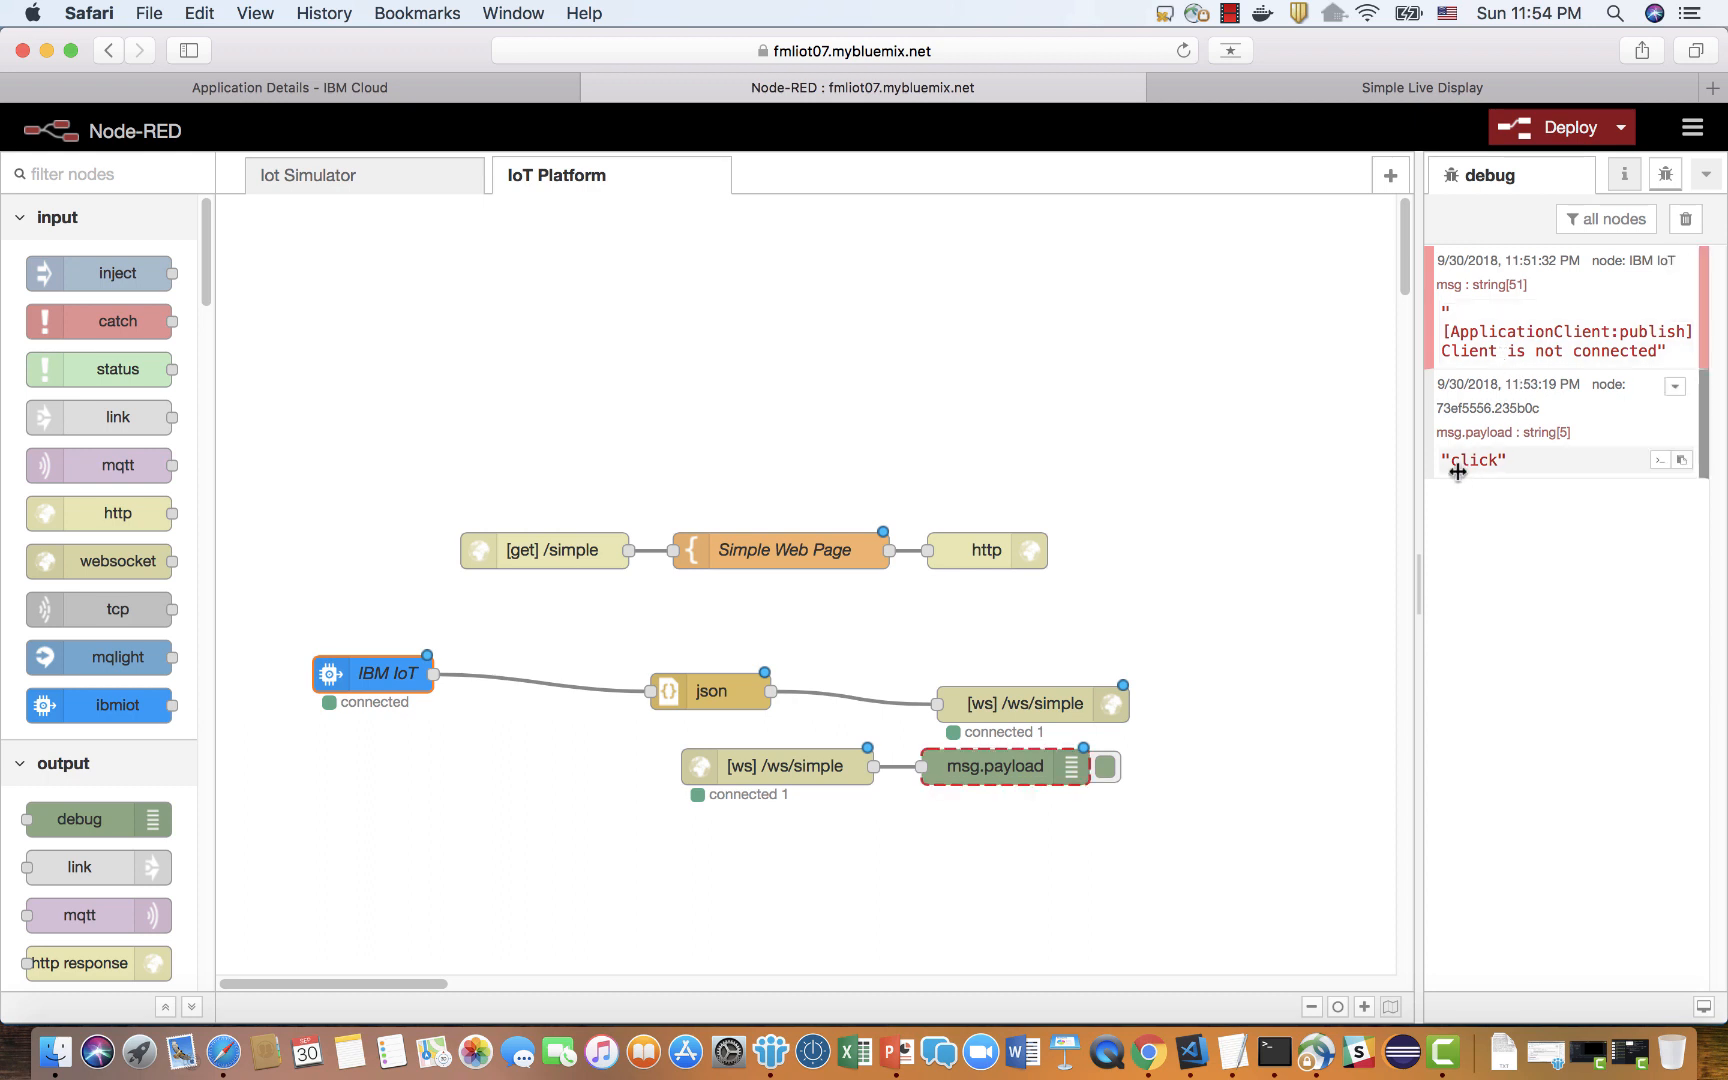
left_click_drag(388, 677, 475, 702)
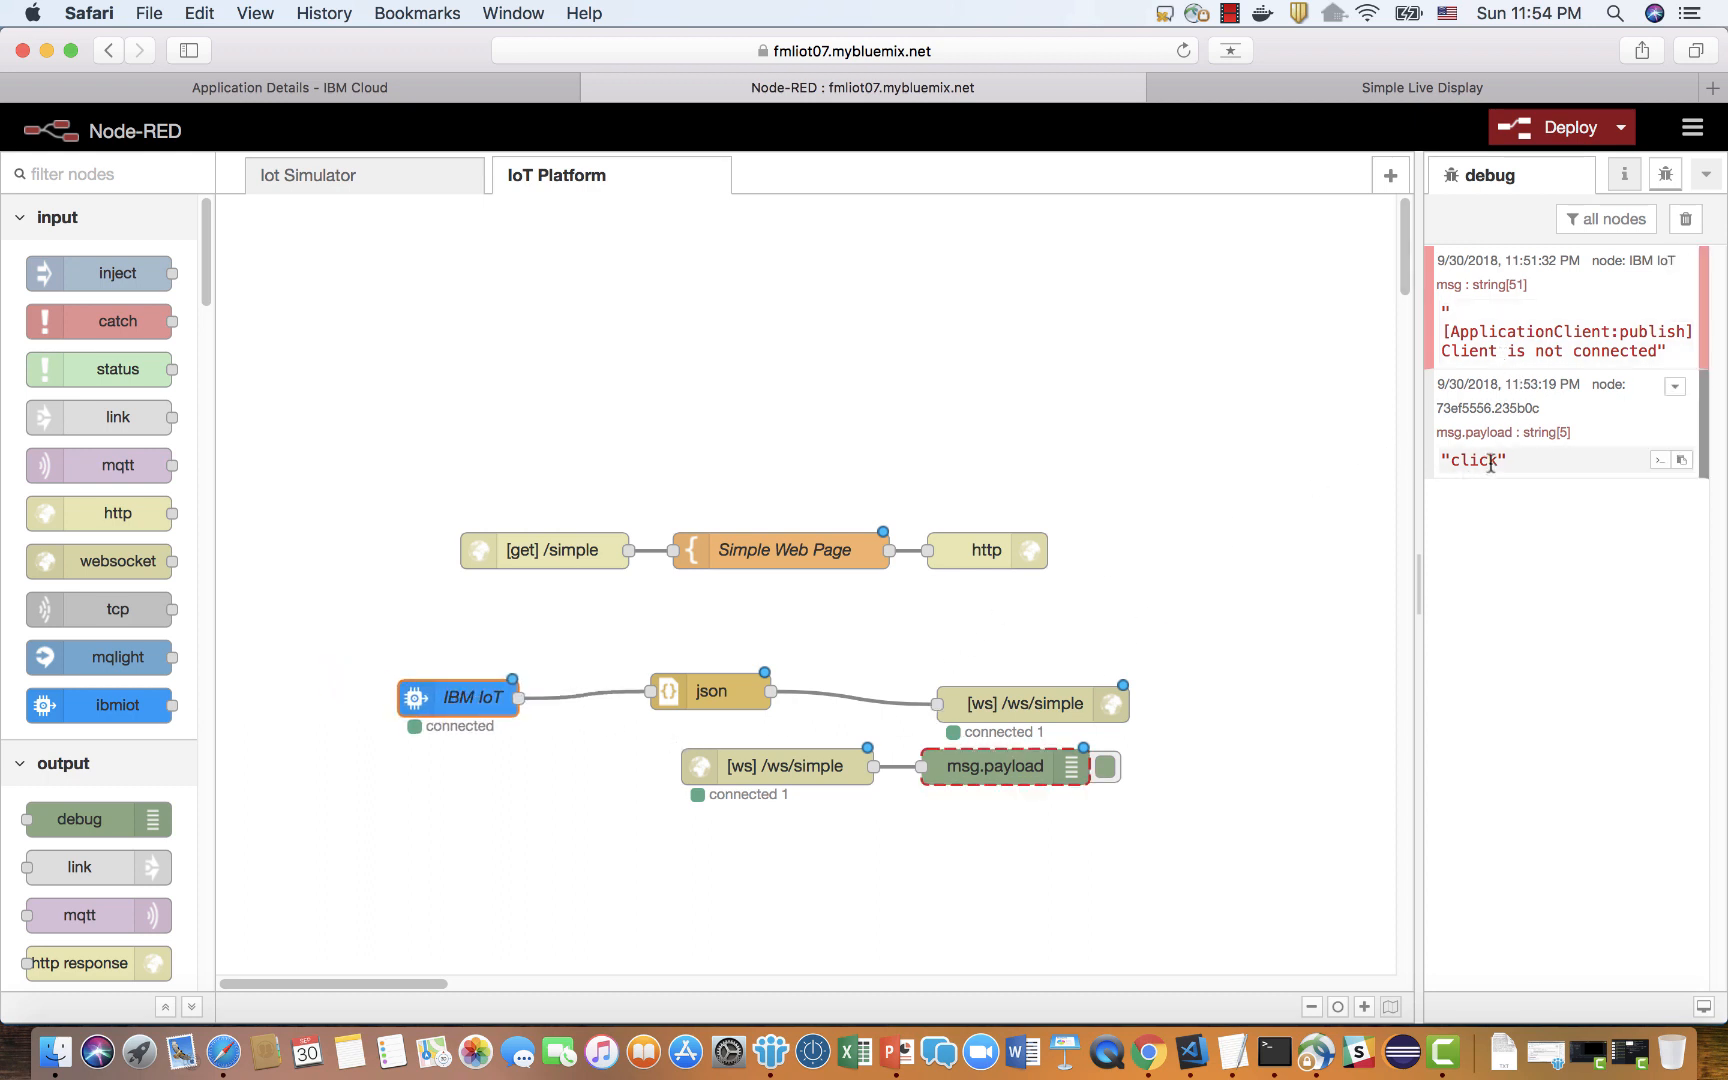
Add an ibmiot output node below the msg.payload debug node and wire the [ws] /ws/simple input node to it.
left_click(1048, 776)
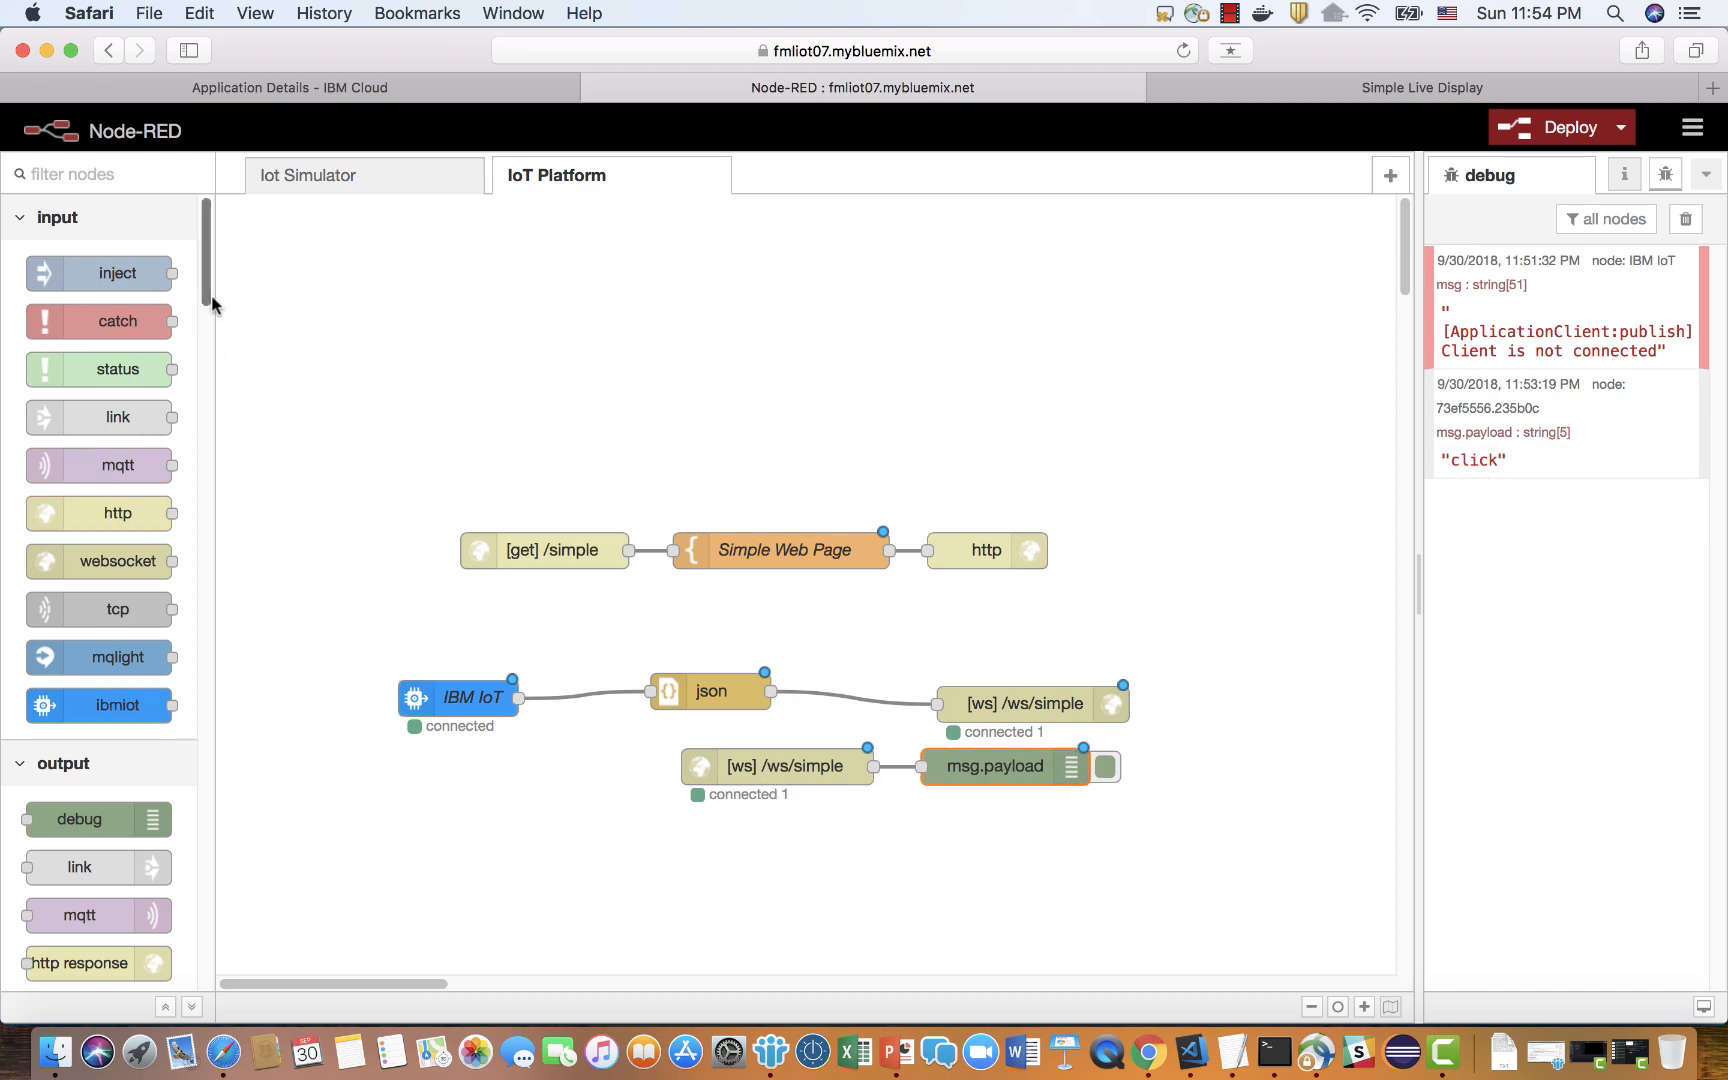
scroll(212, 303, "down", 10)
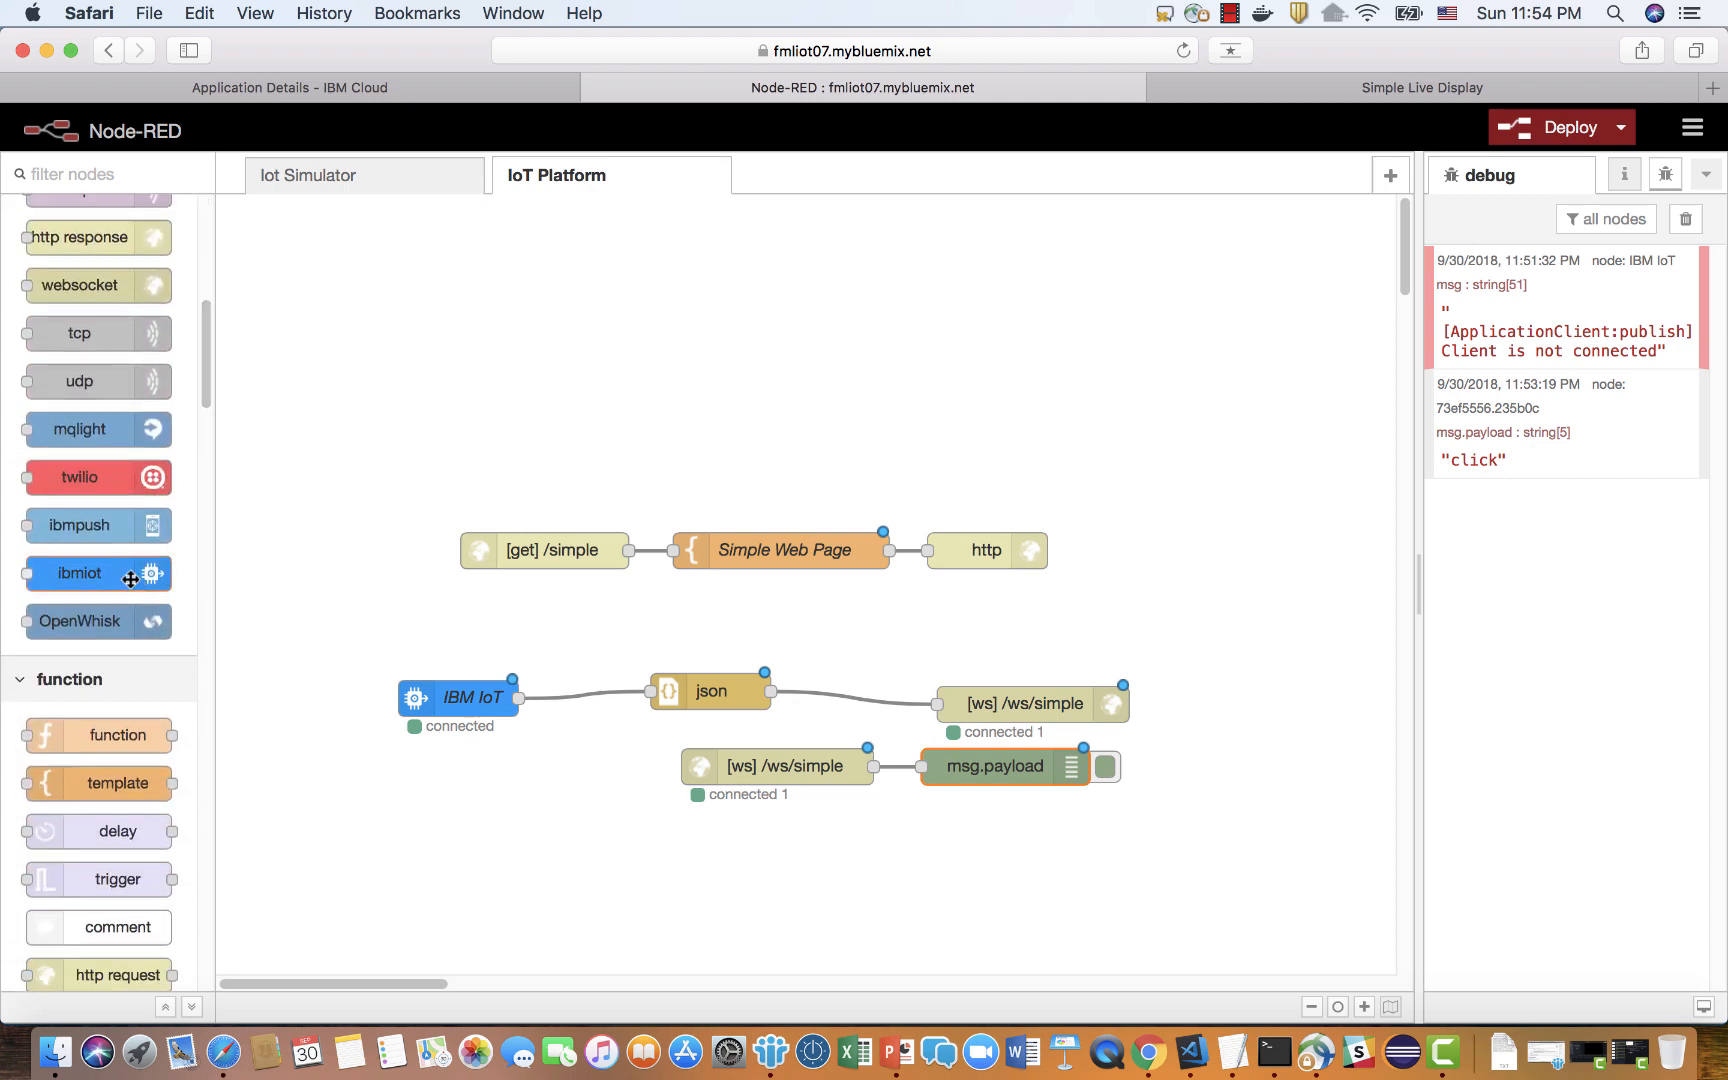
left_click_drag(131, 579, 1045, 858)
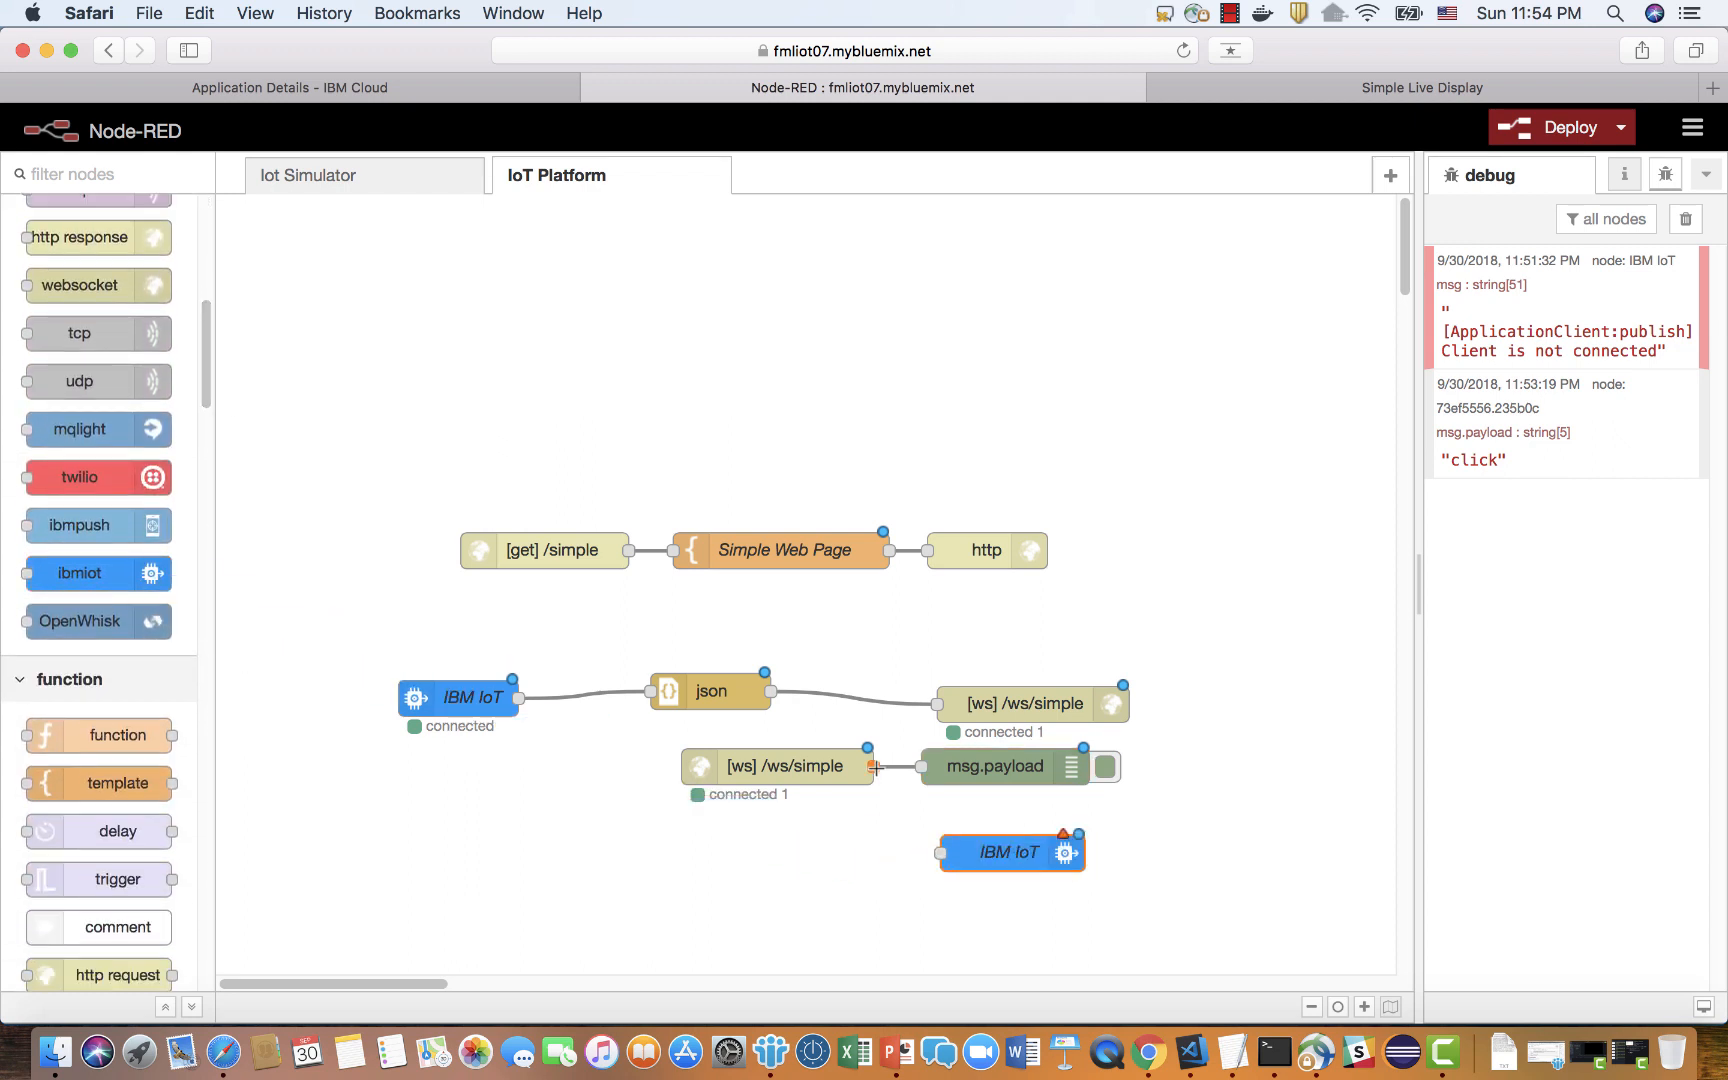
left_click_drag(875, 767, 940, 852)
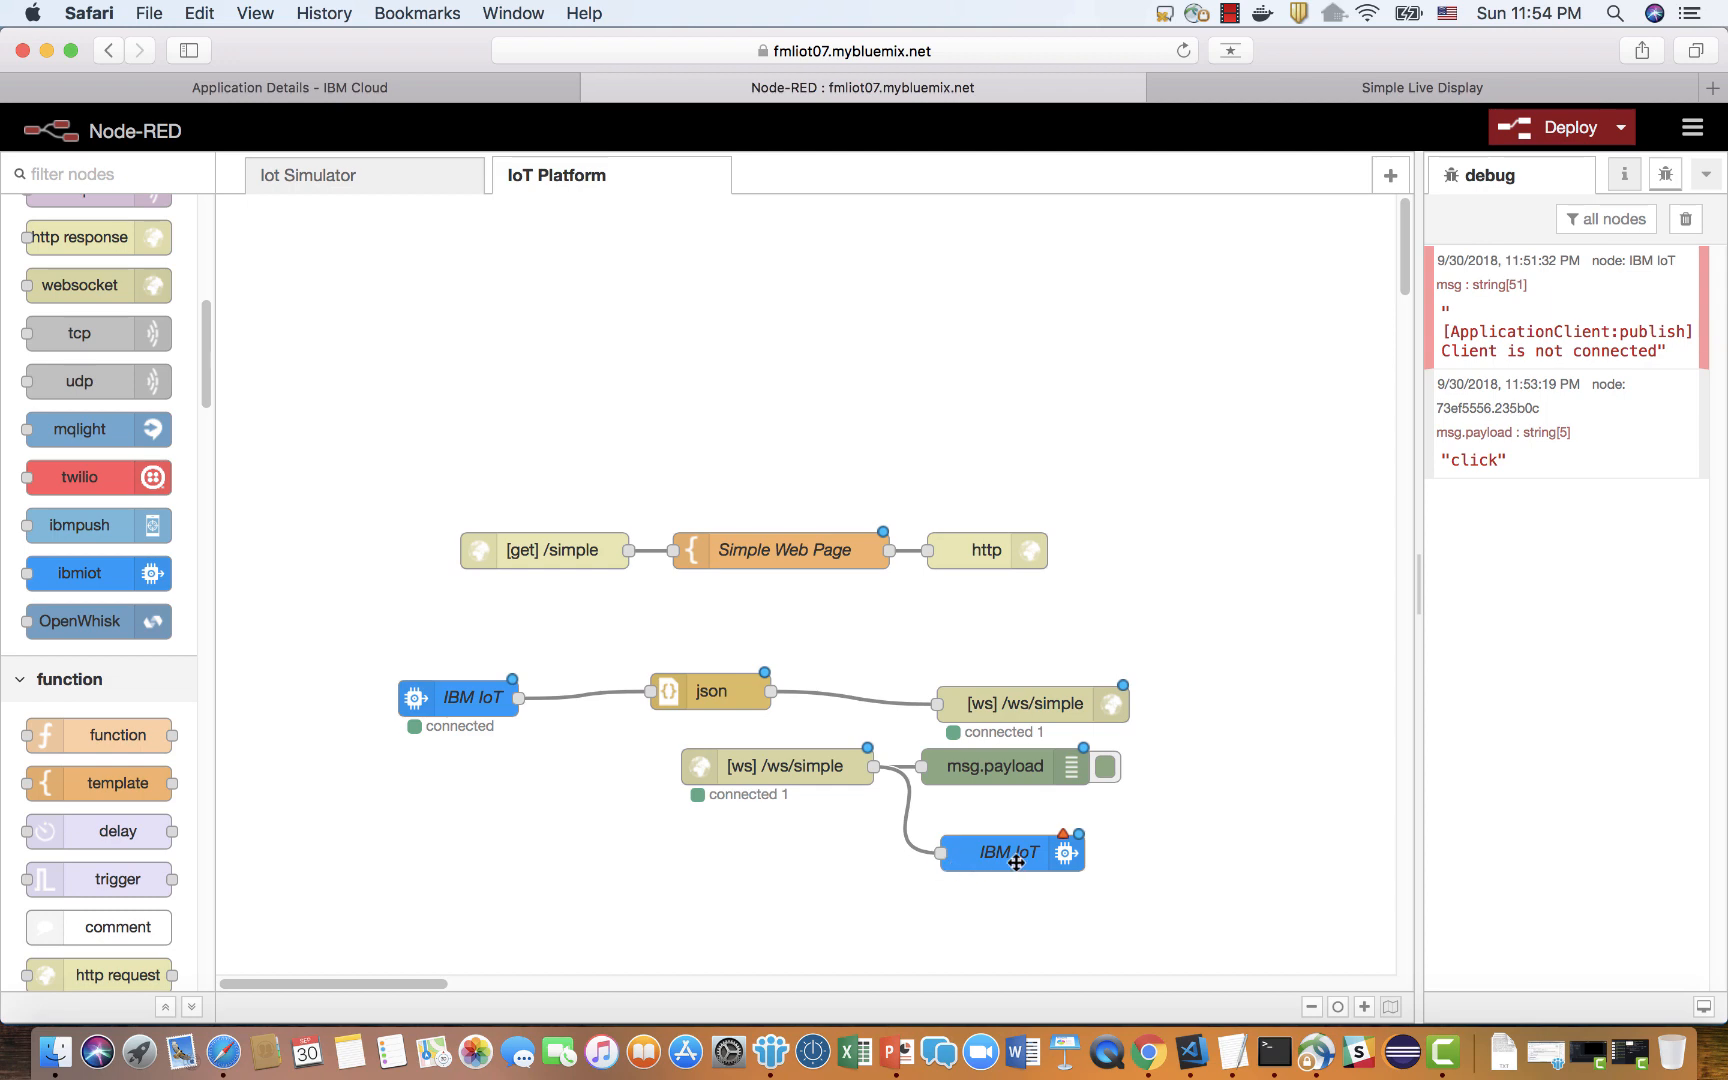
Set the new IBM IoT output node's authentication to Bluemix Service and switch to the Iot Simulator flow.
double_click(1016, 862)
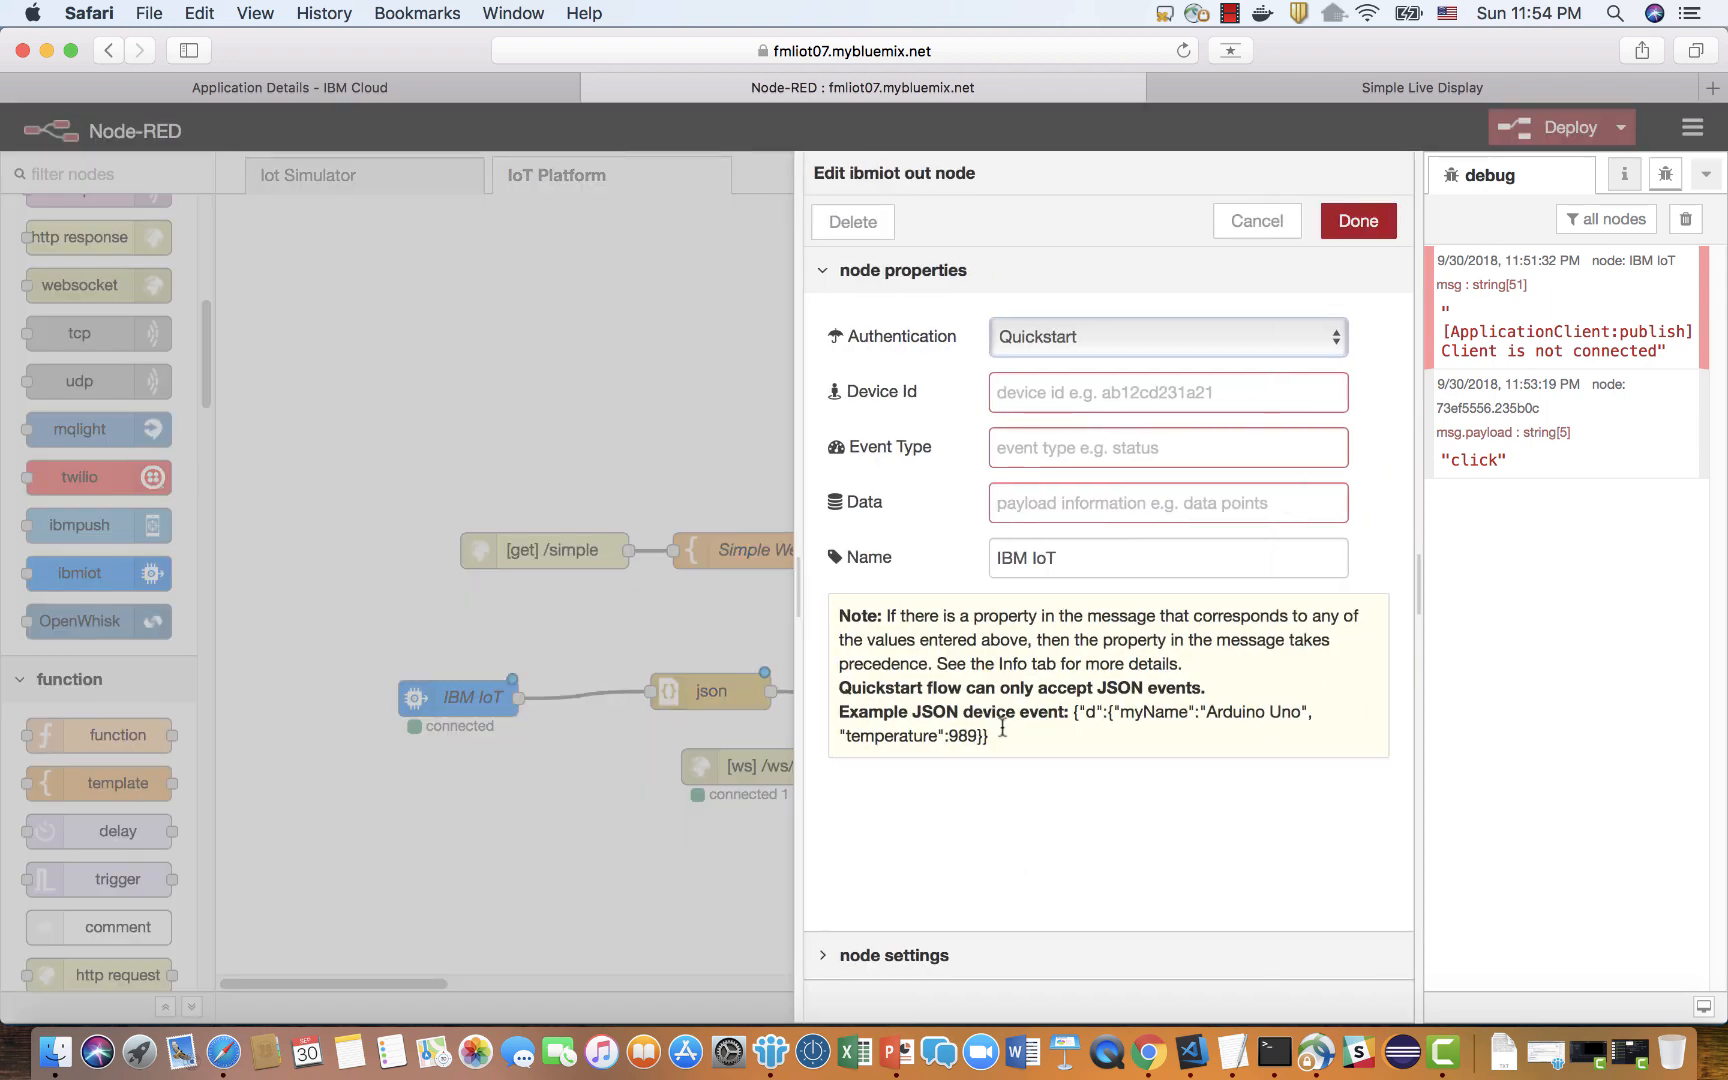
left_click(1340, 348)
left_click(1074, 370)
left_click(1207, 344)
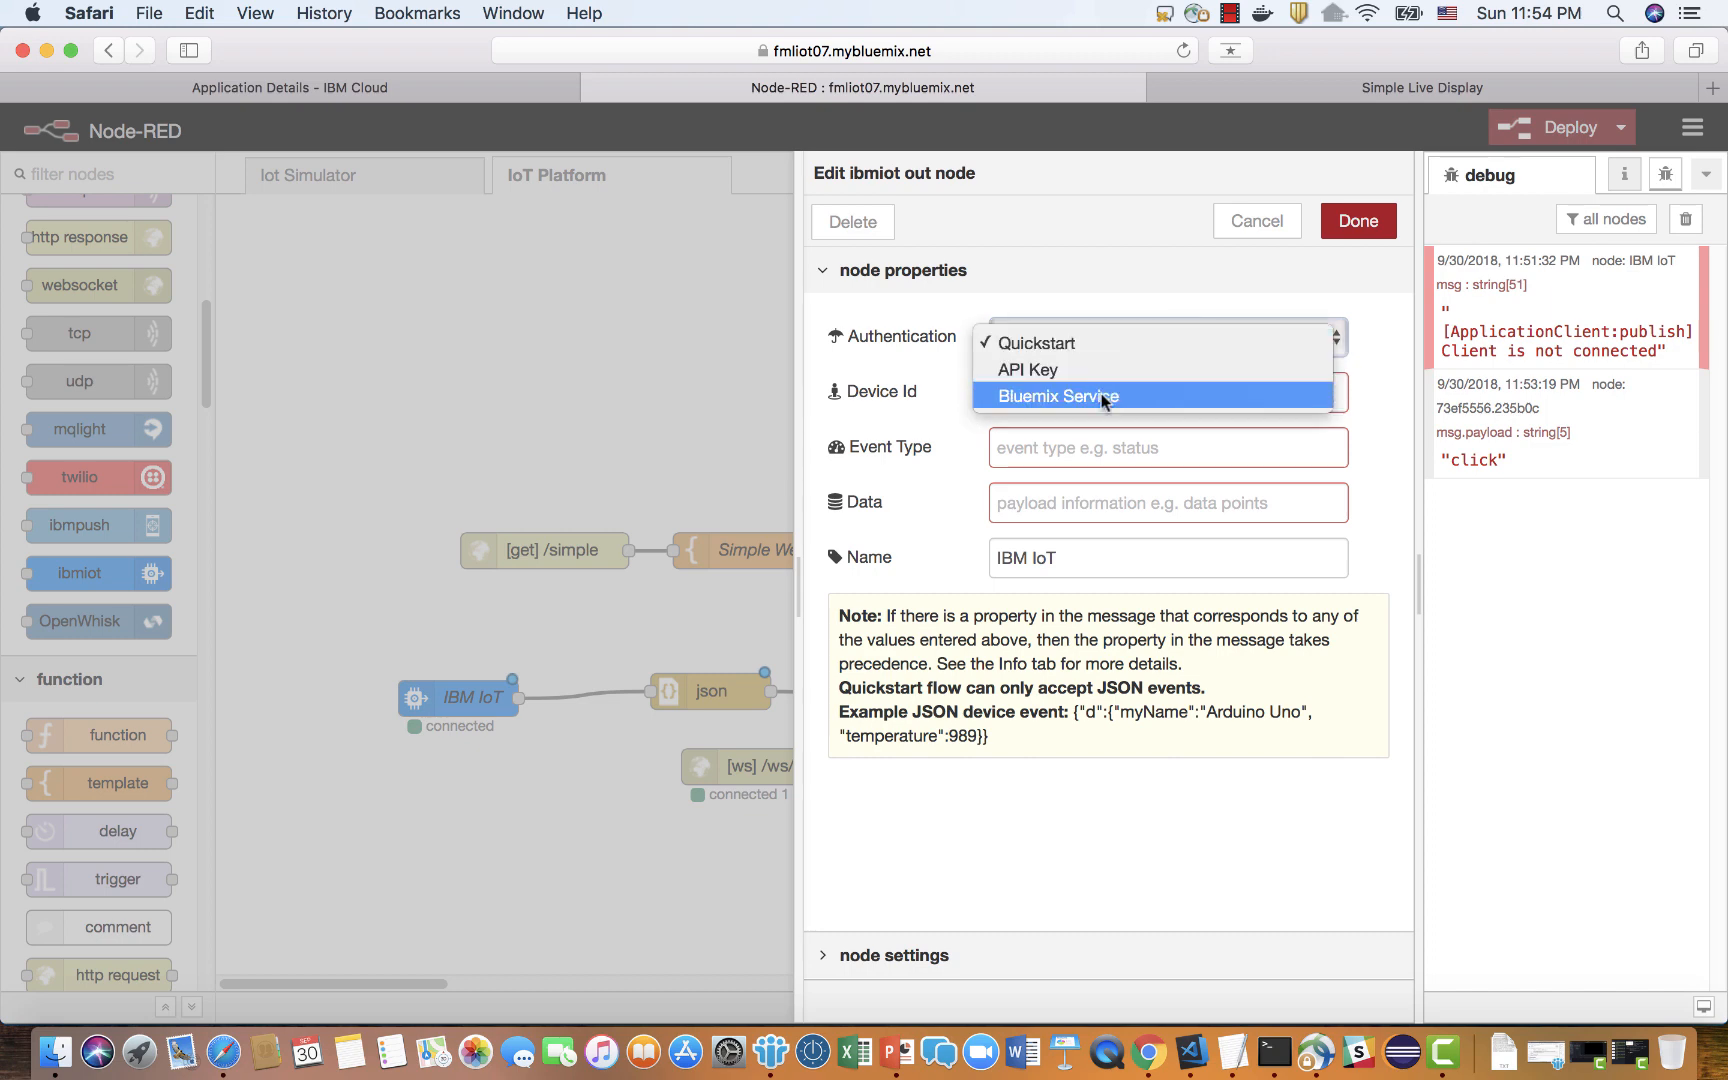
left_click(1100, 398)
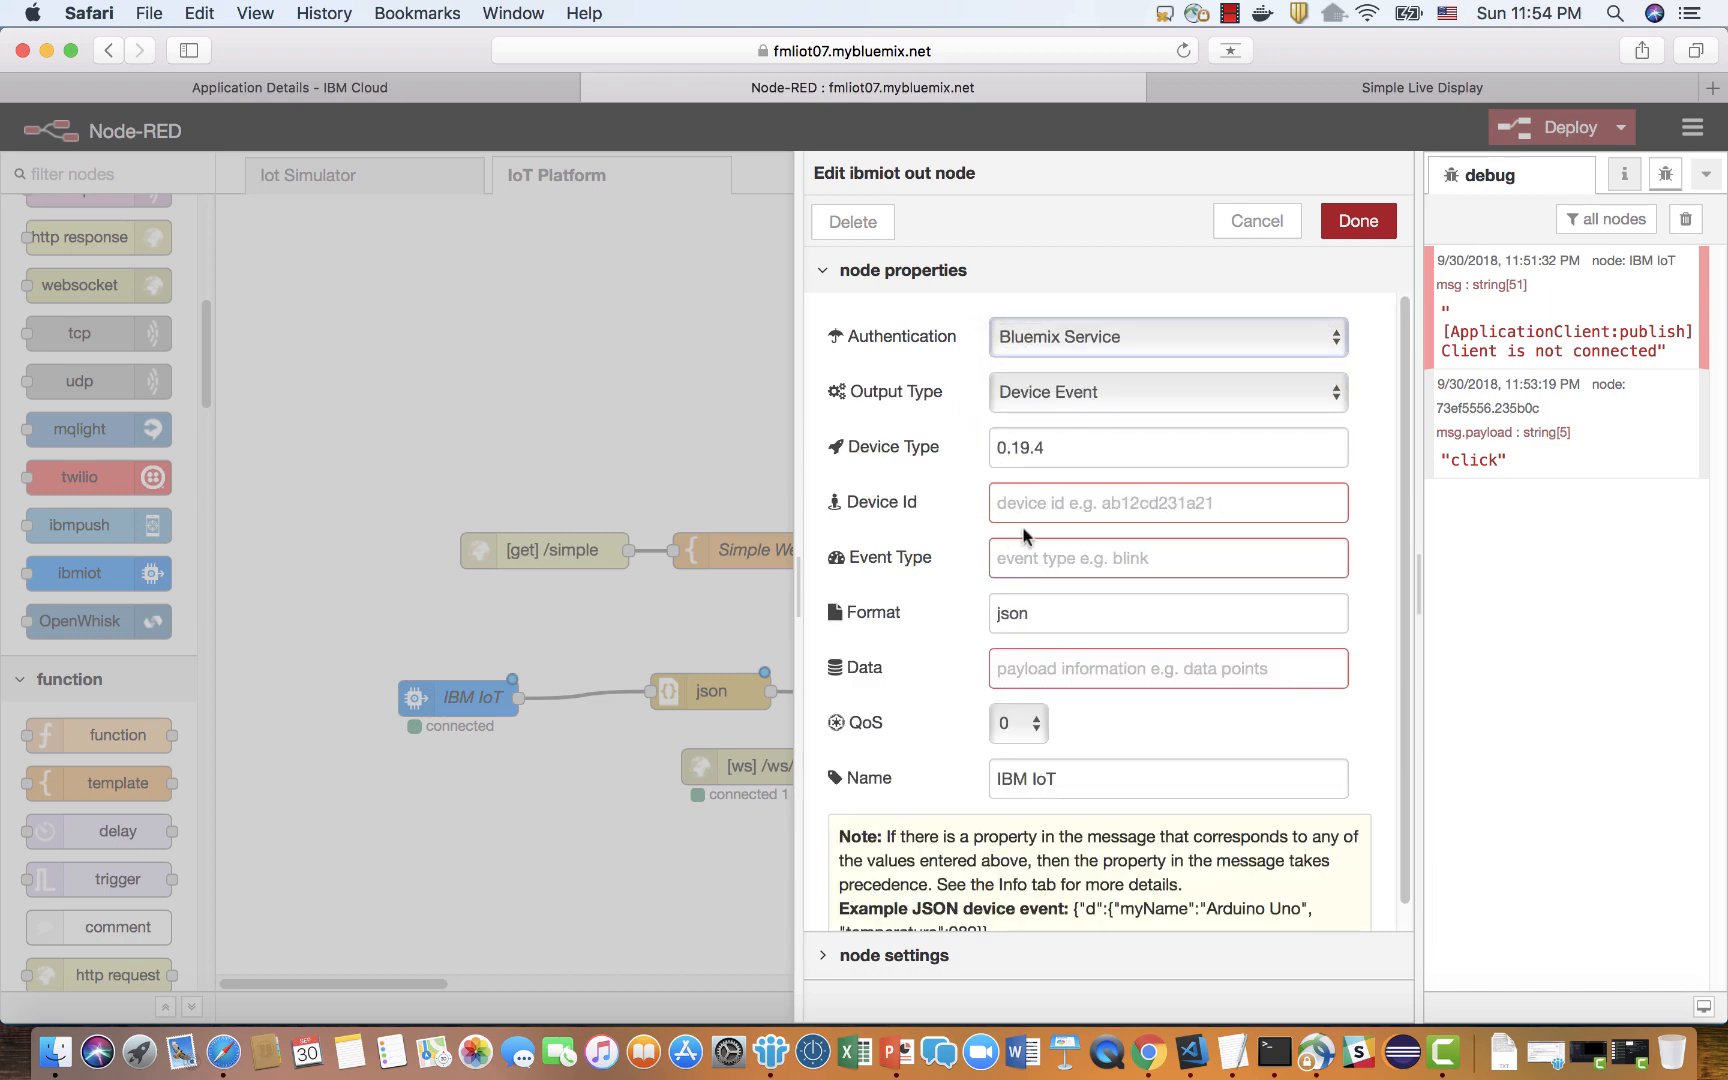
left_click(342, 387)
left_click(375, 175)
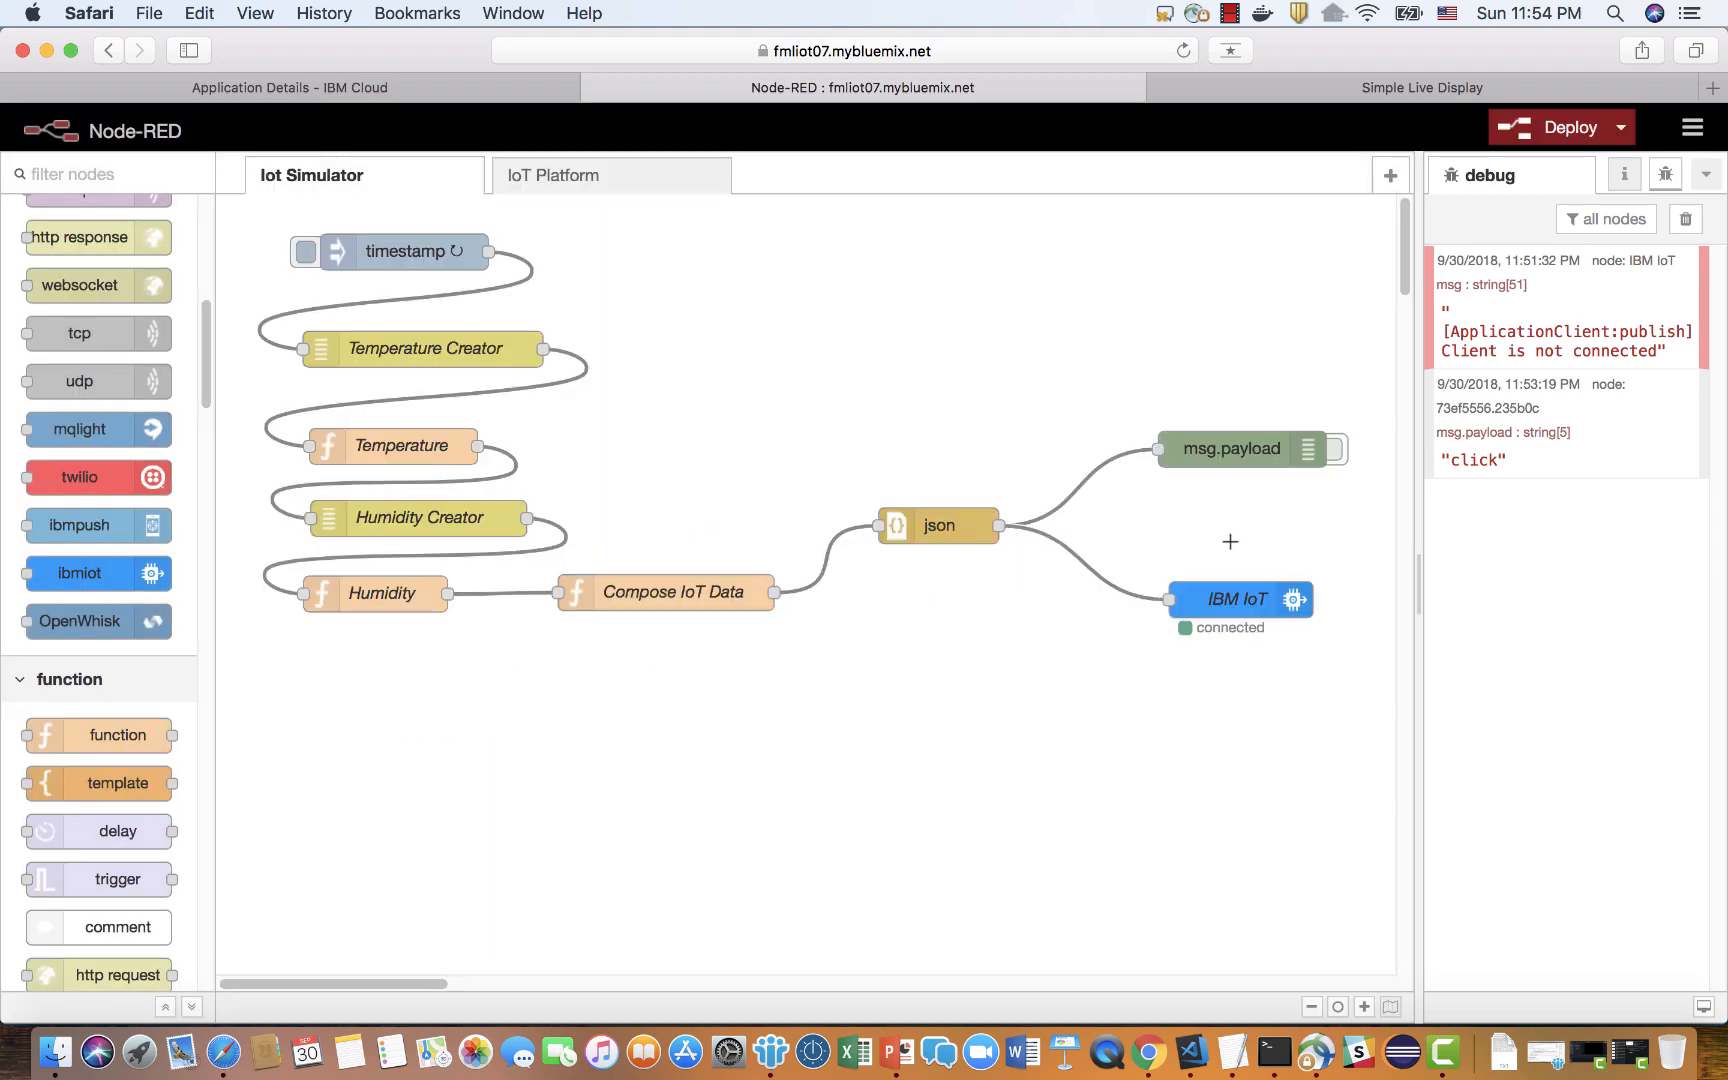
Copy the device ID fmldevice03 from the Iot Simulator flow's IBM IoT output node into the IoT Platform flow's IBM IoT output node.
double_click(1238, 604)
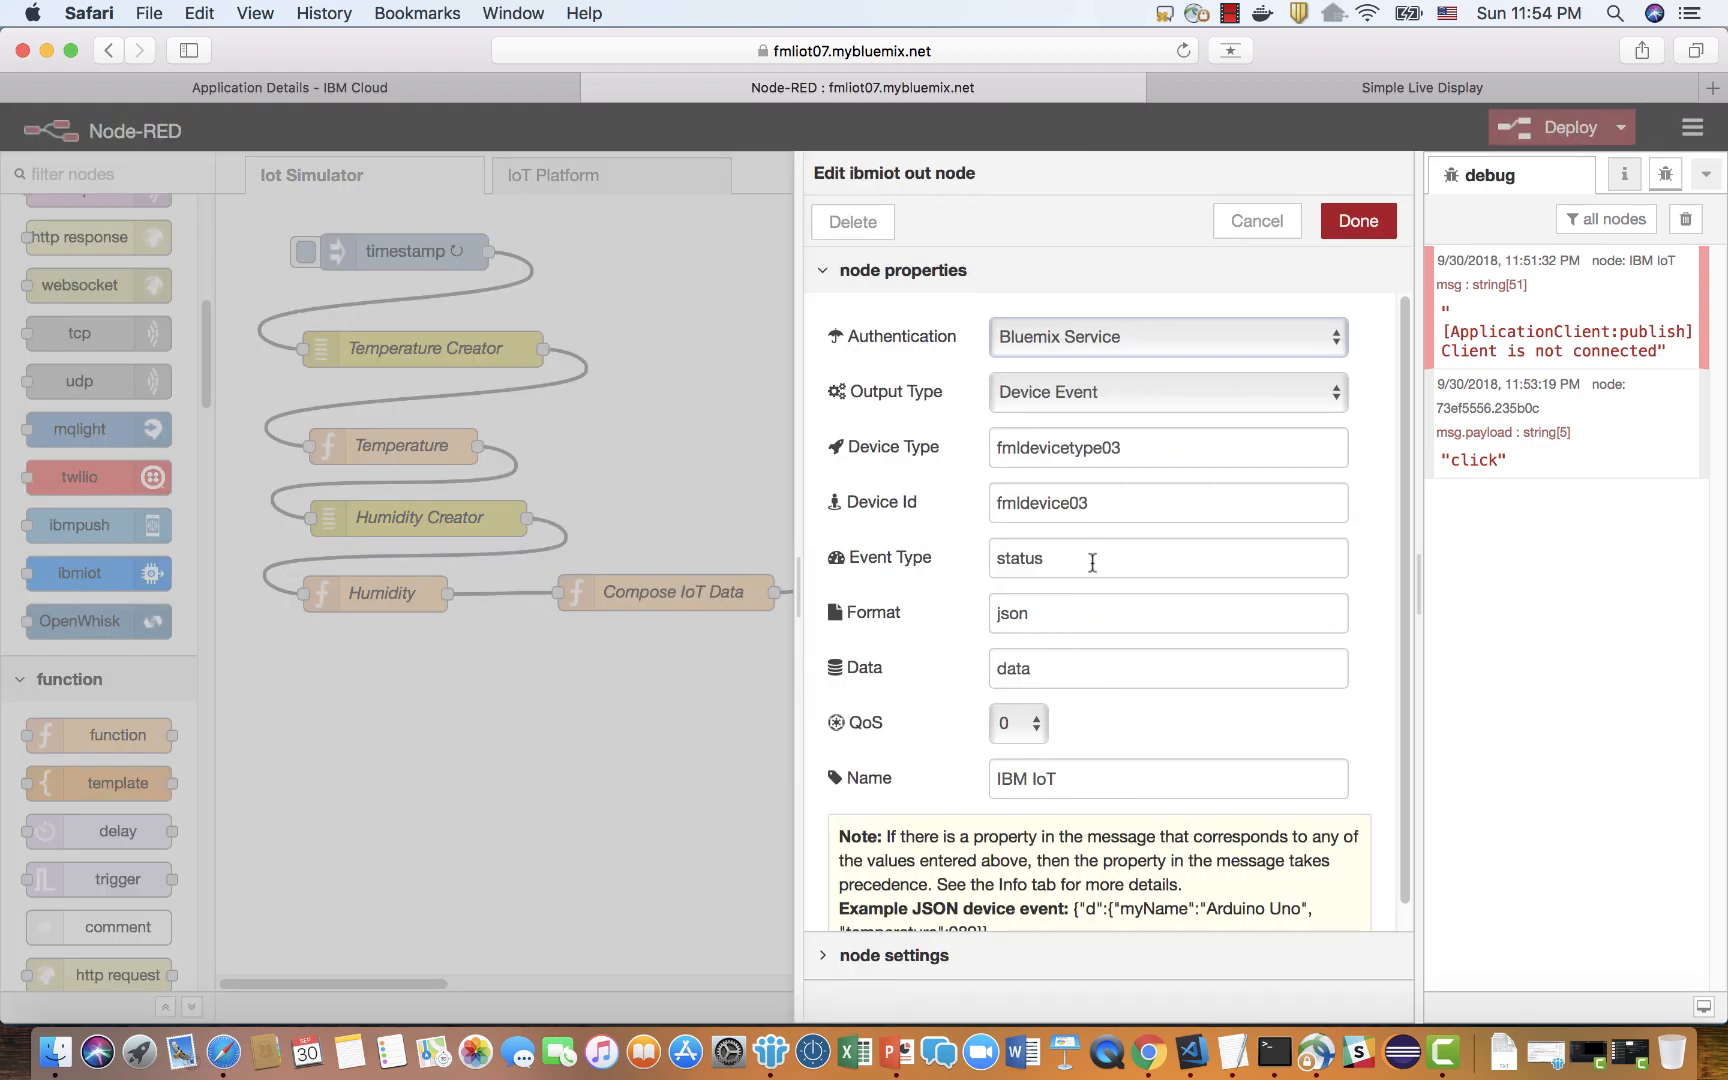
double_click(1061, 507)
key("cmd+c")
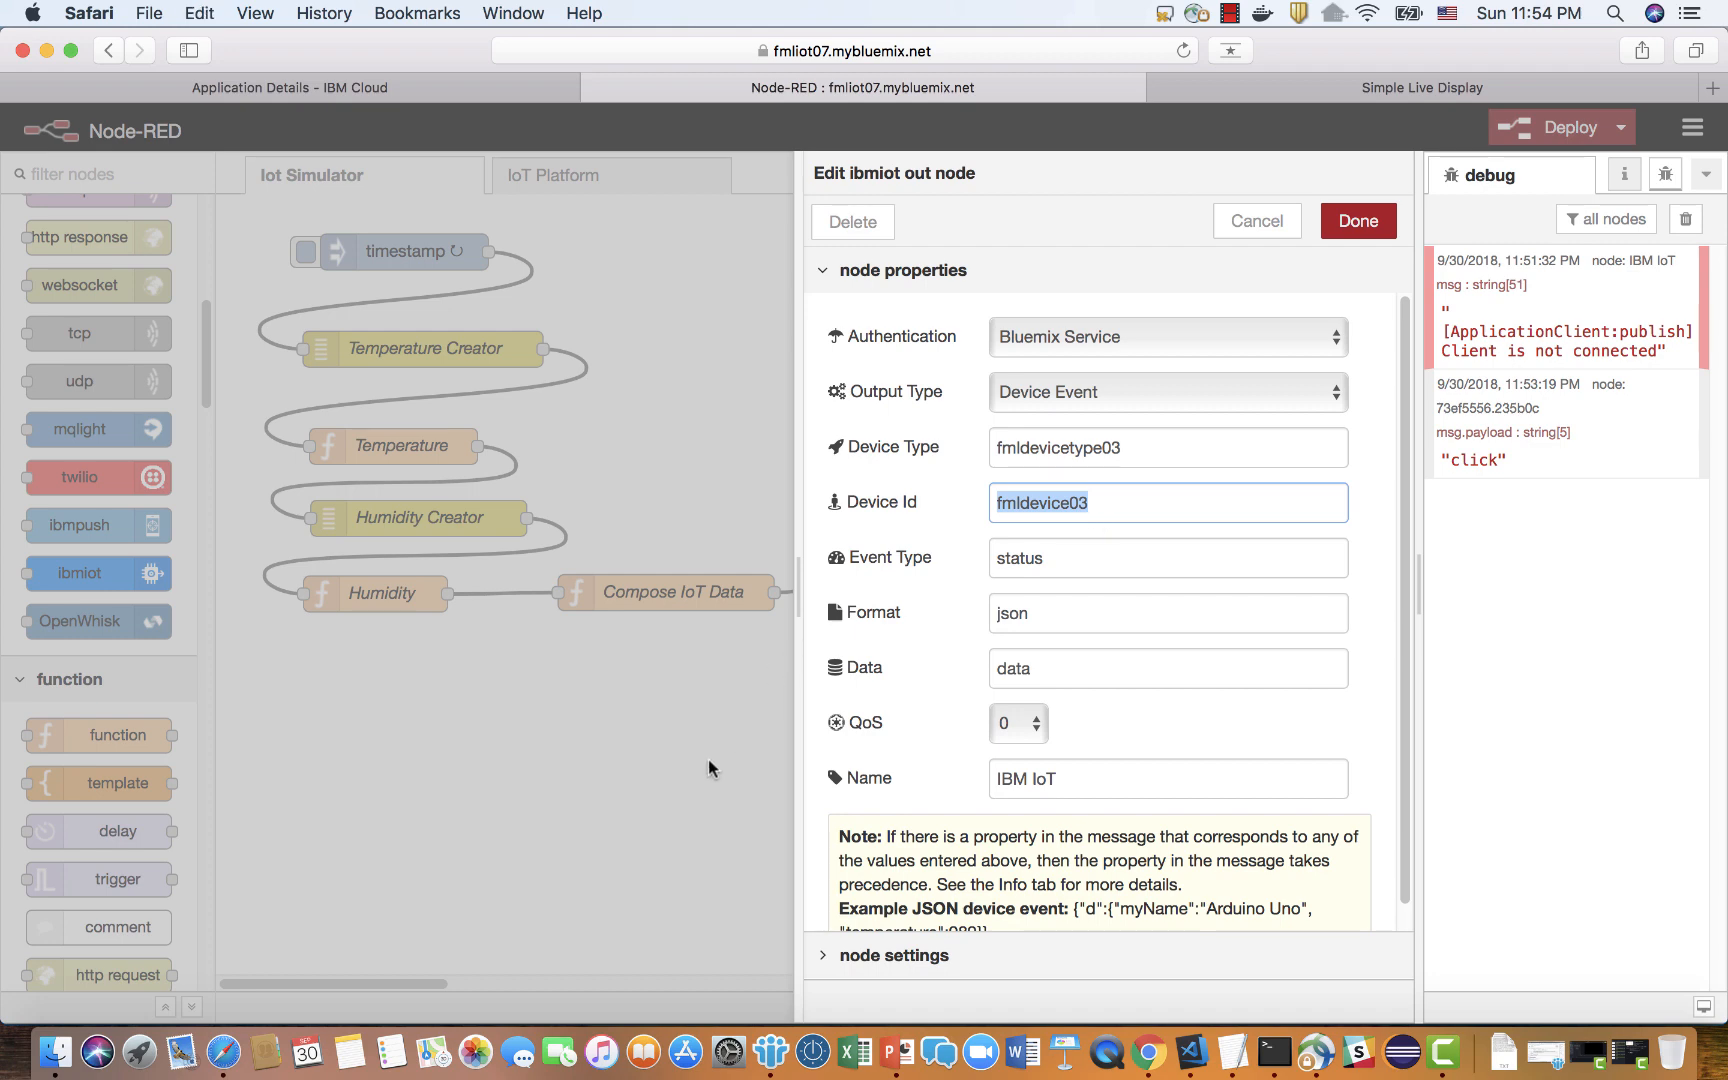
key("Escape")
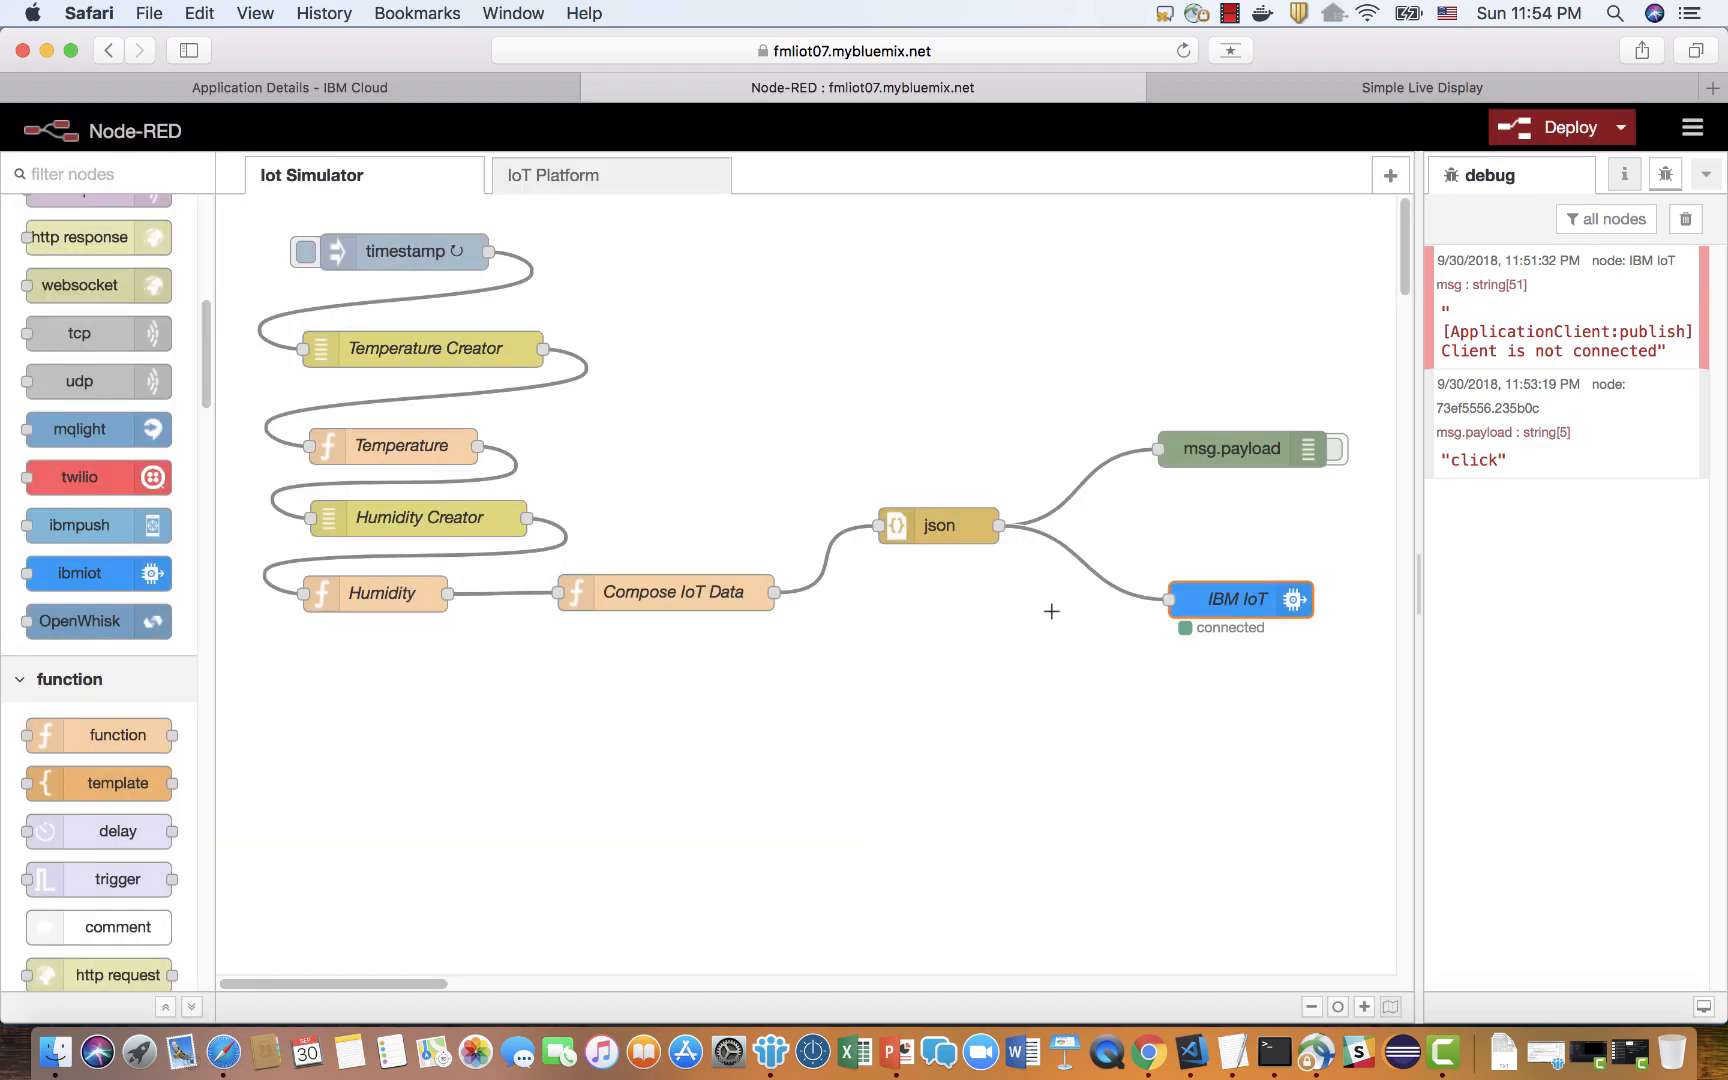
left_click(665, 198)
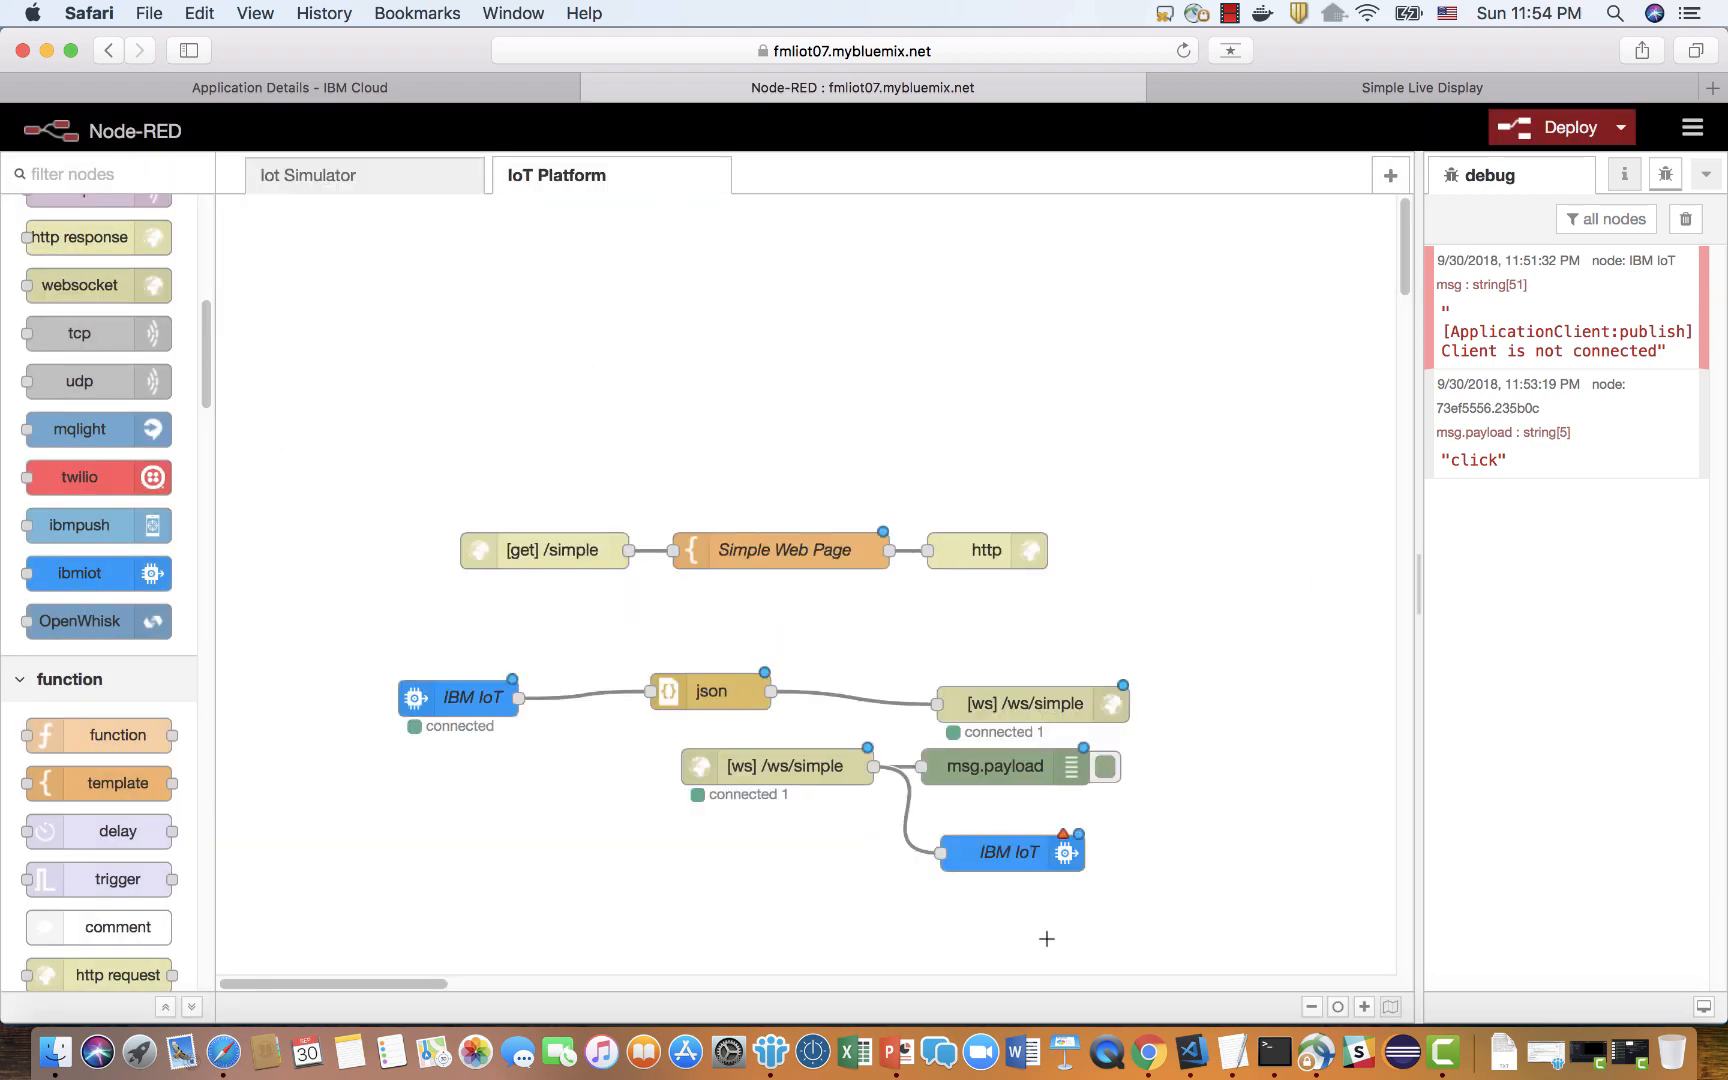
double_click(1010, 849)
left_click(1035, 512)
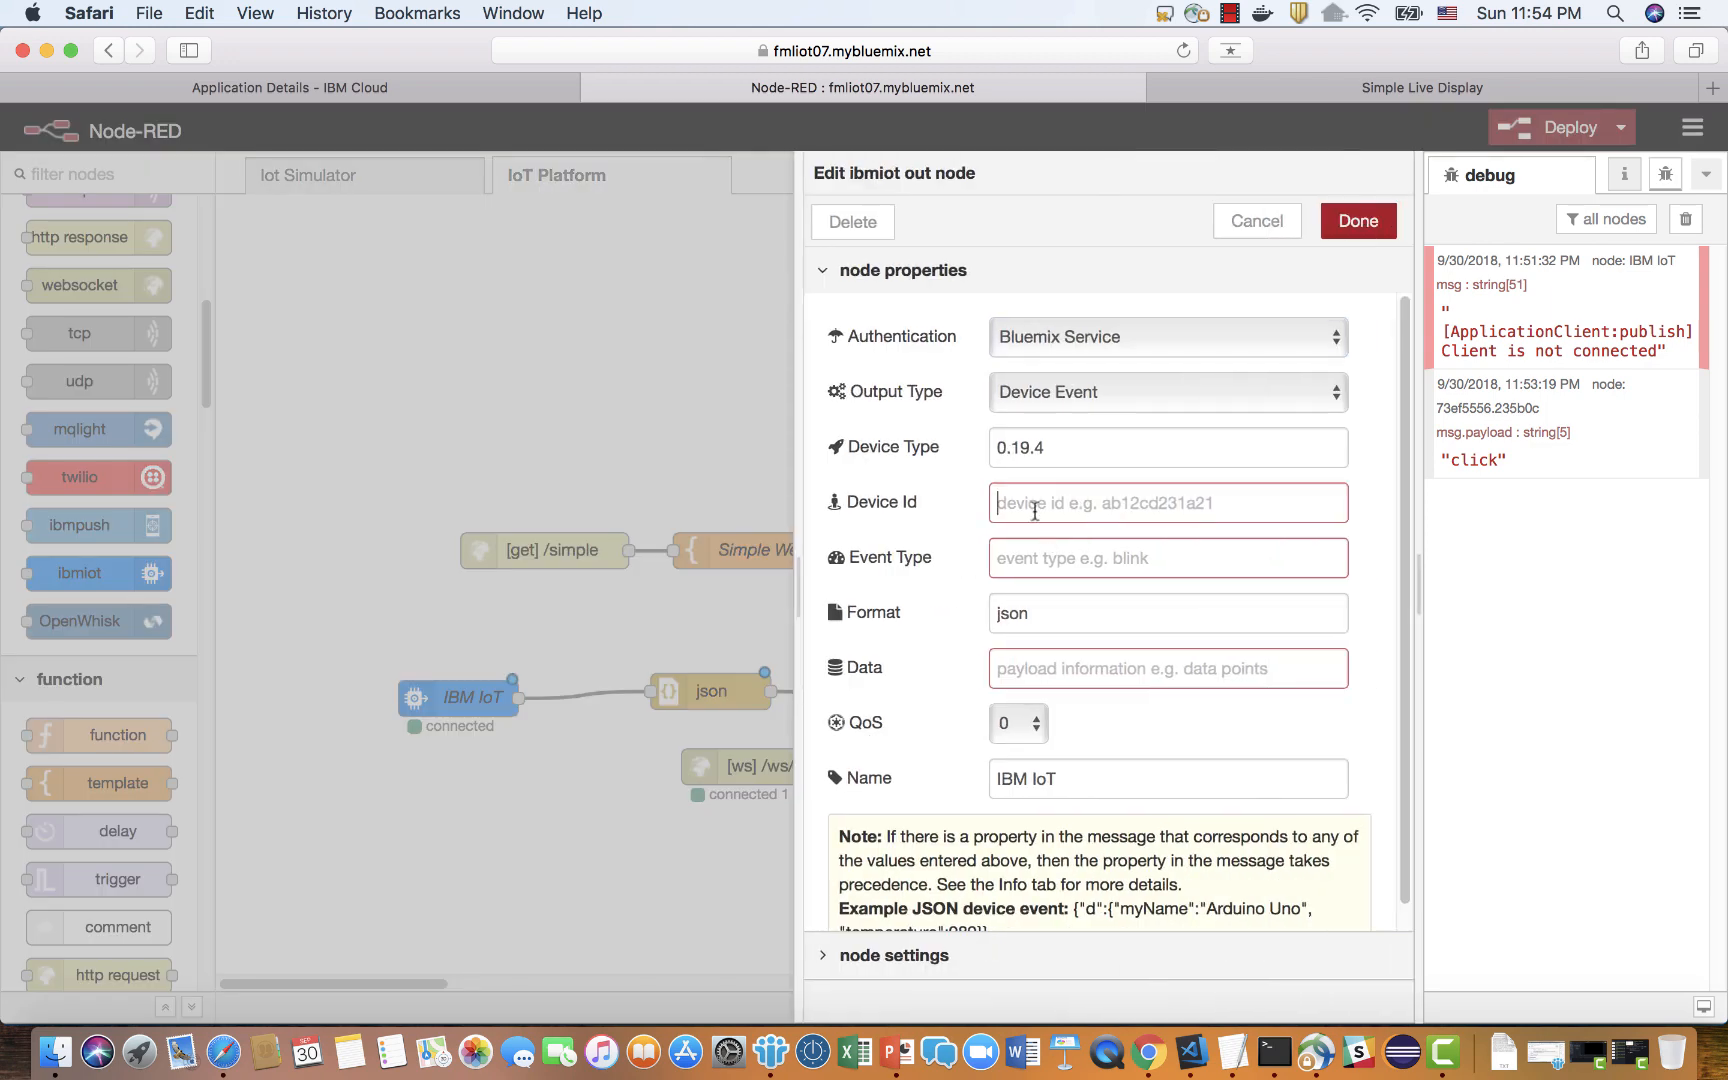
key("cmd+v")
Set the IBM IoT output node's device type to fmldevicetype03.
mouse_move(1031, 447)
left_mouse_down()
mouse_move(997, 447)
mouse_move(1048, 447)
left_mouse_up()
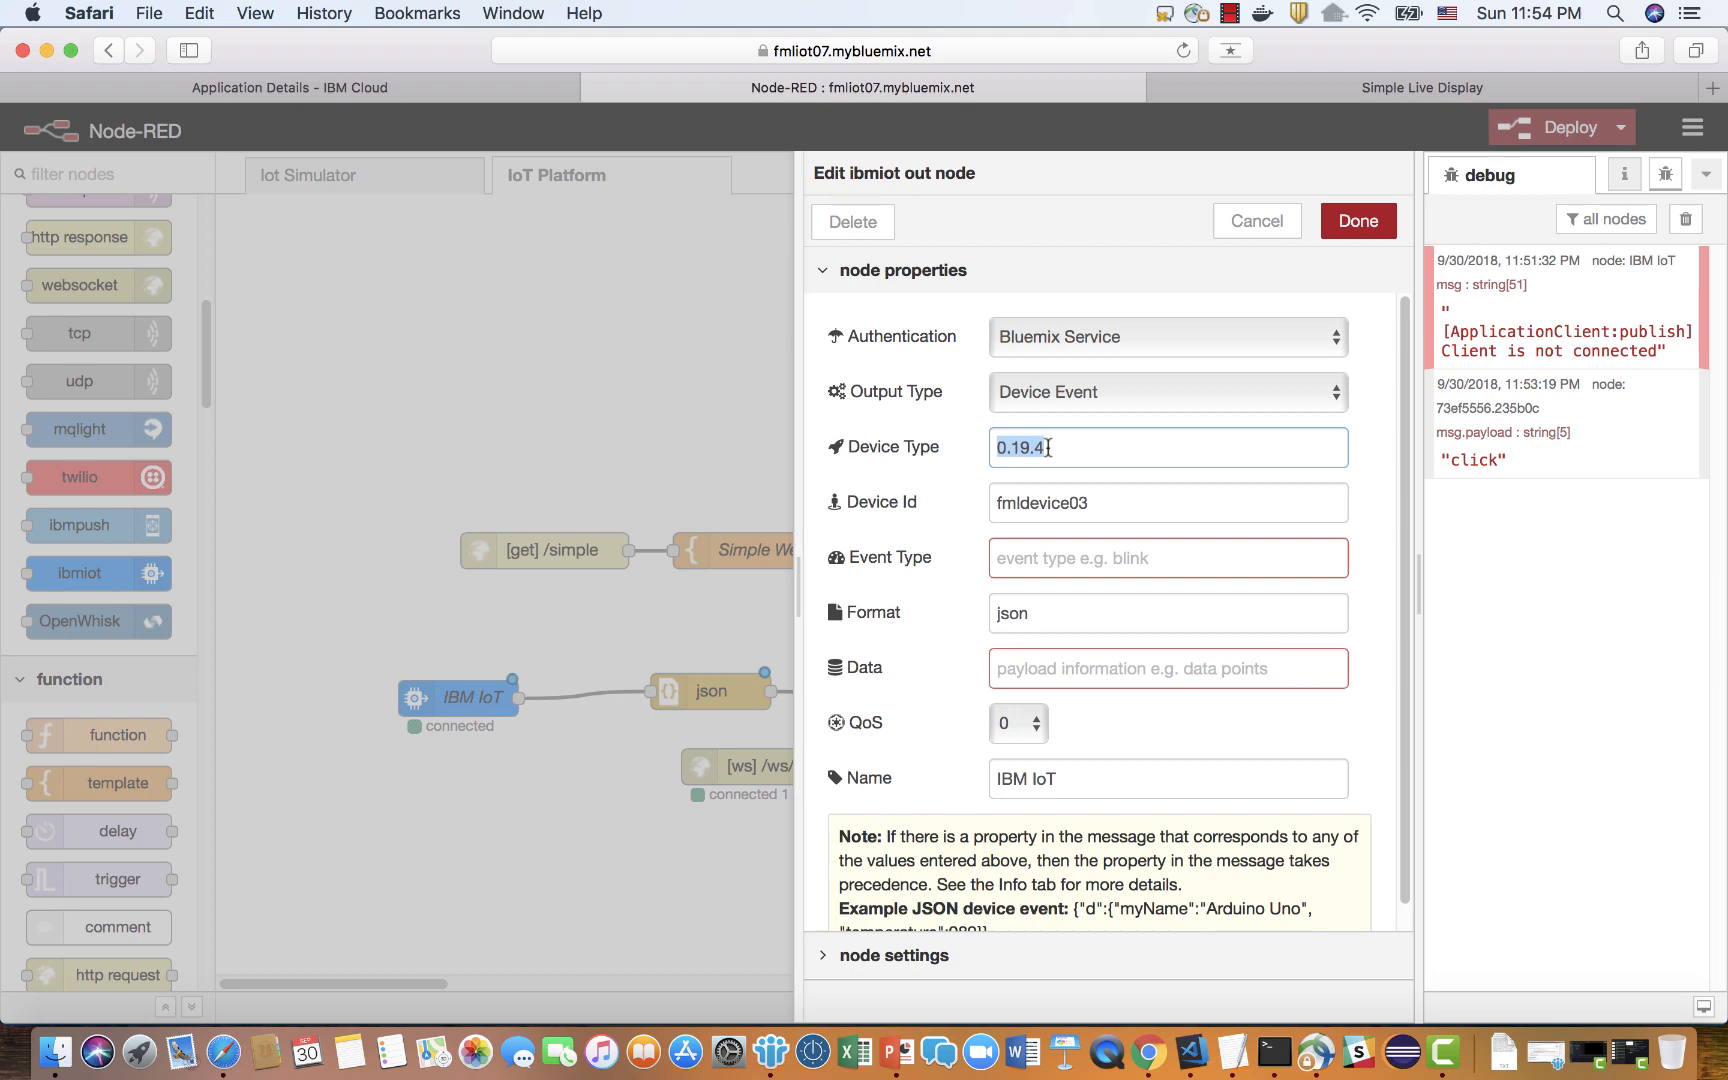
key("cmd+v")
type("type")
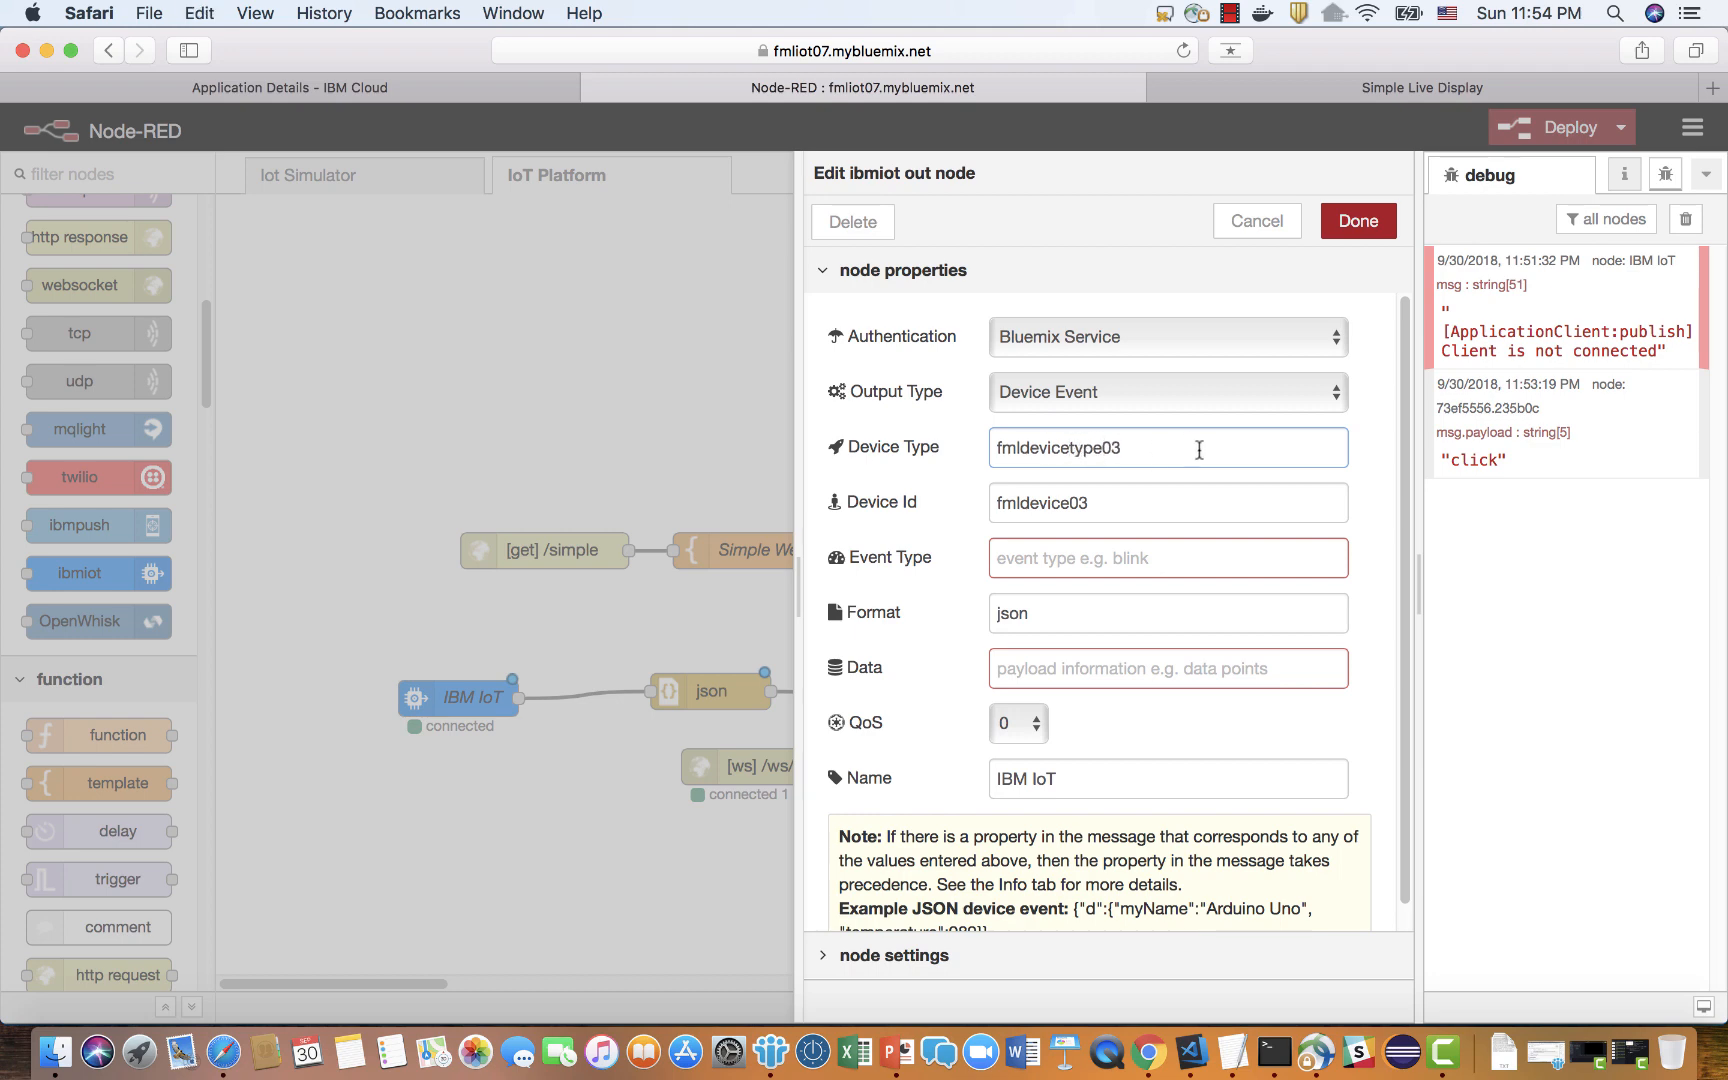
Set the output node's event type to command, its data to data and its format to string, and save the node.
left_click(1109, 562)
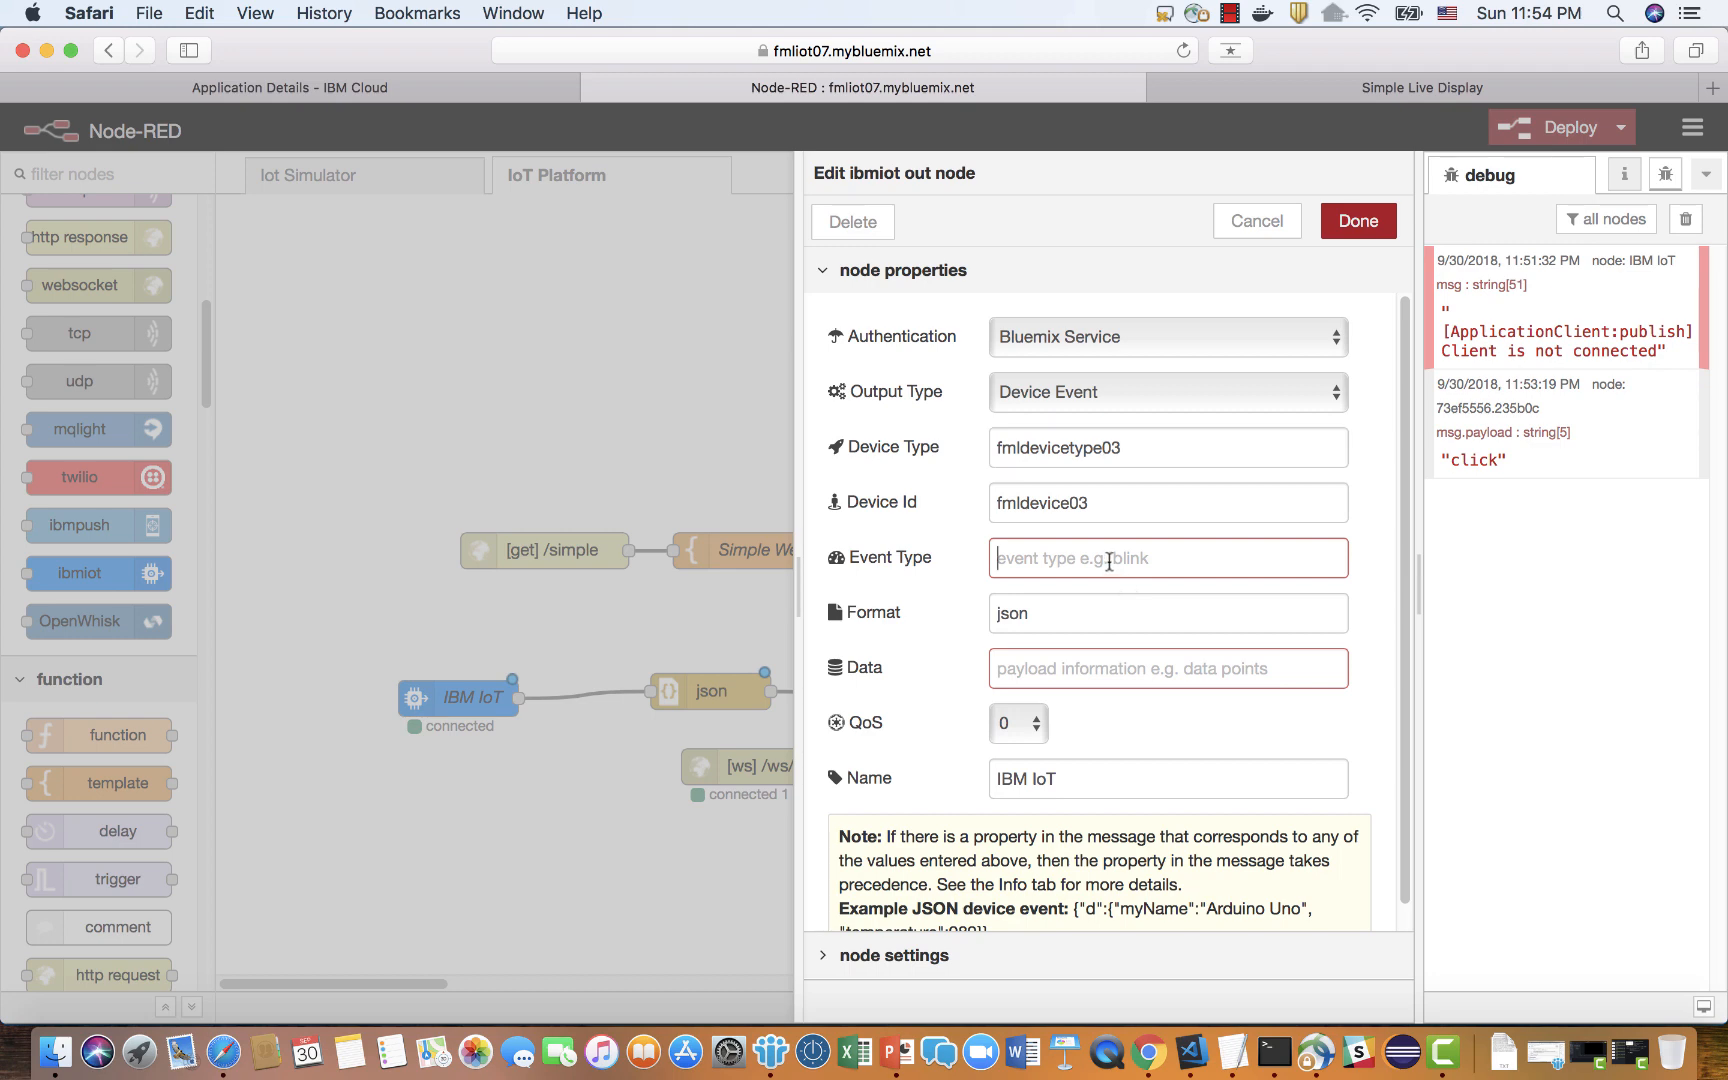
type("command")
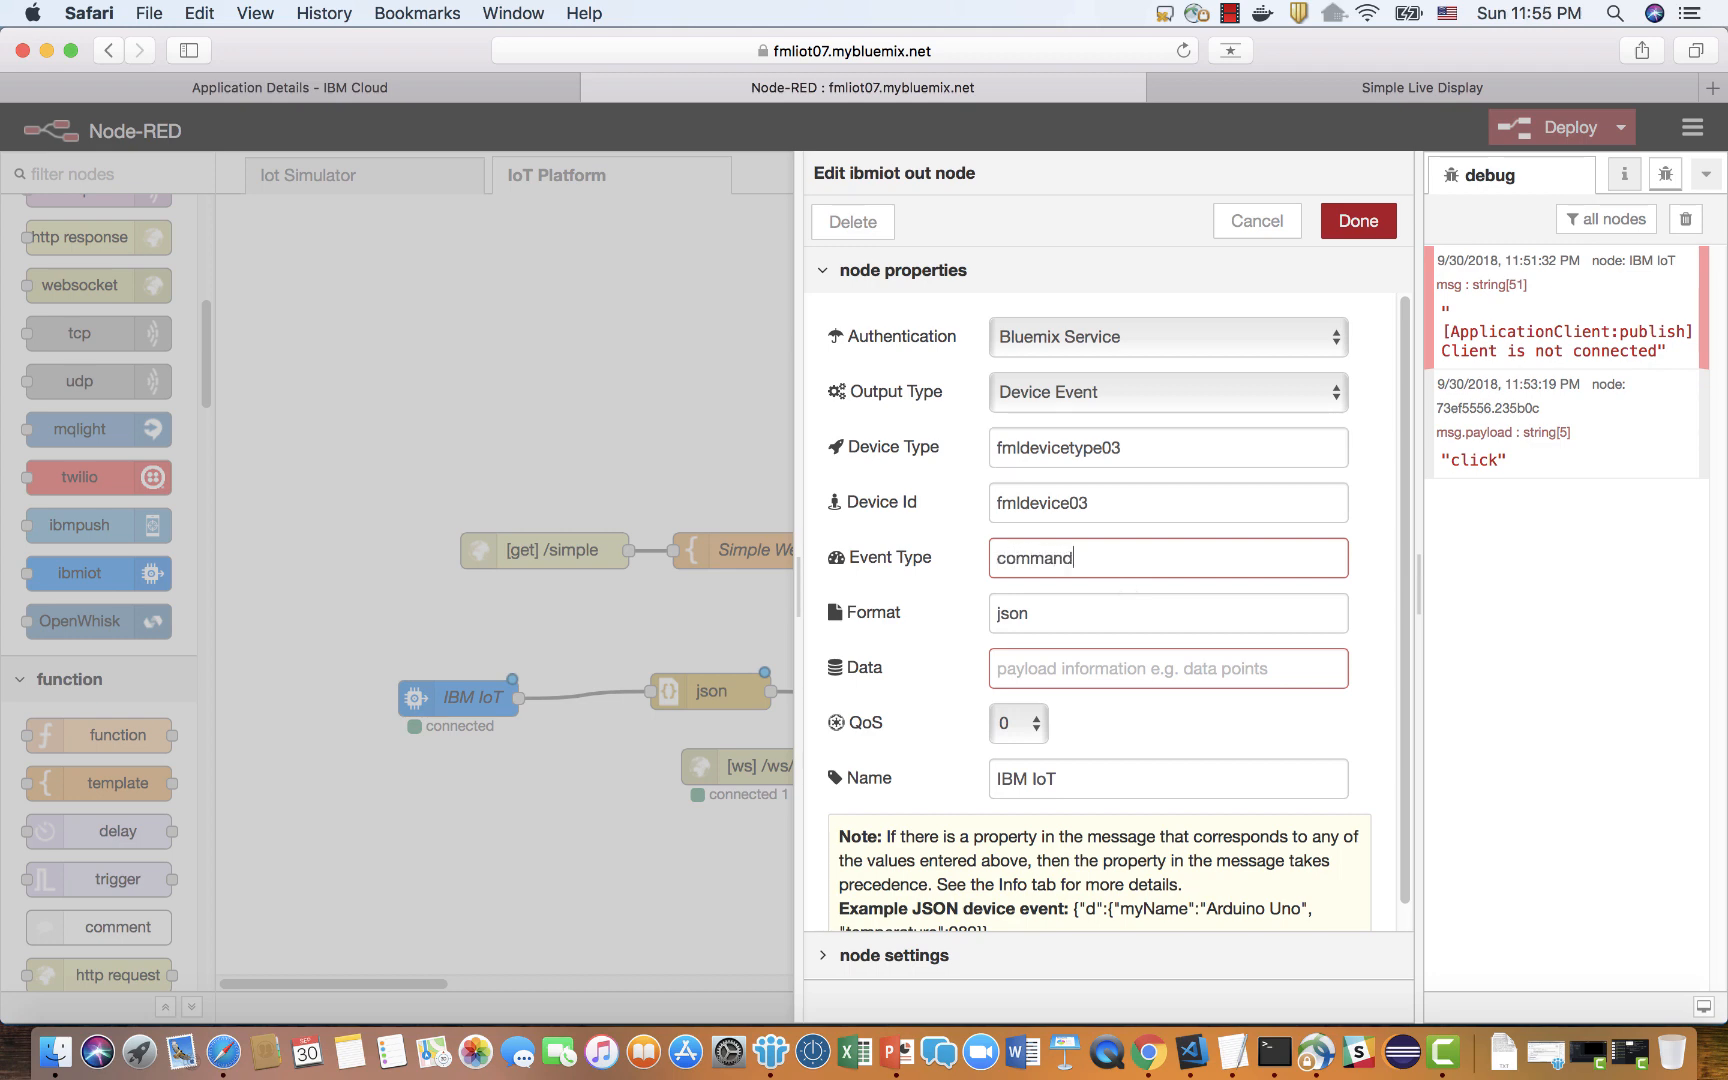
left_click(1032, 678)
type("data")
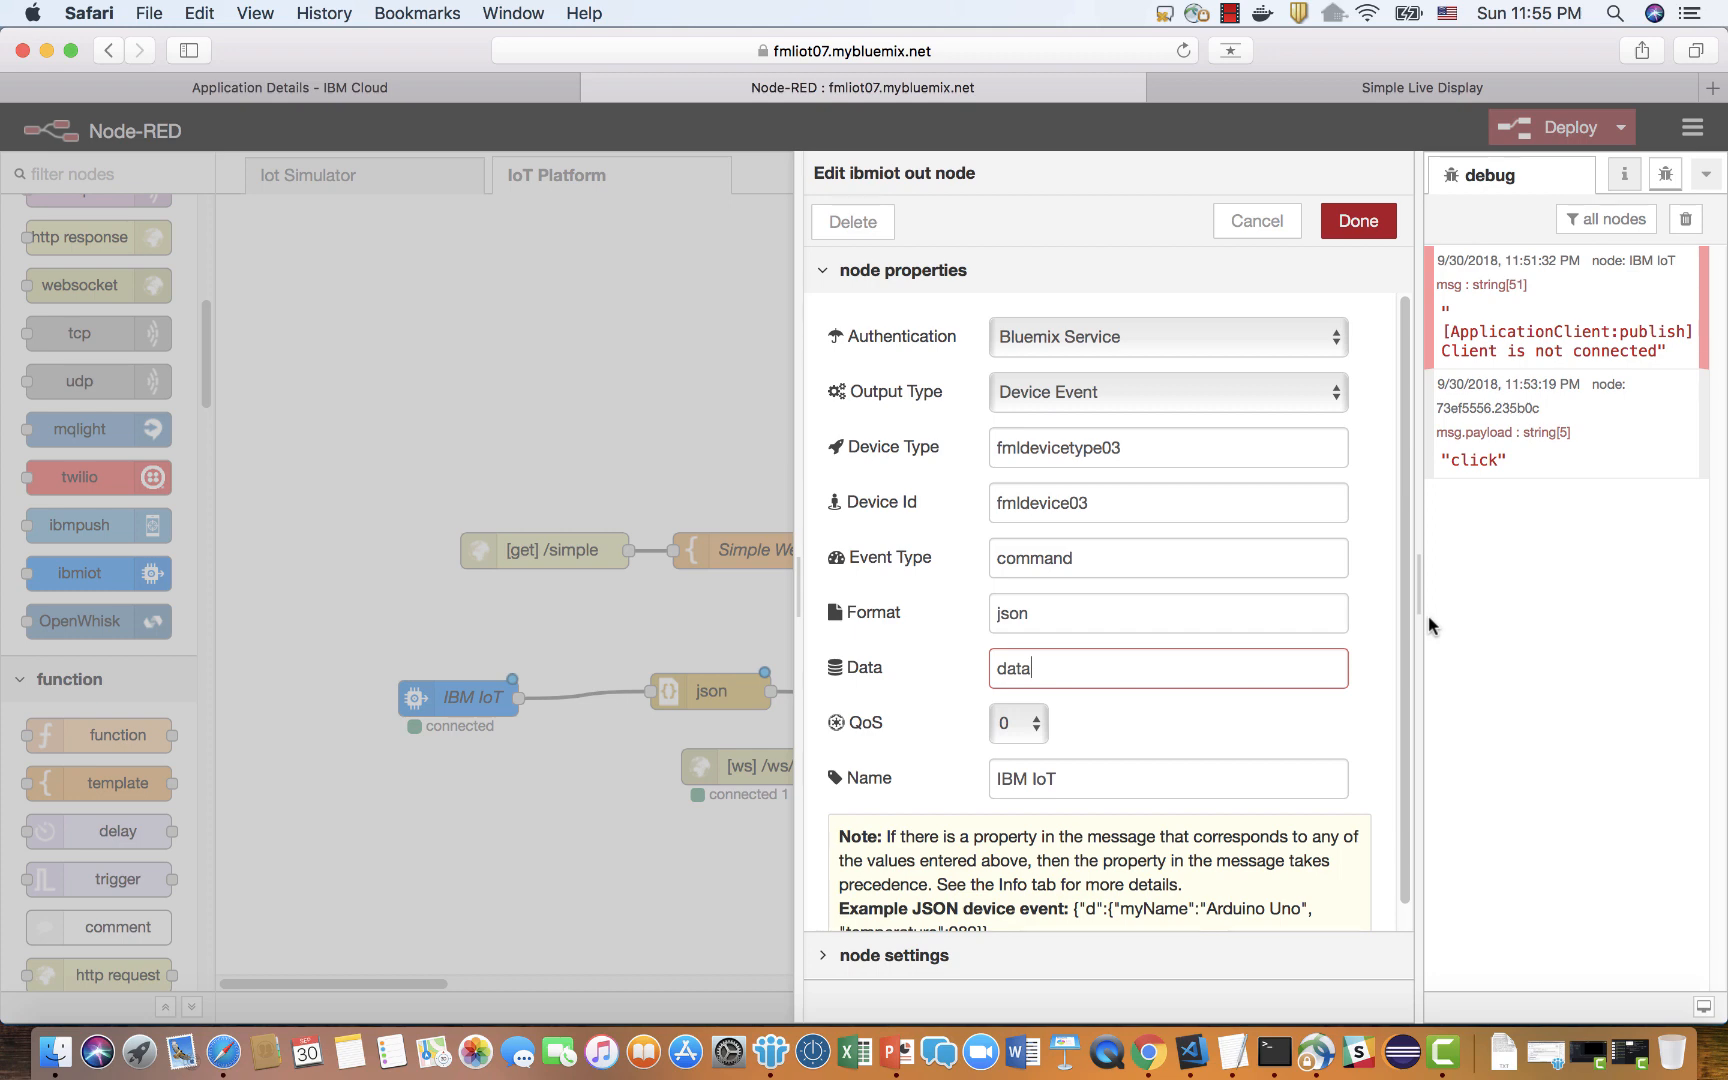
left_click(1080, 613)
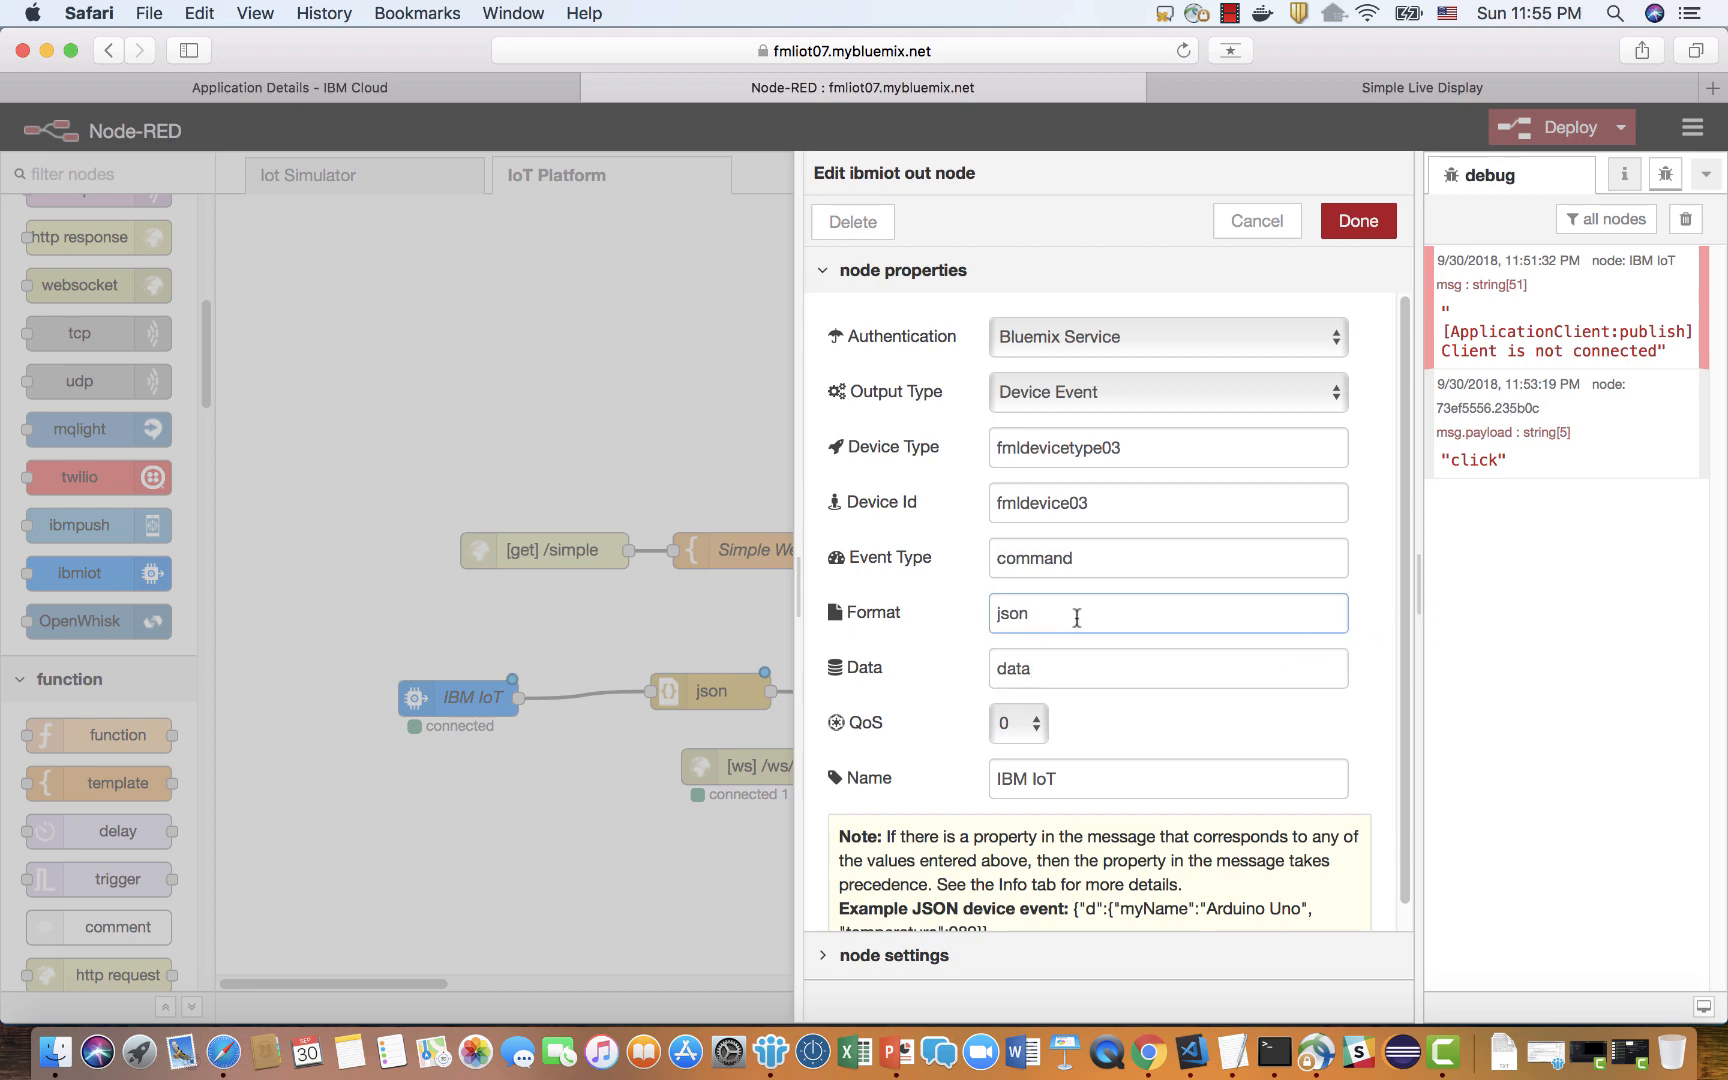
double_click(1066, 618)
type("string")
left_click(1356, 222)
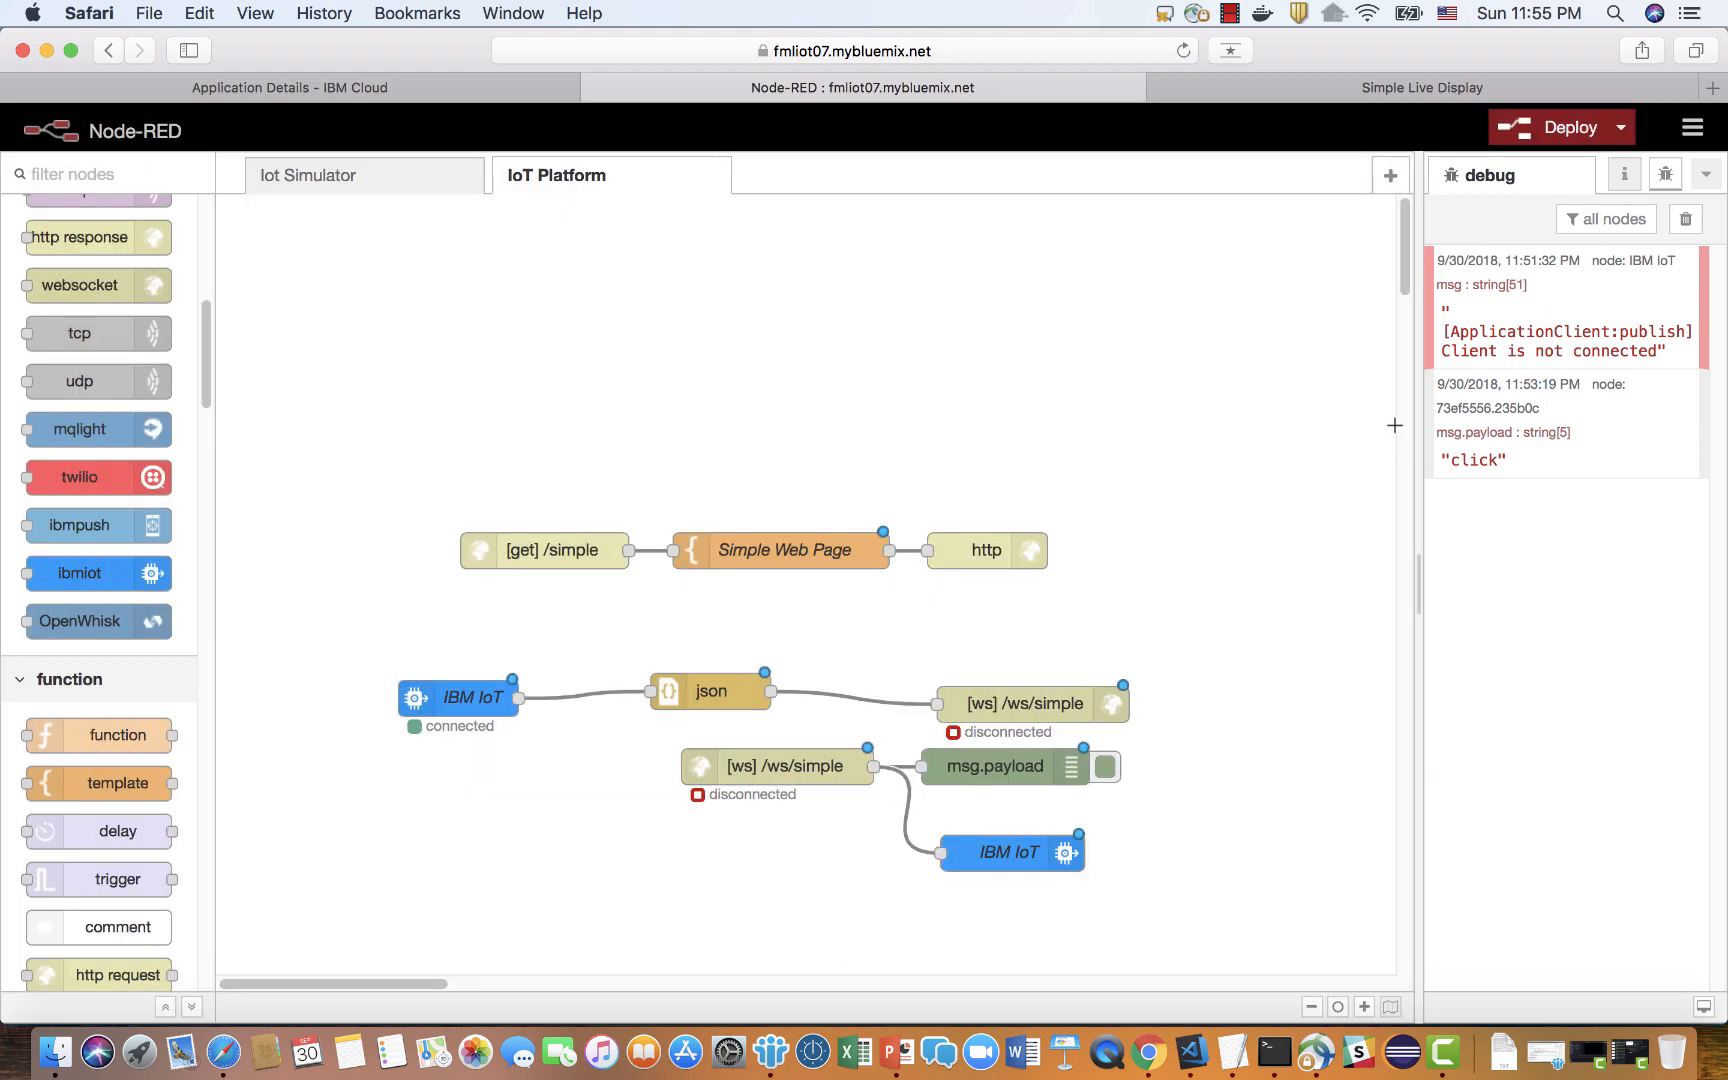
Deploy the flows and trigger the timestamp inject node in the Iot Simulator flow.
left_click(1562, 128)
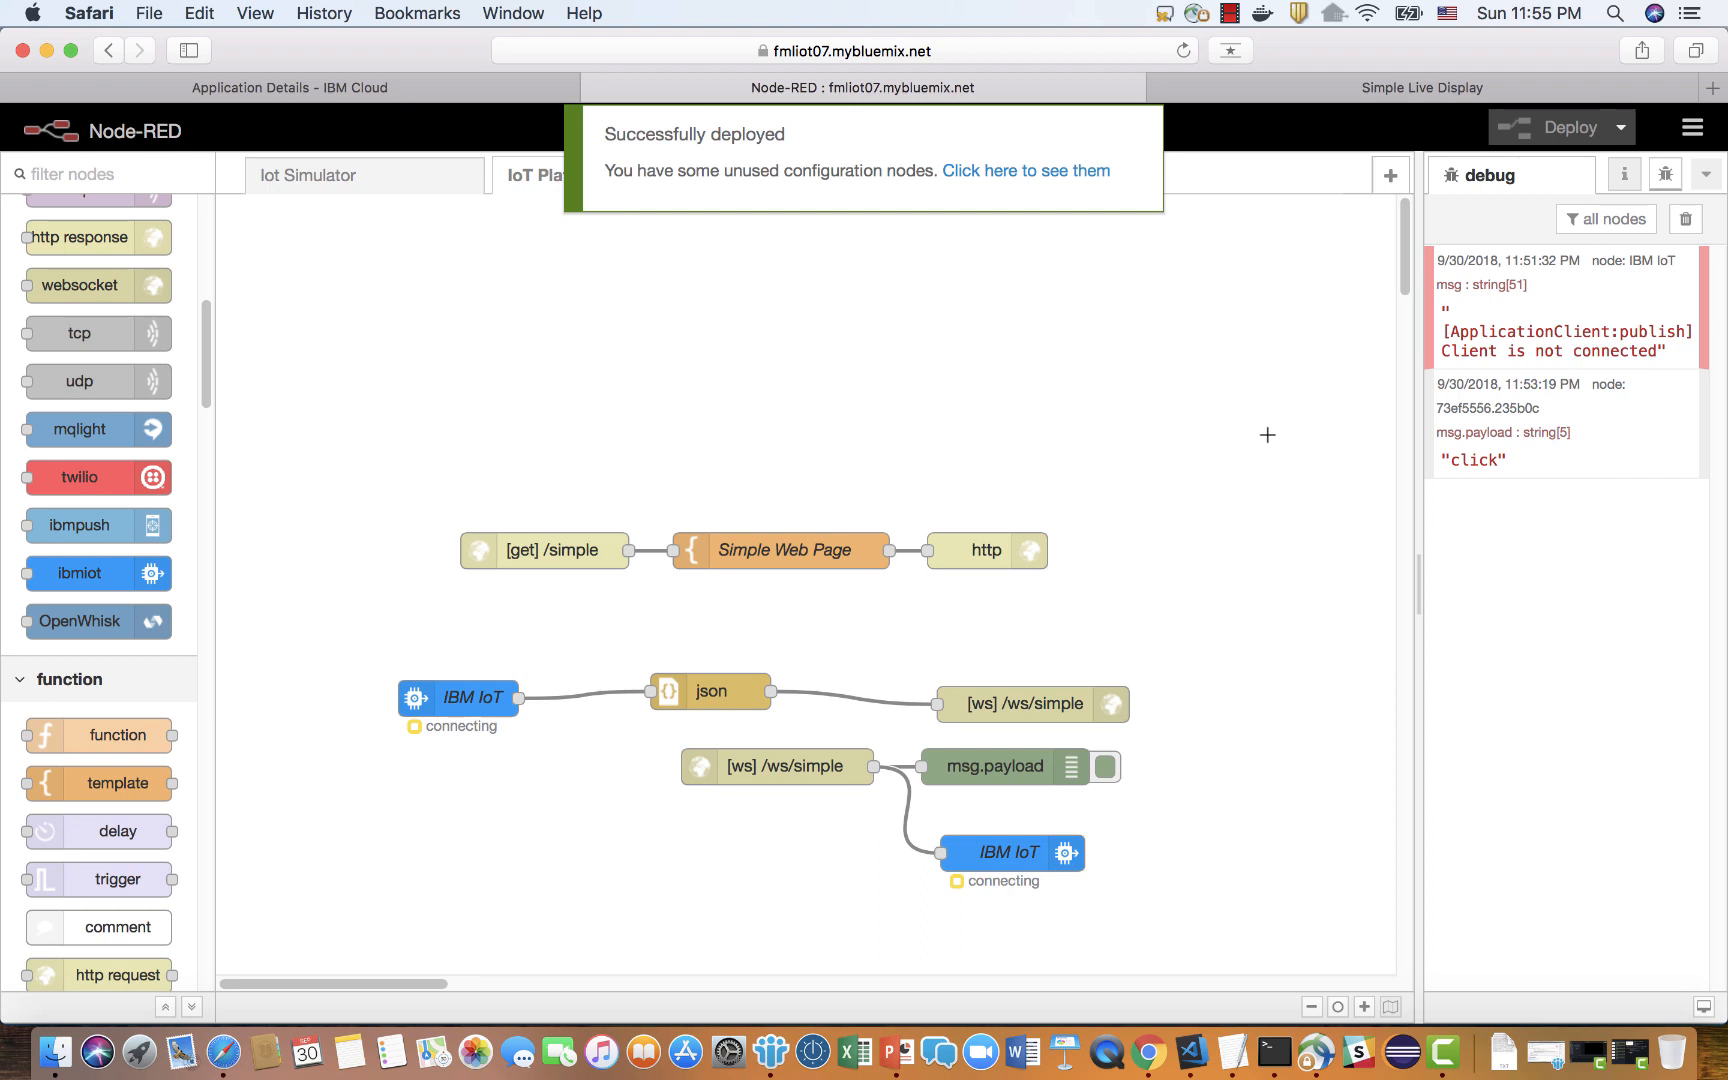
left_click(410, 185)
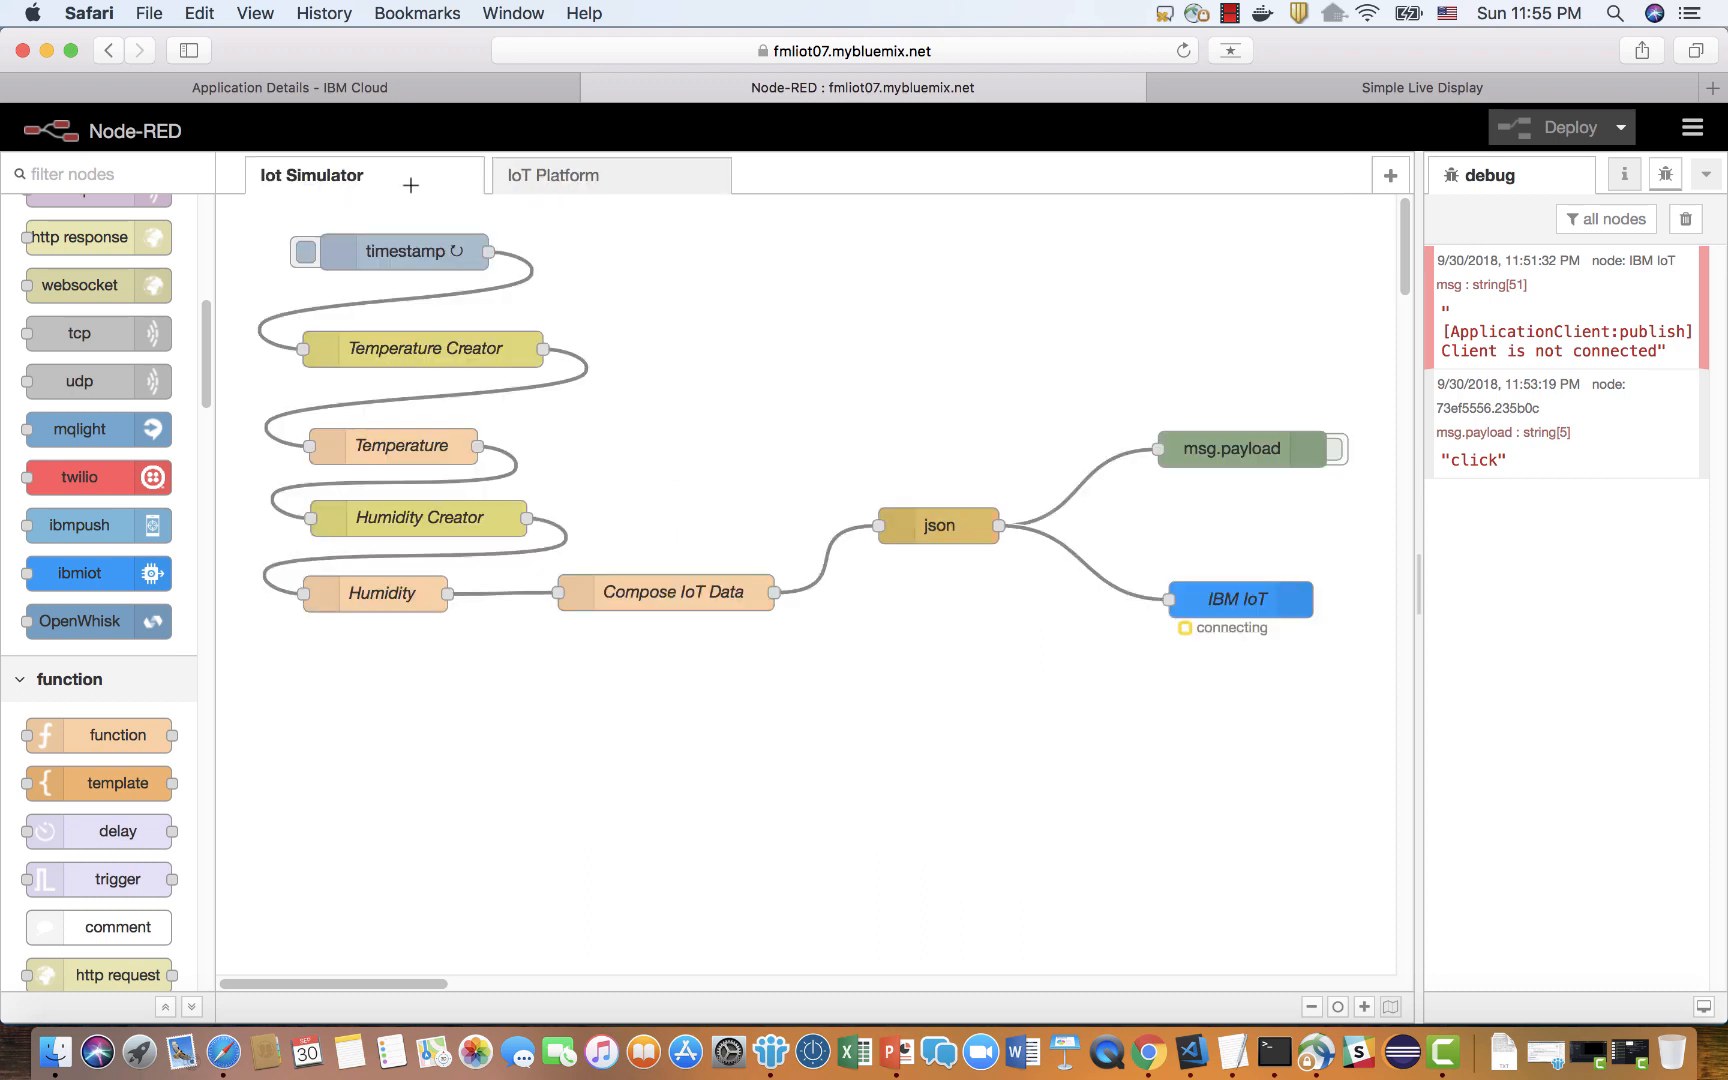
left_click(305, 255)
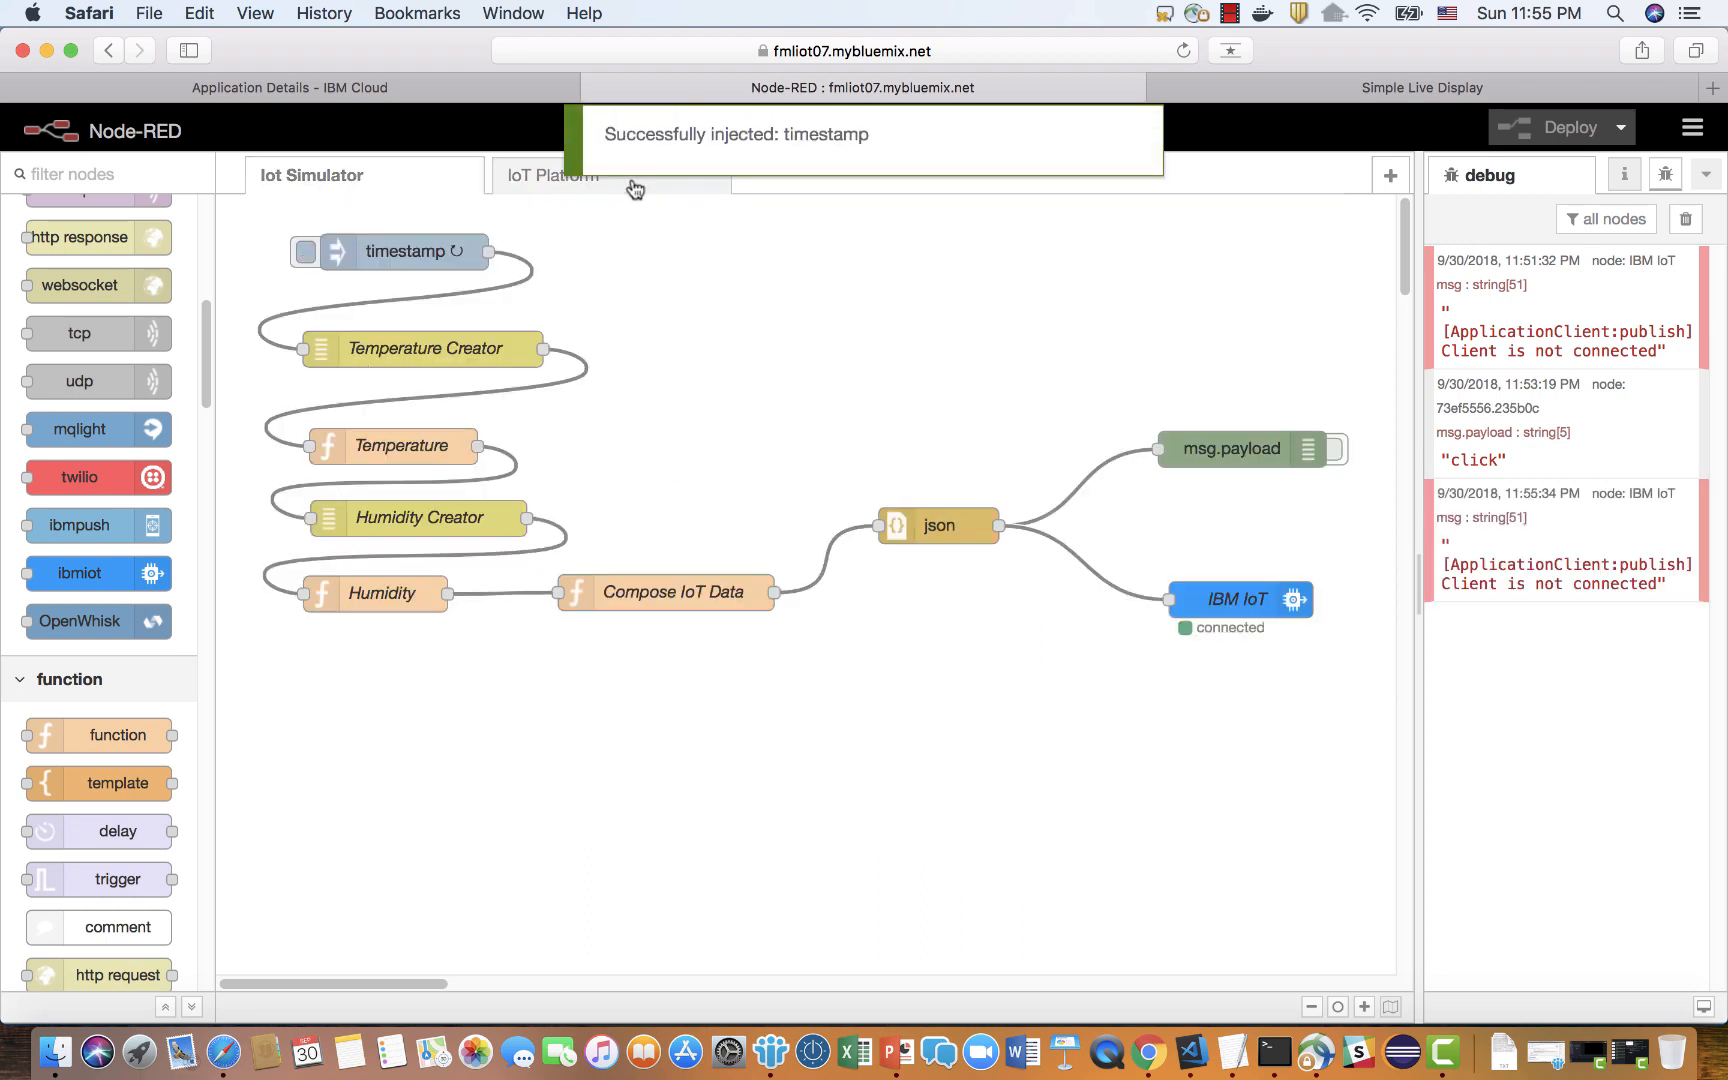
Send a message from the Simple Live Display page and check the debug output beside the IoT Platform flow.
left_click(630, 177)
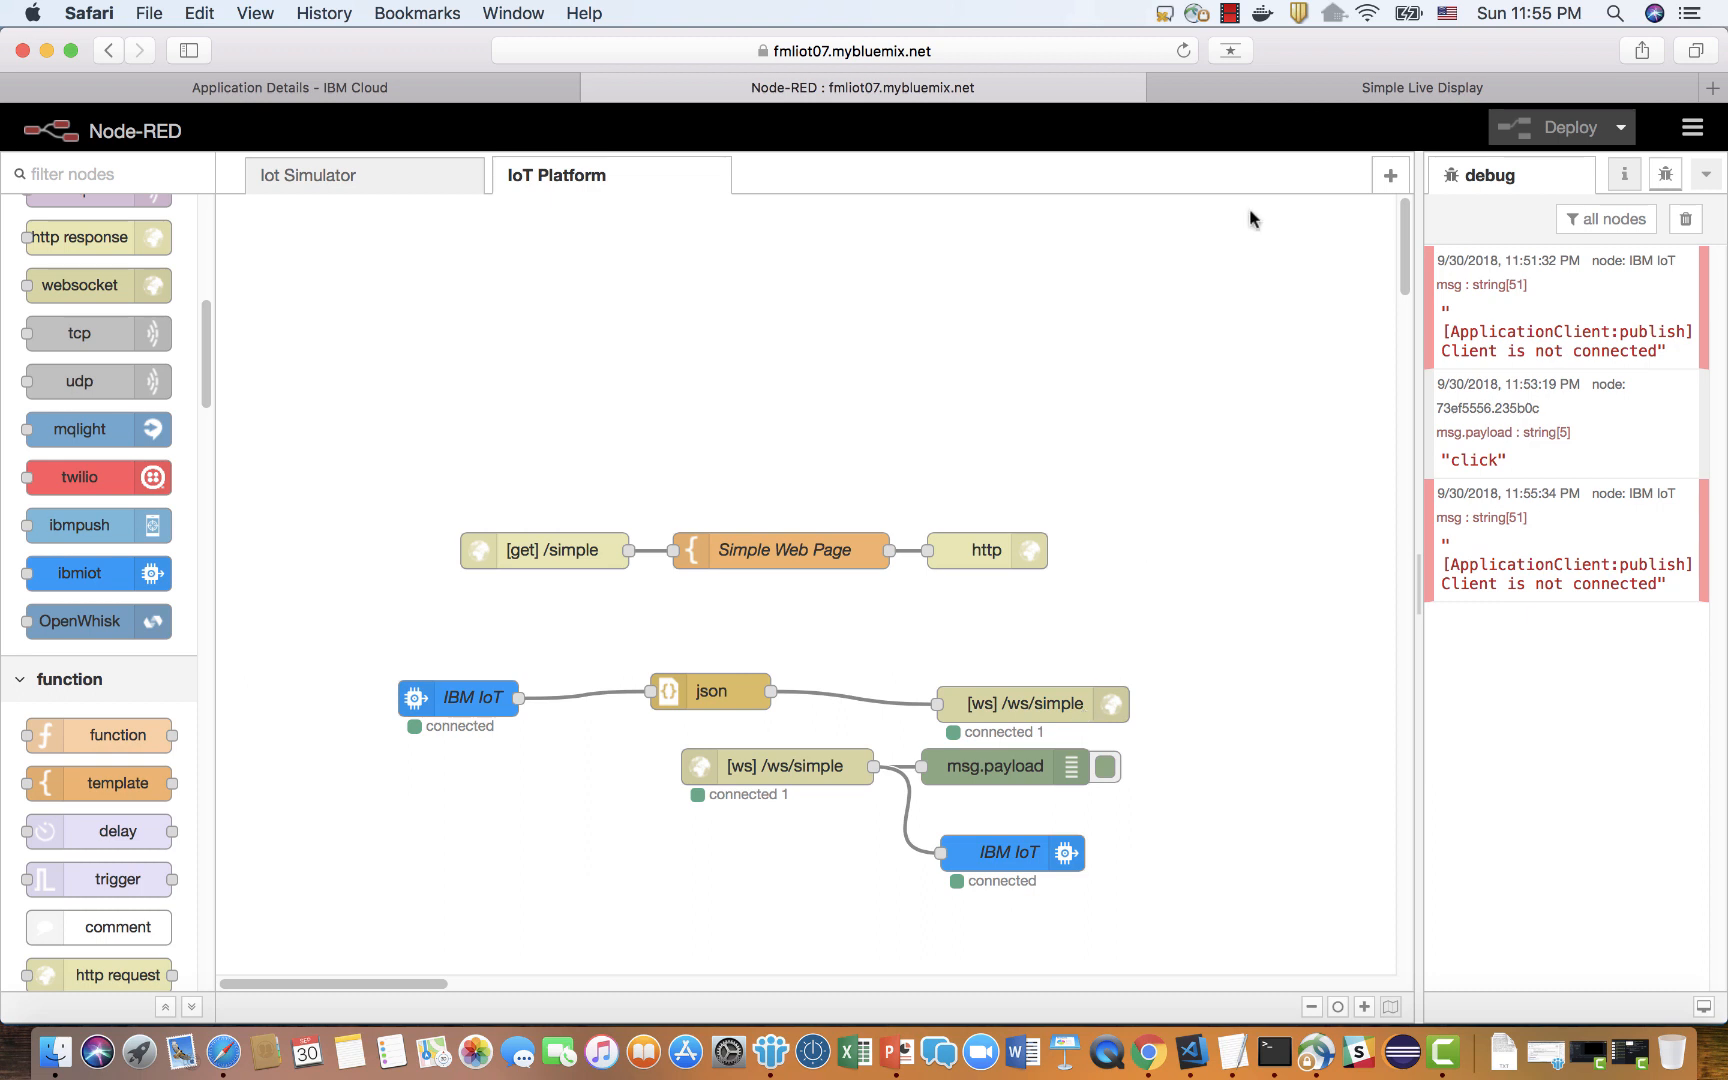
left_click(1430, 88)
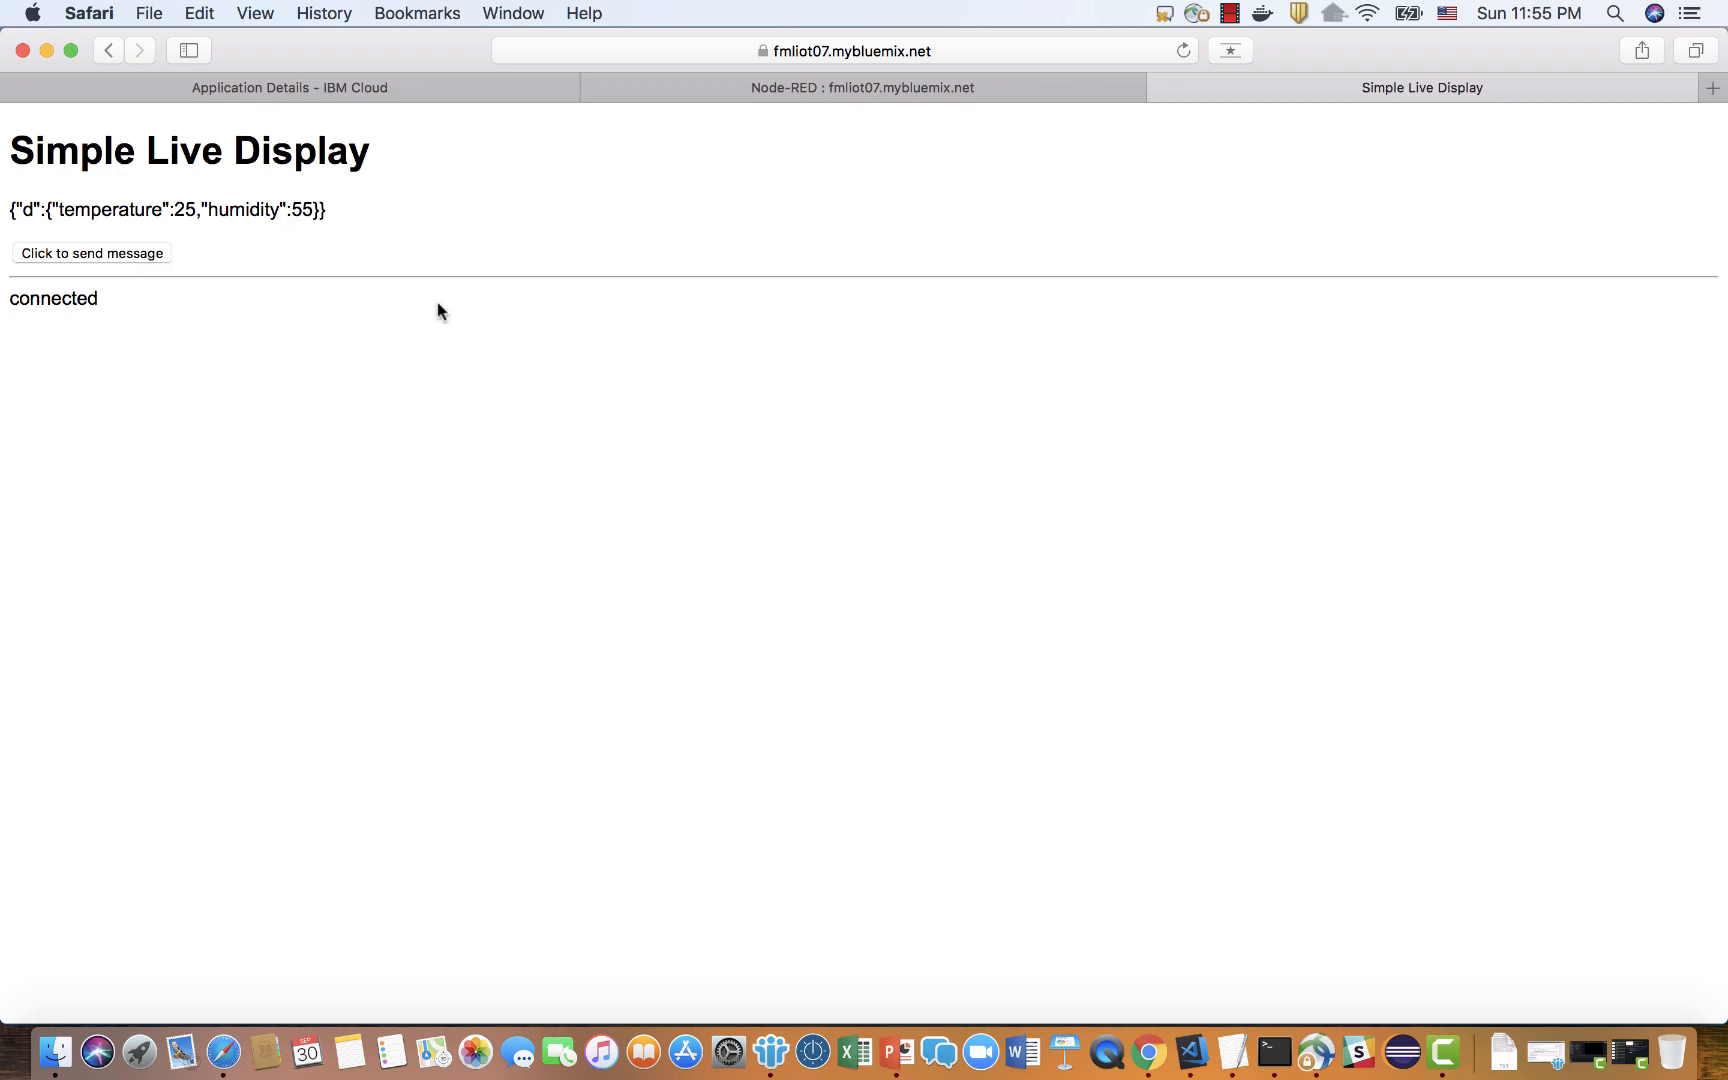
left_click(905, 86)
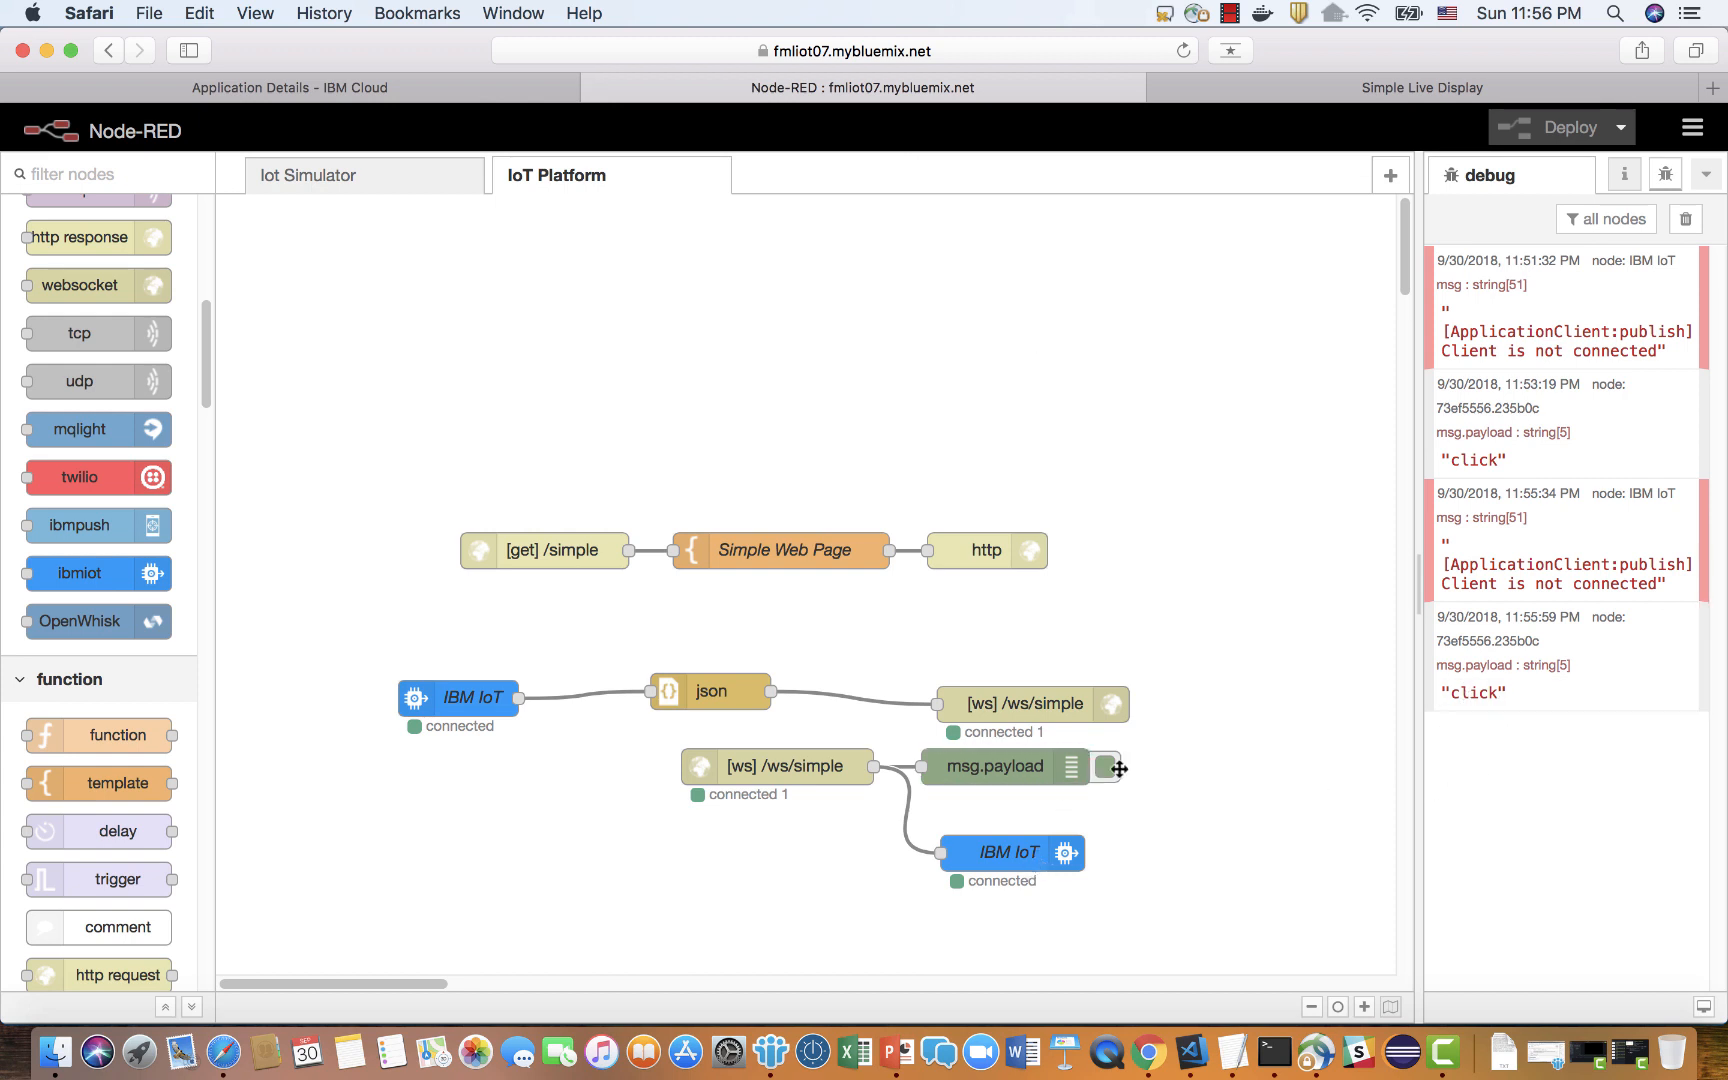
Add an ibmiot input node and a debug node below the simulator nodes in the Iot Simulator flow and wire them together.
left_click(356, 176)
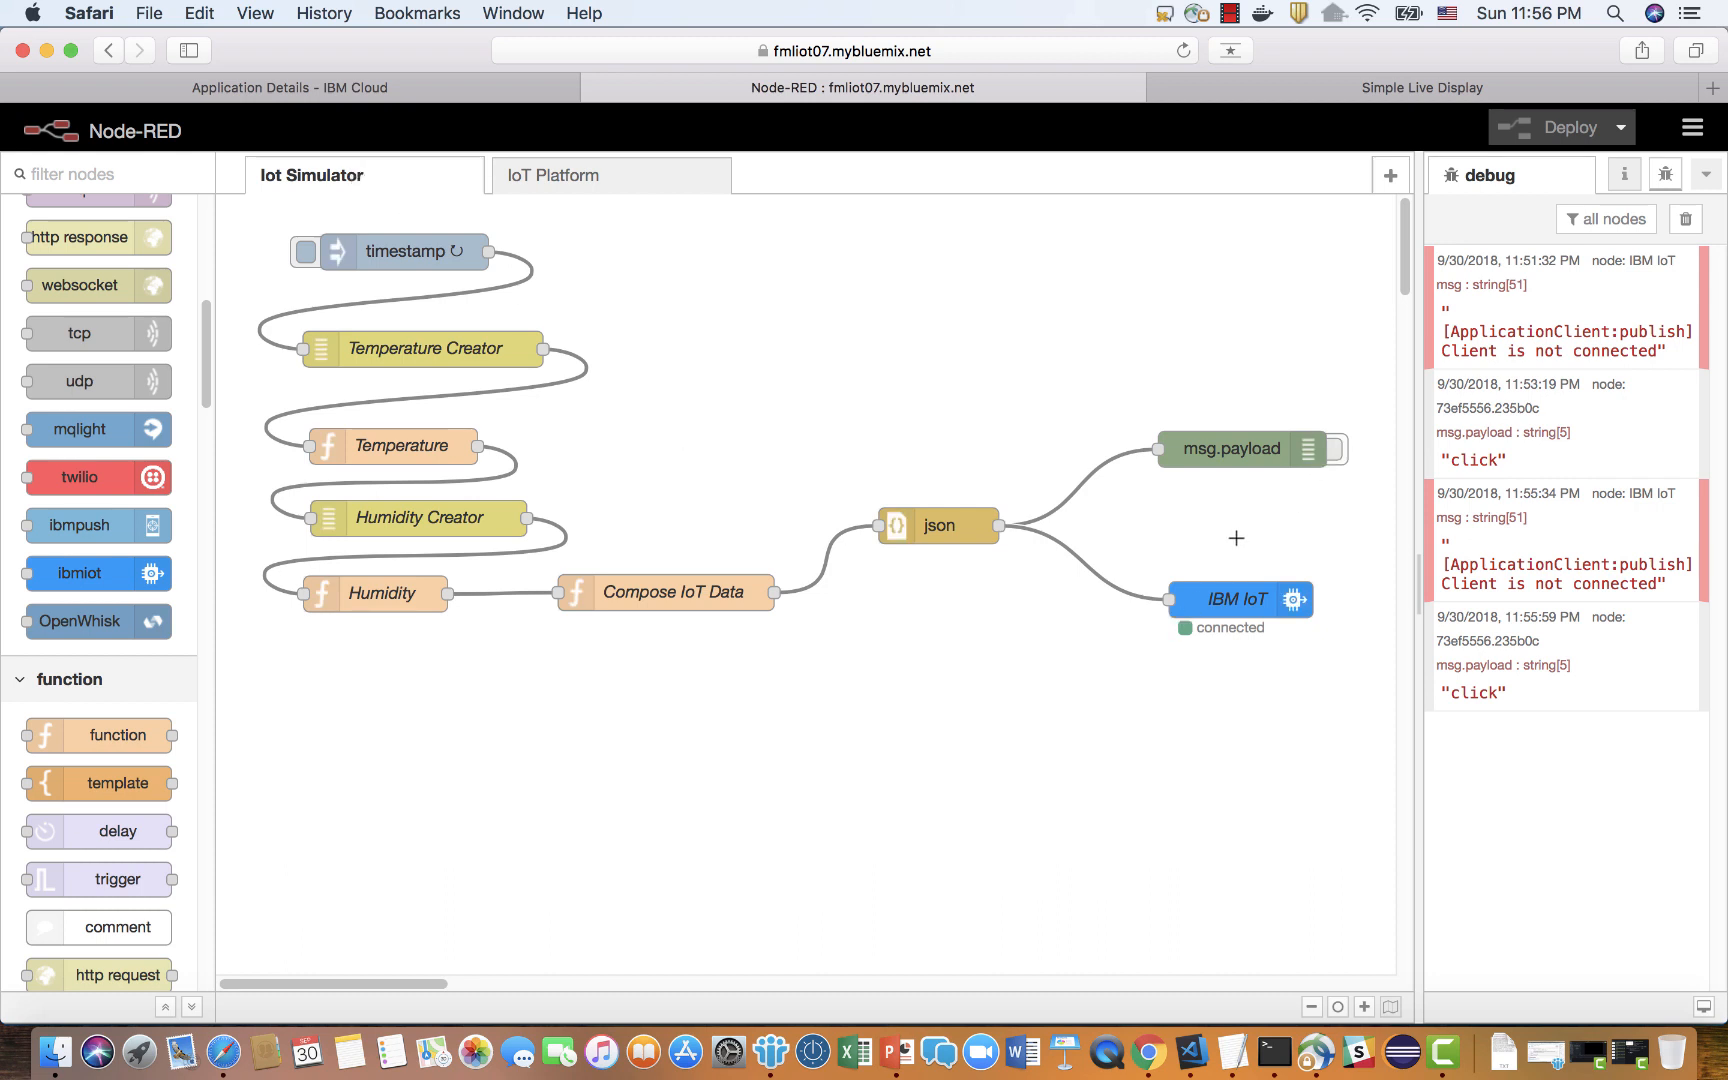
left_click(1238, 614)
left_click(597, 764)
scroll(207, 403, "down", 1)
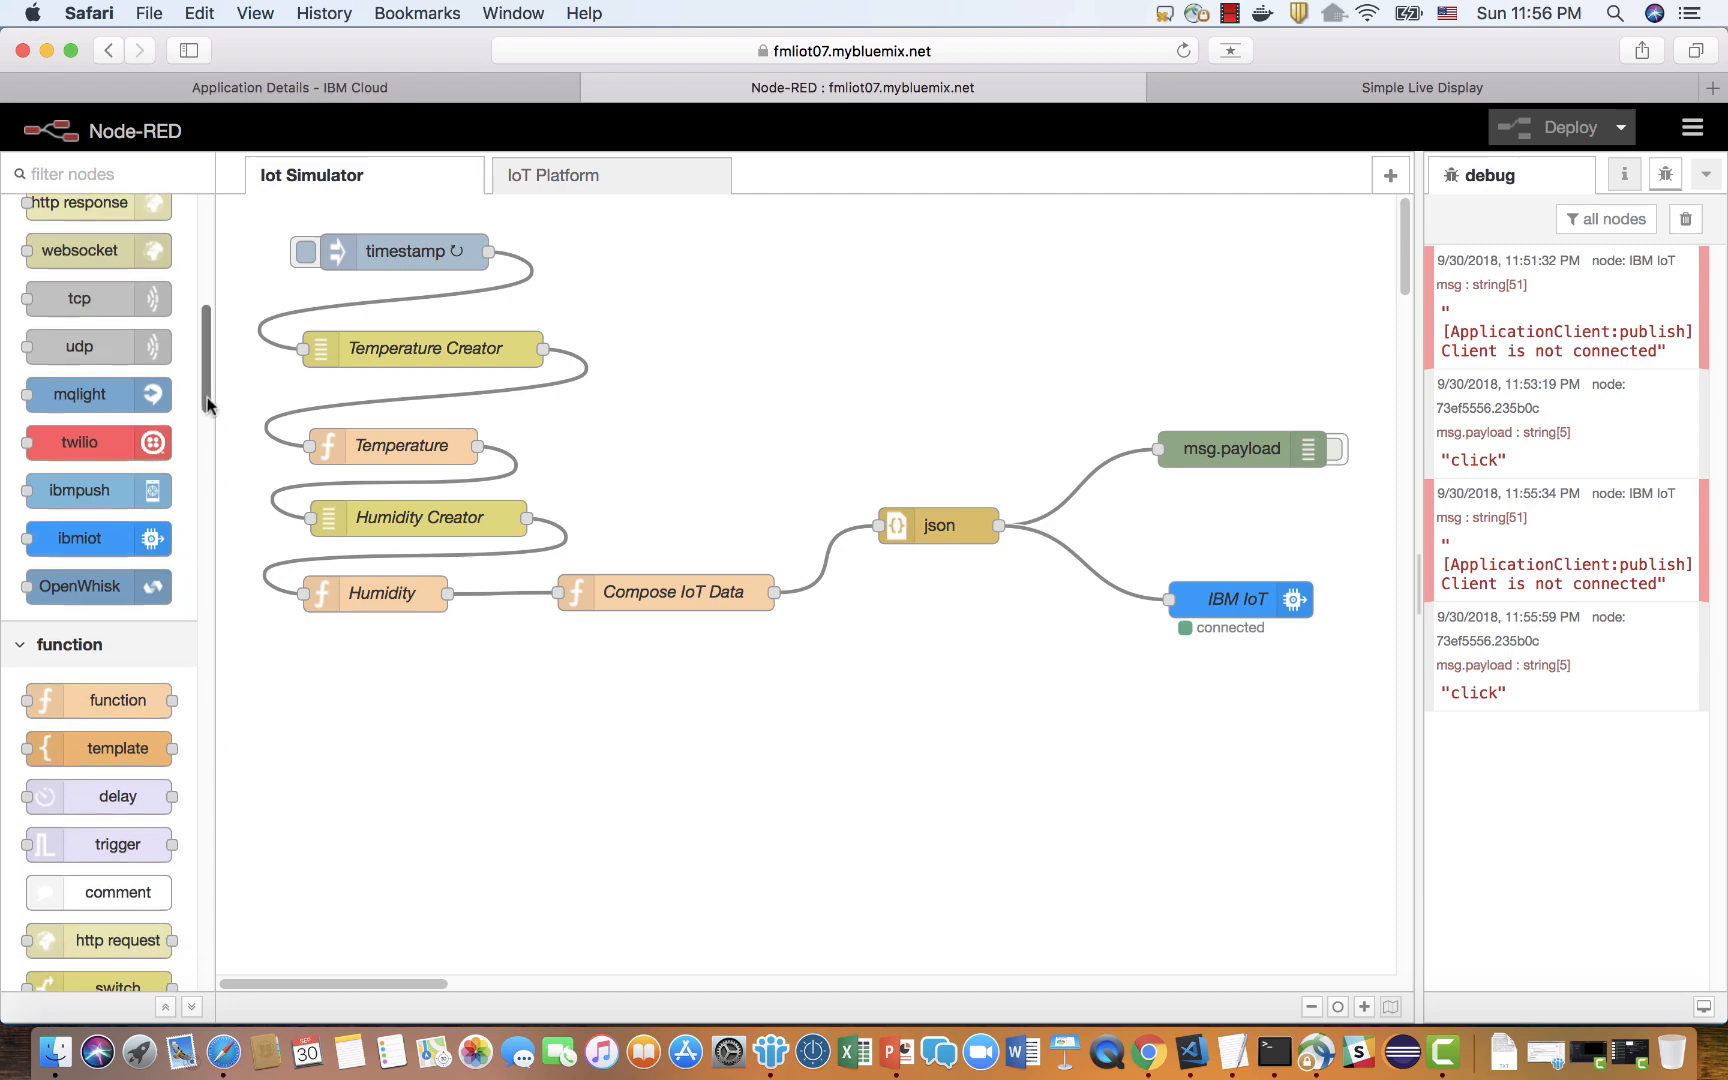
left_click_drag(207, 403, 208, 328)
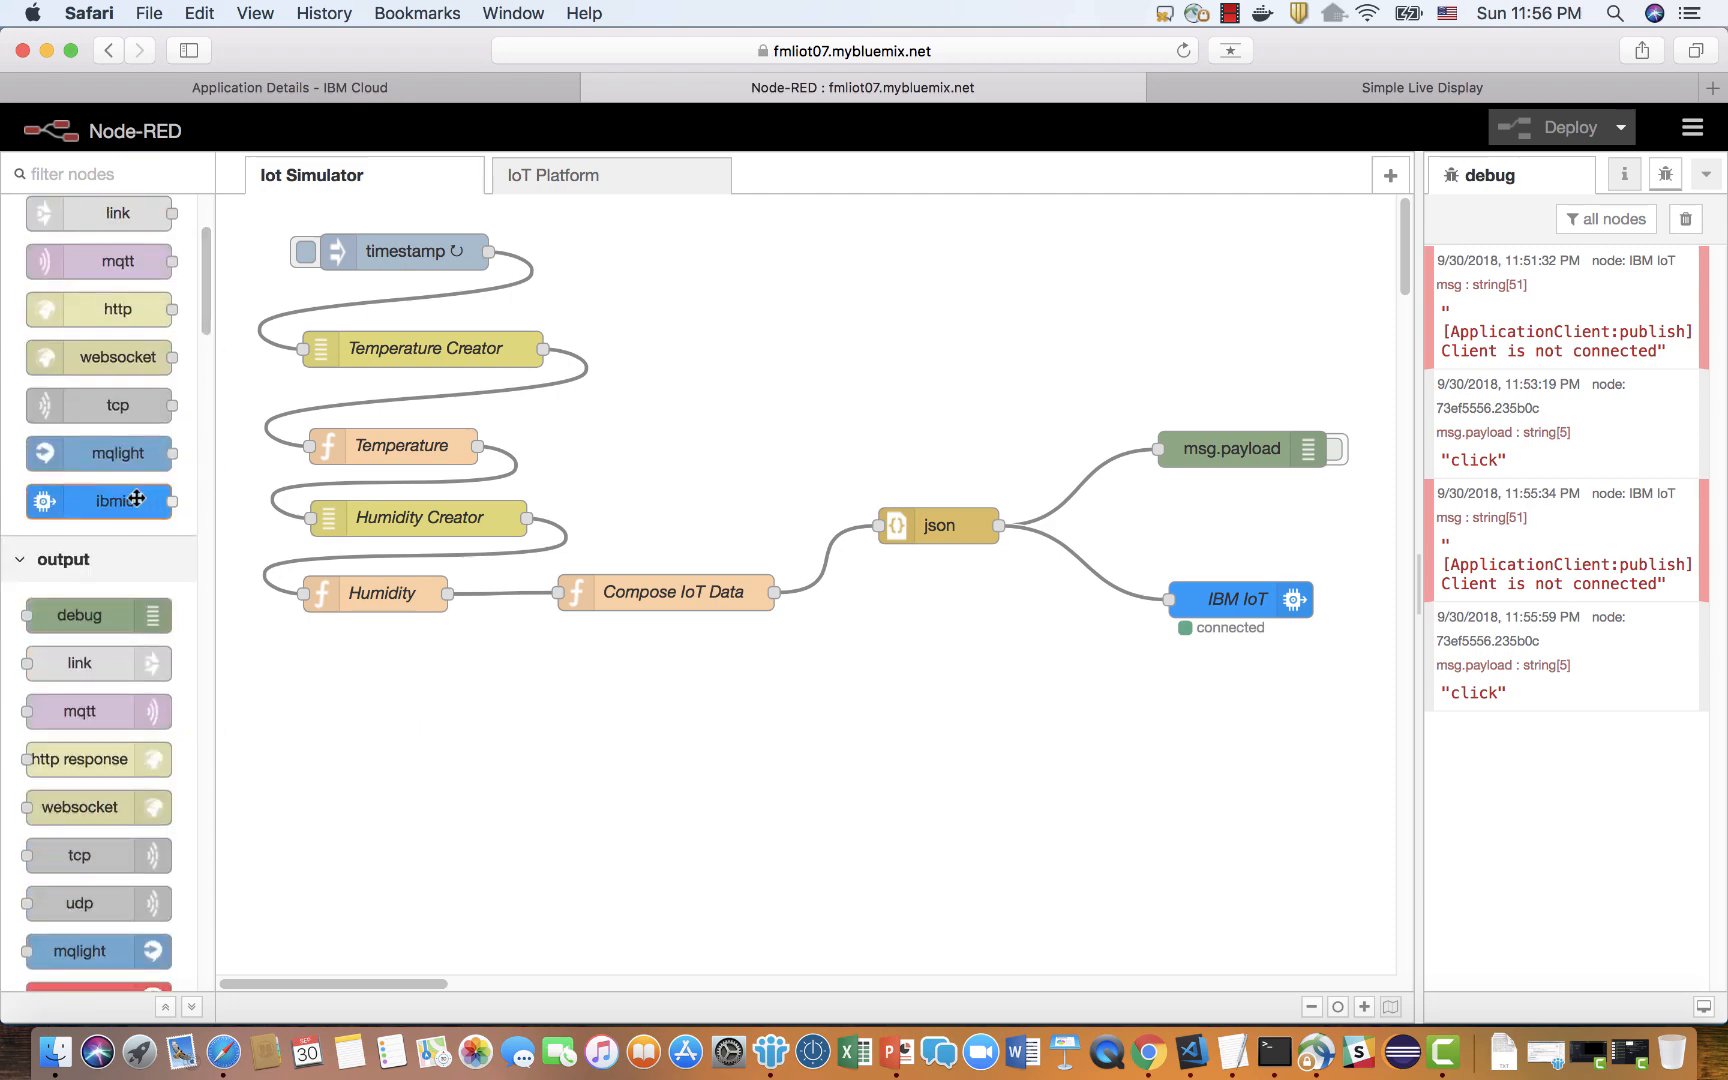
left_click_drag(136, 499, 610, 755)
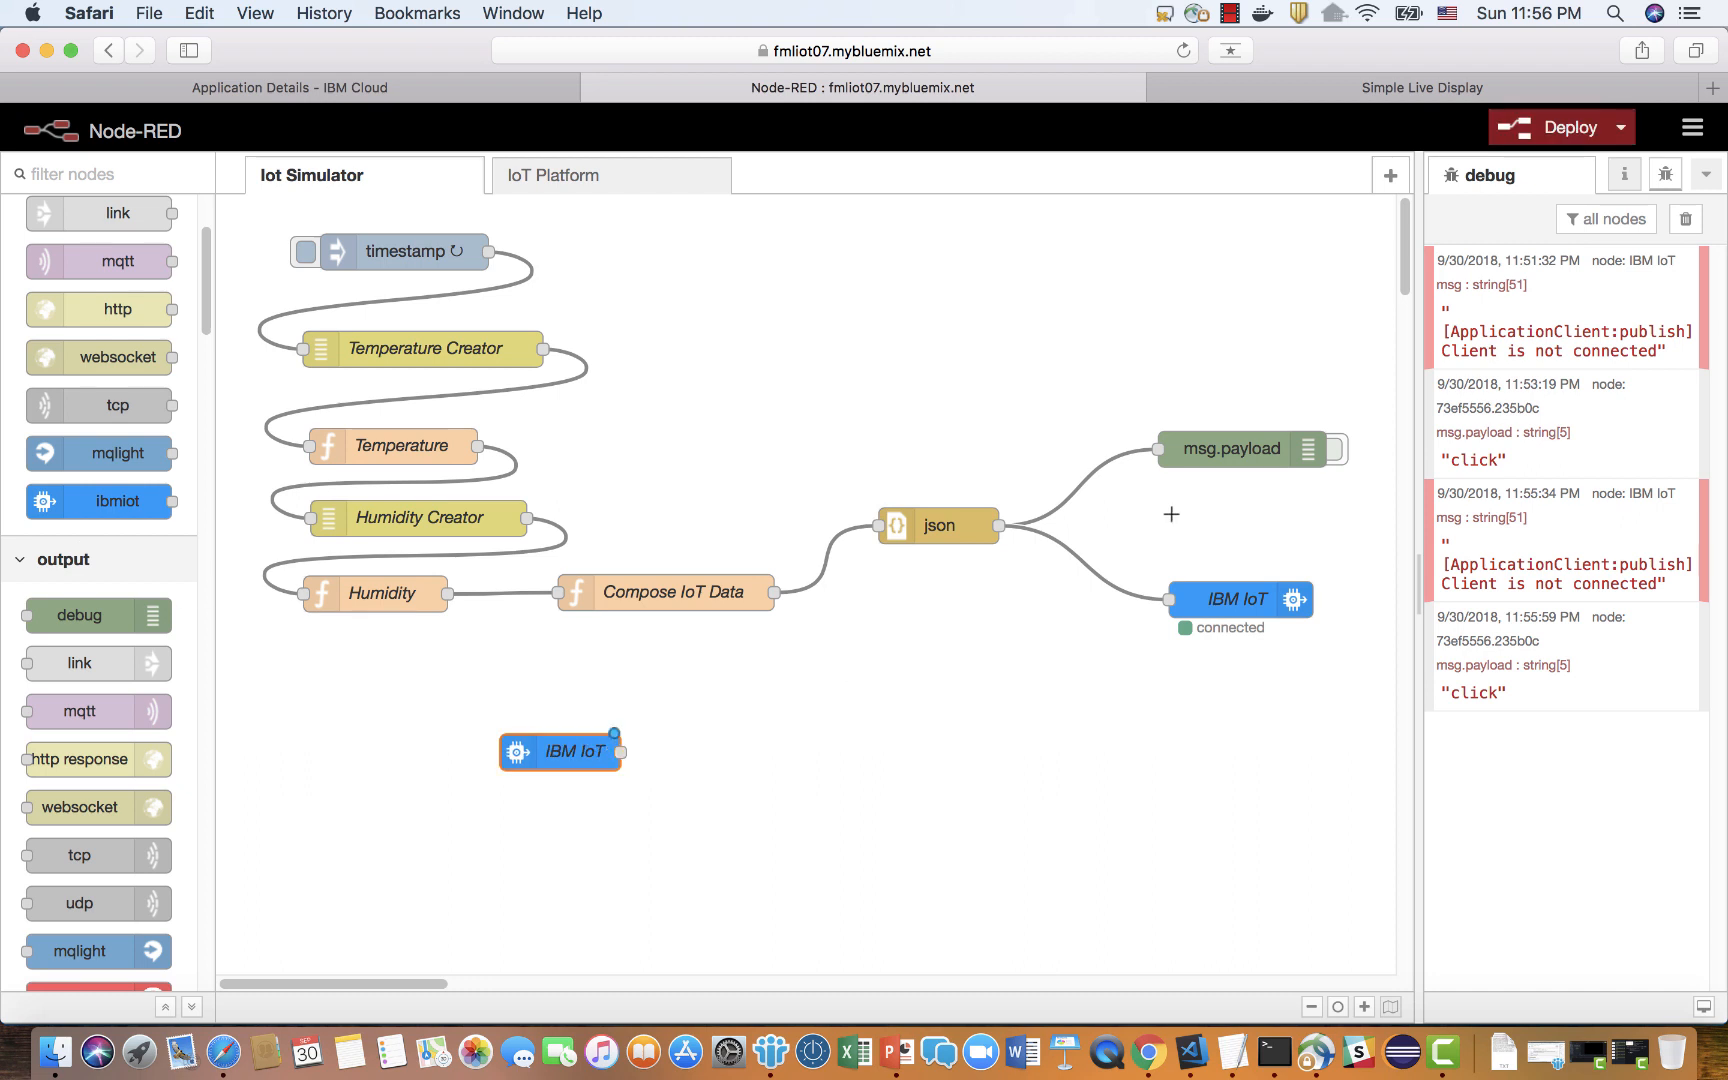
left_click_drag(145, 614, 895, 779)
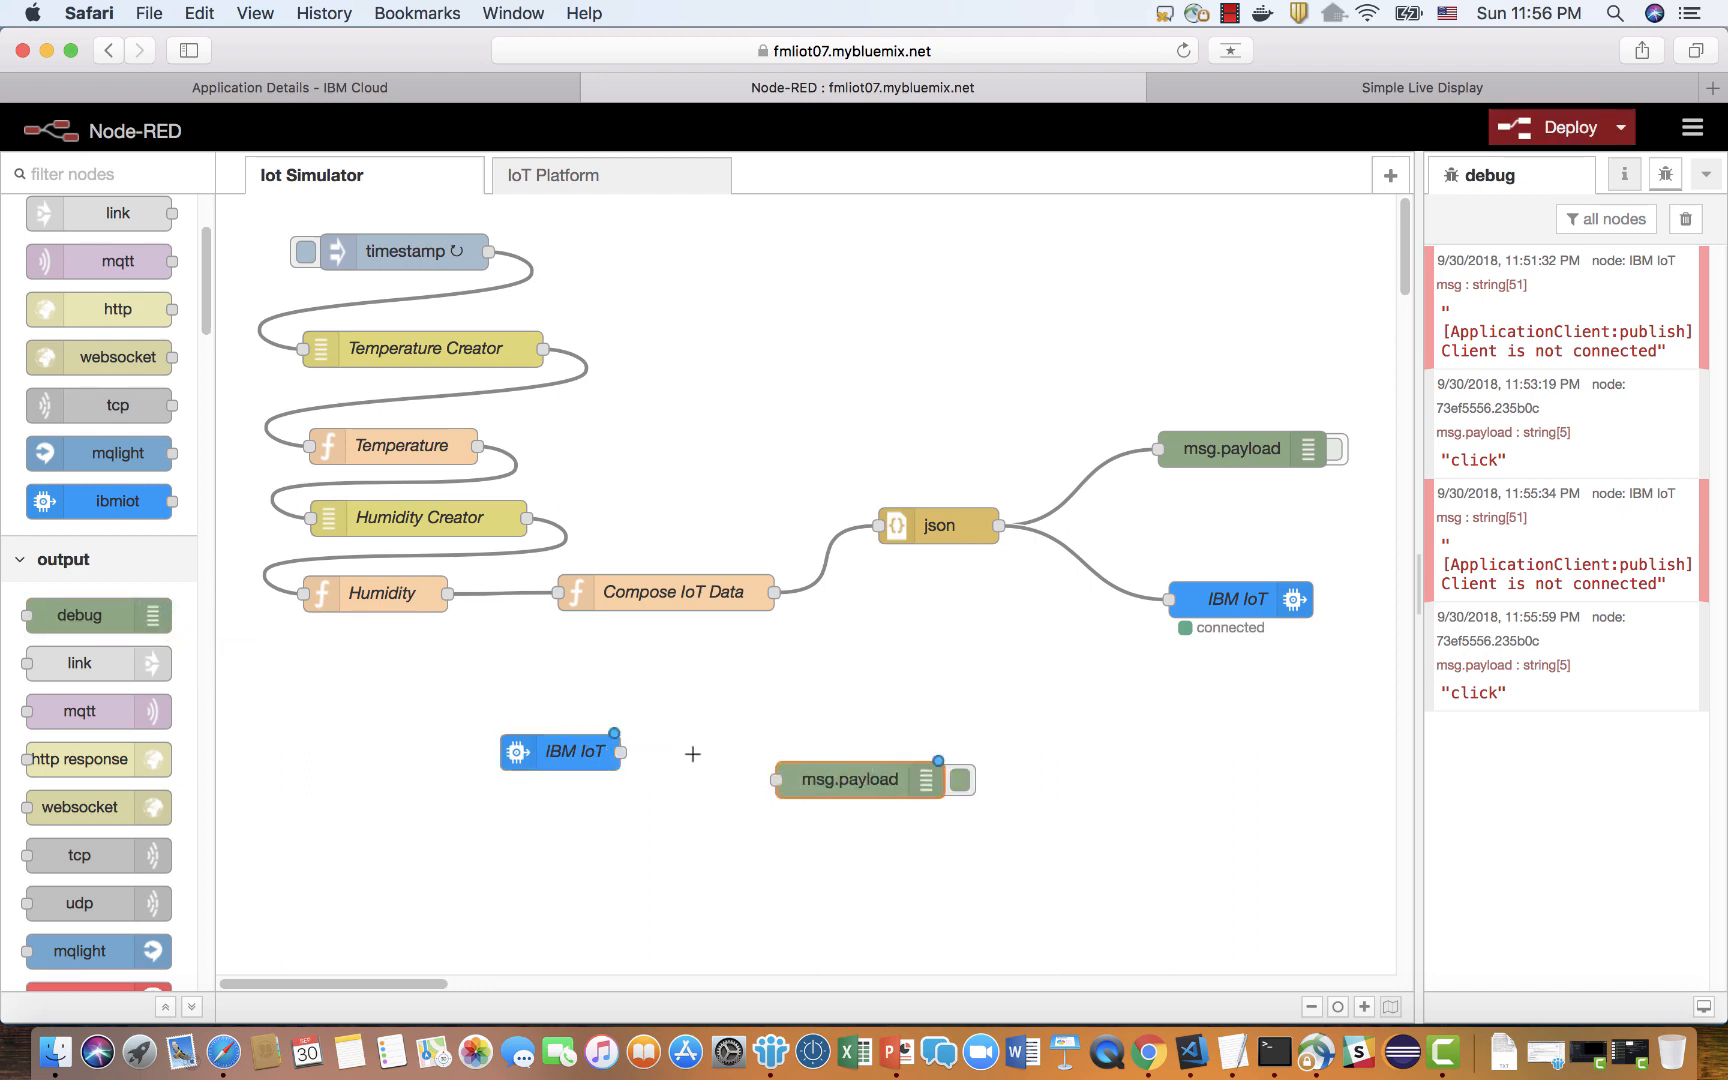
left_click_drag(619, 751, 774, 779)
left_click_drag(778, 779, 786, 779)
left_click_drag(622, 754, 778, 779)
Configure the new IBM IoT input node with Bluemix Service authentication, device ID fmldevice03 and all formats, and save it.
left_click(544, 754)
double_click(544, 754)
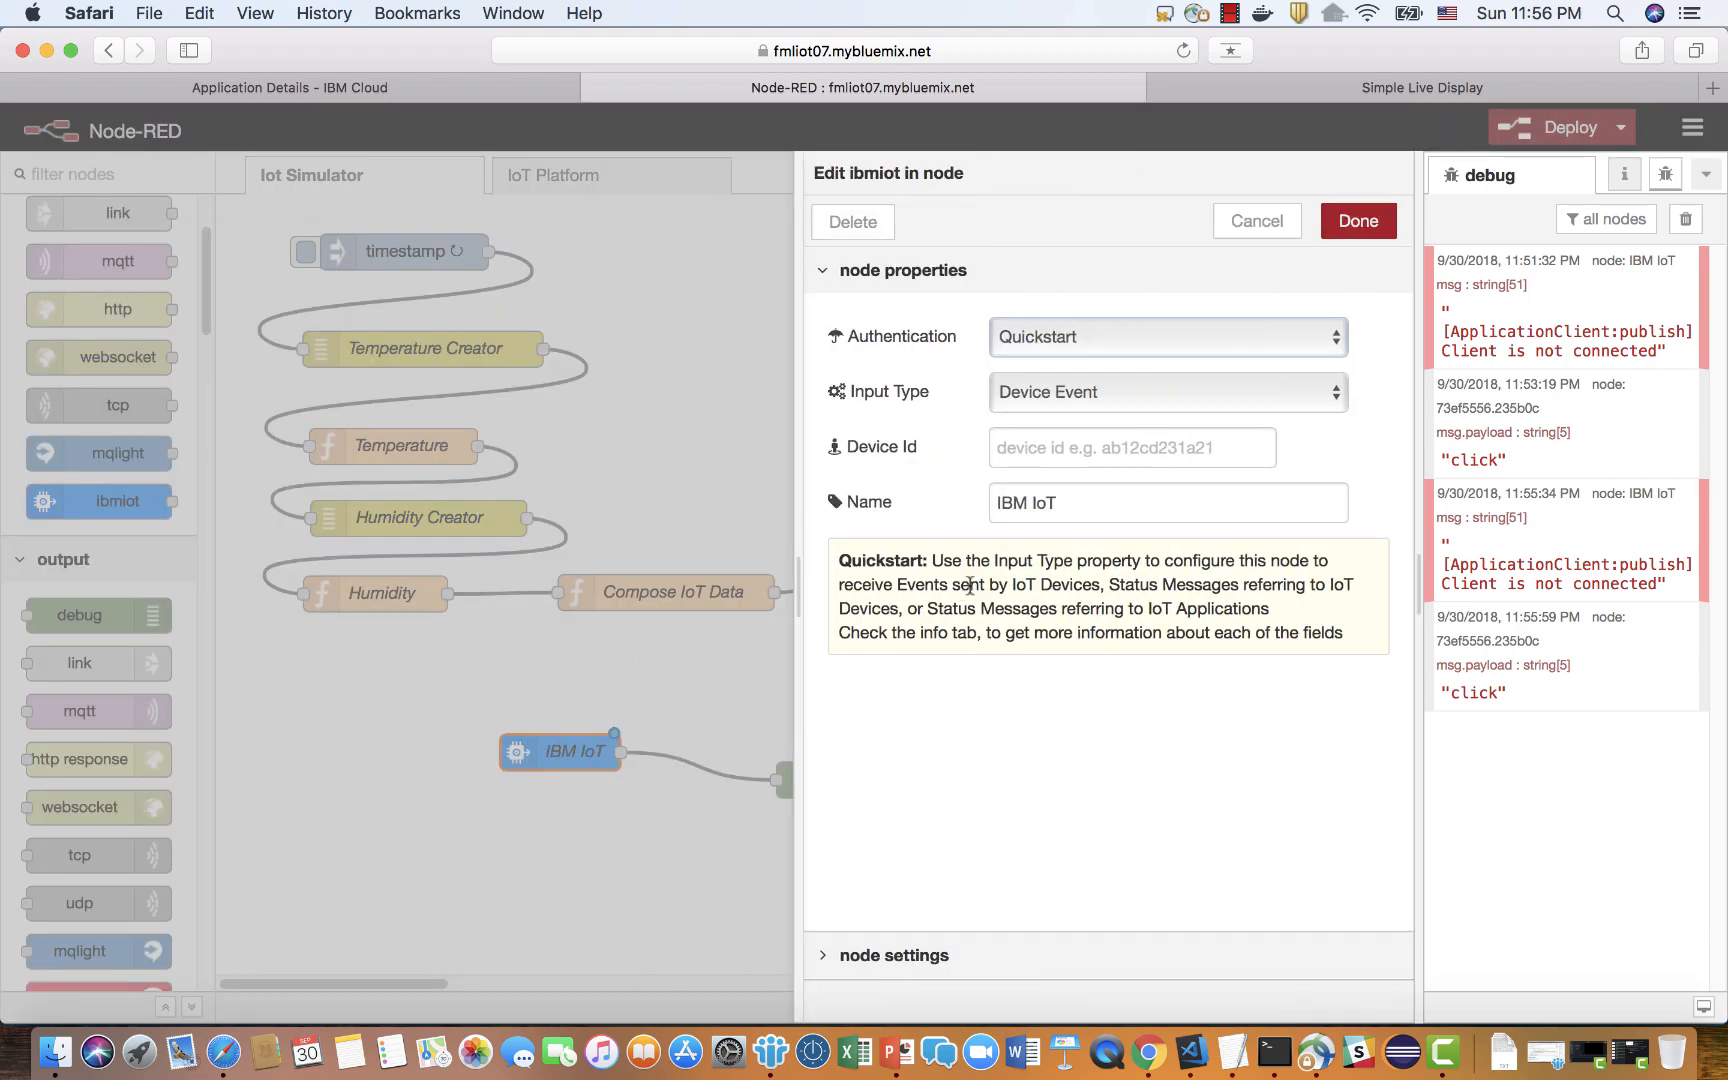
left_click(1051, 452)
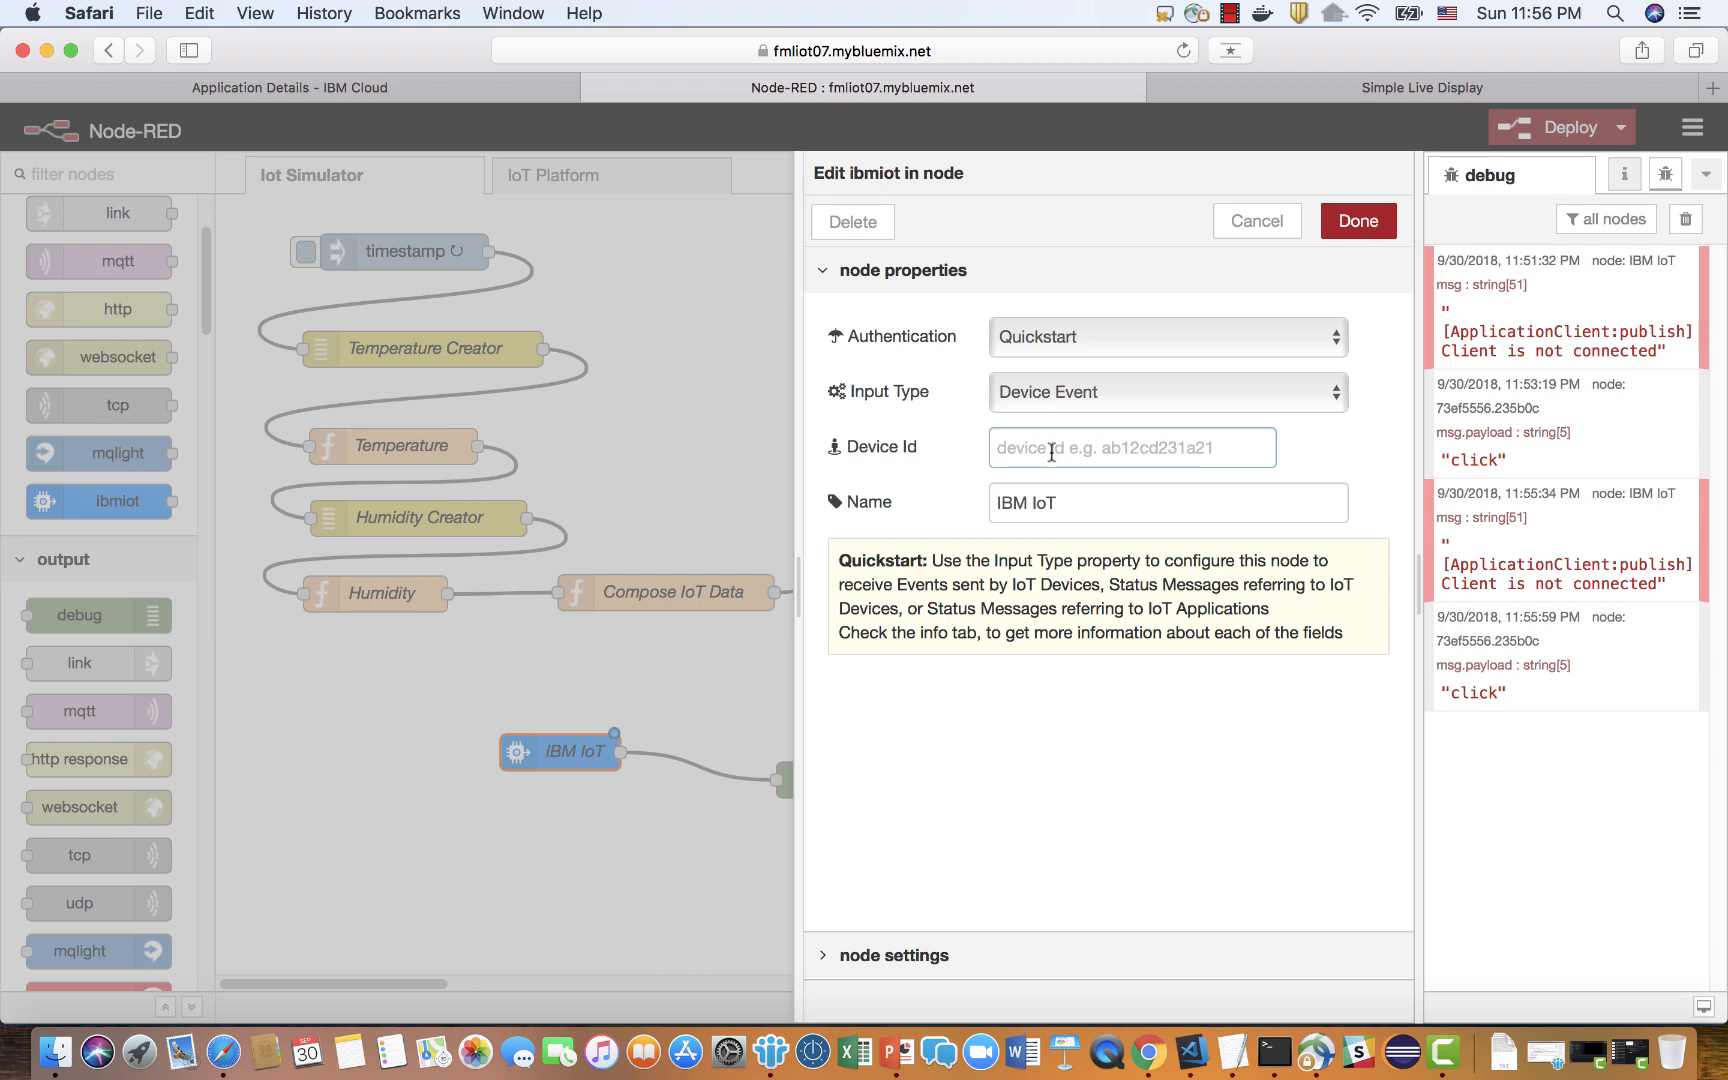
type("fmldevice03")
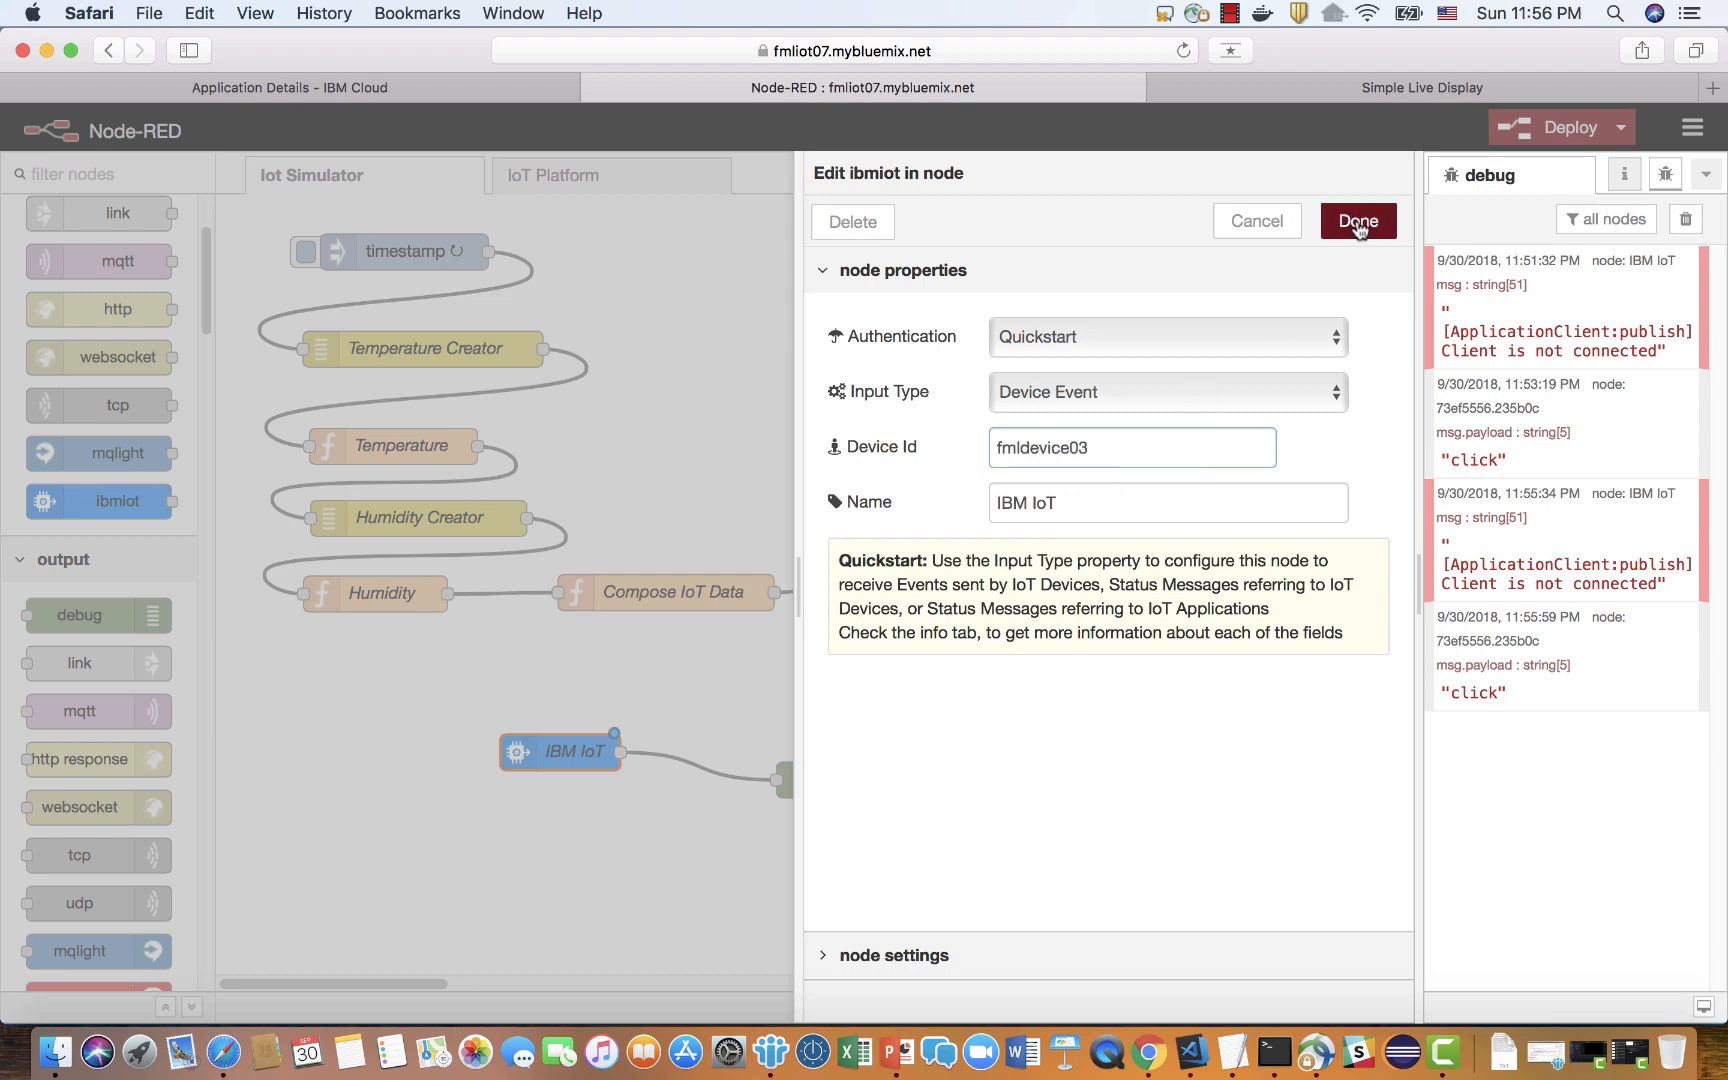
left_click(1330, 340)
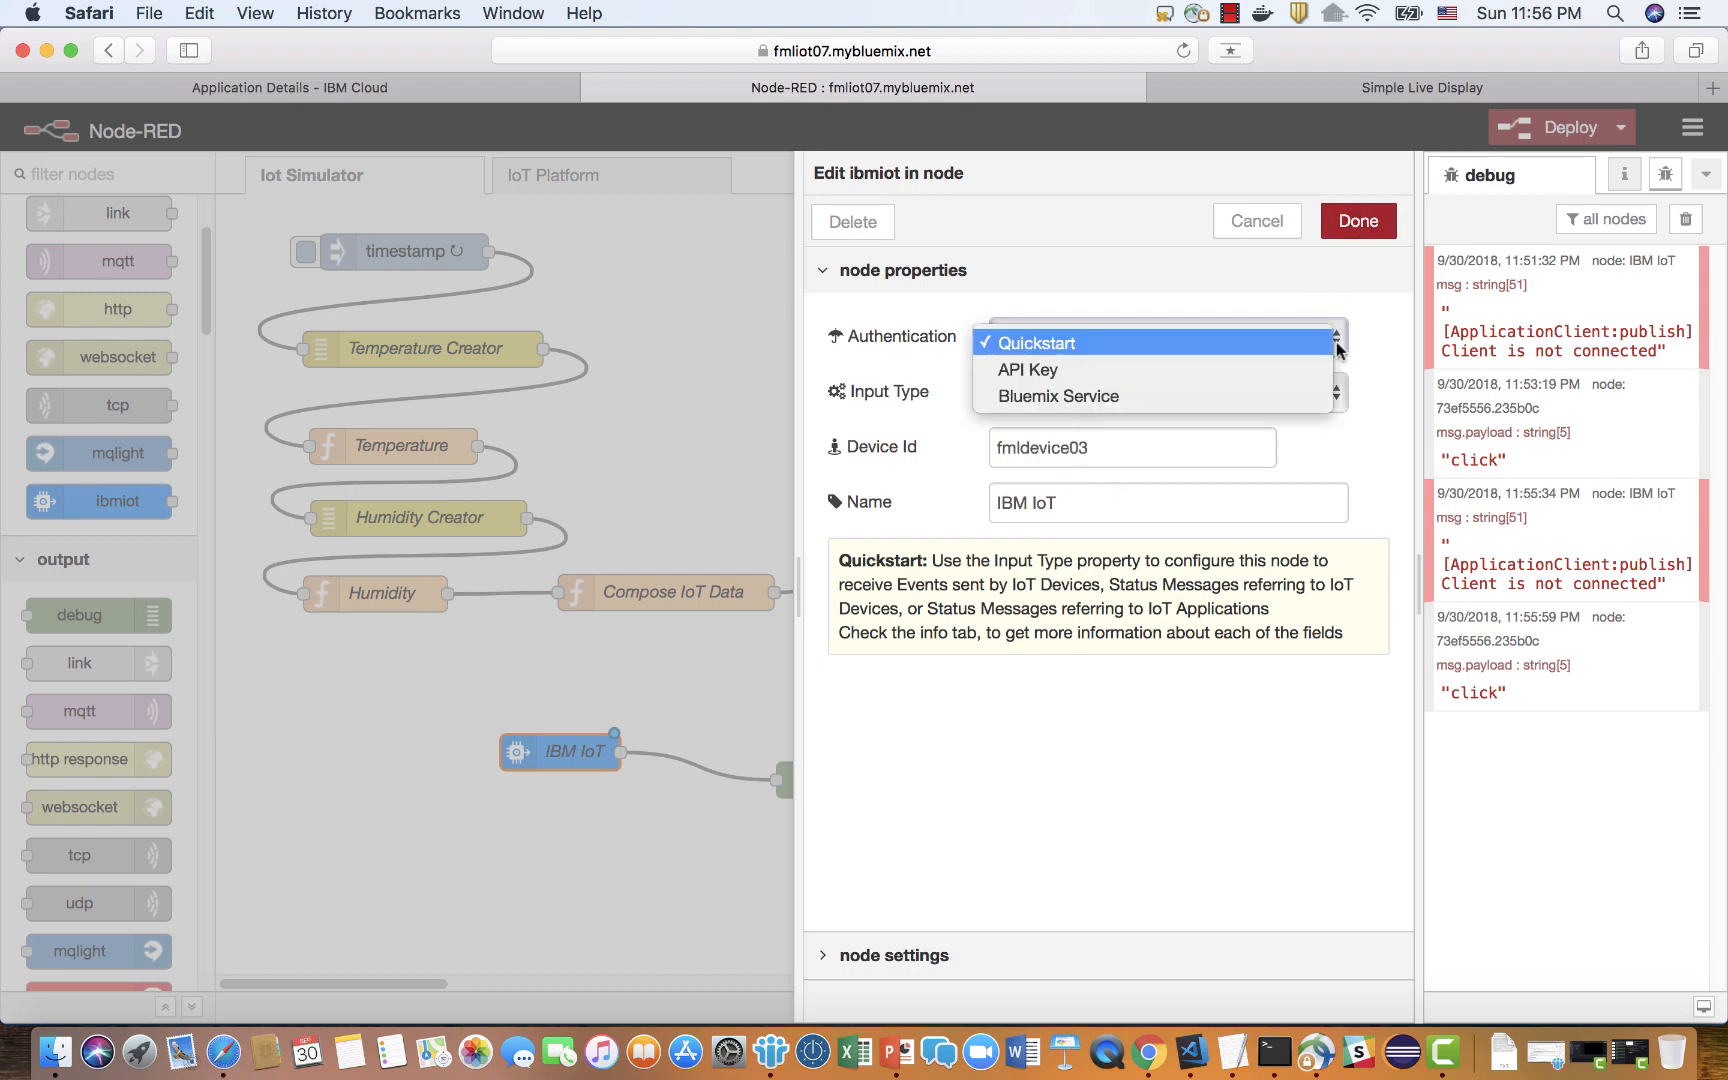
left_click(1078, 396)
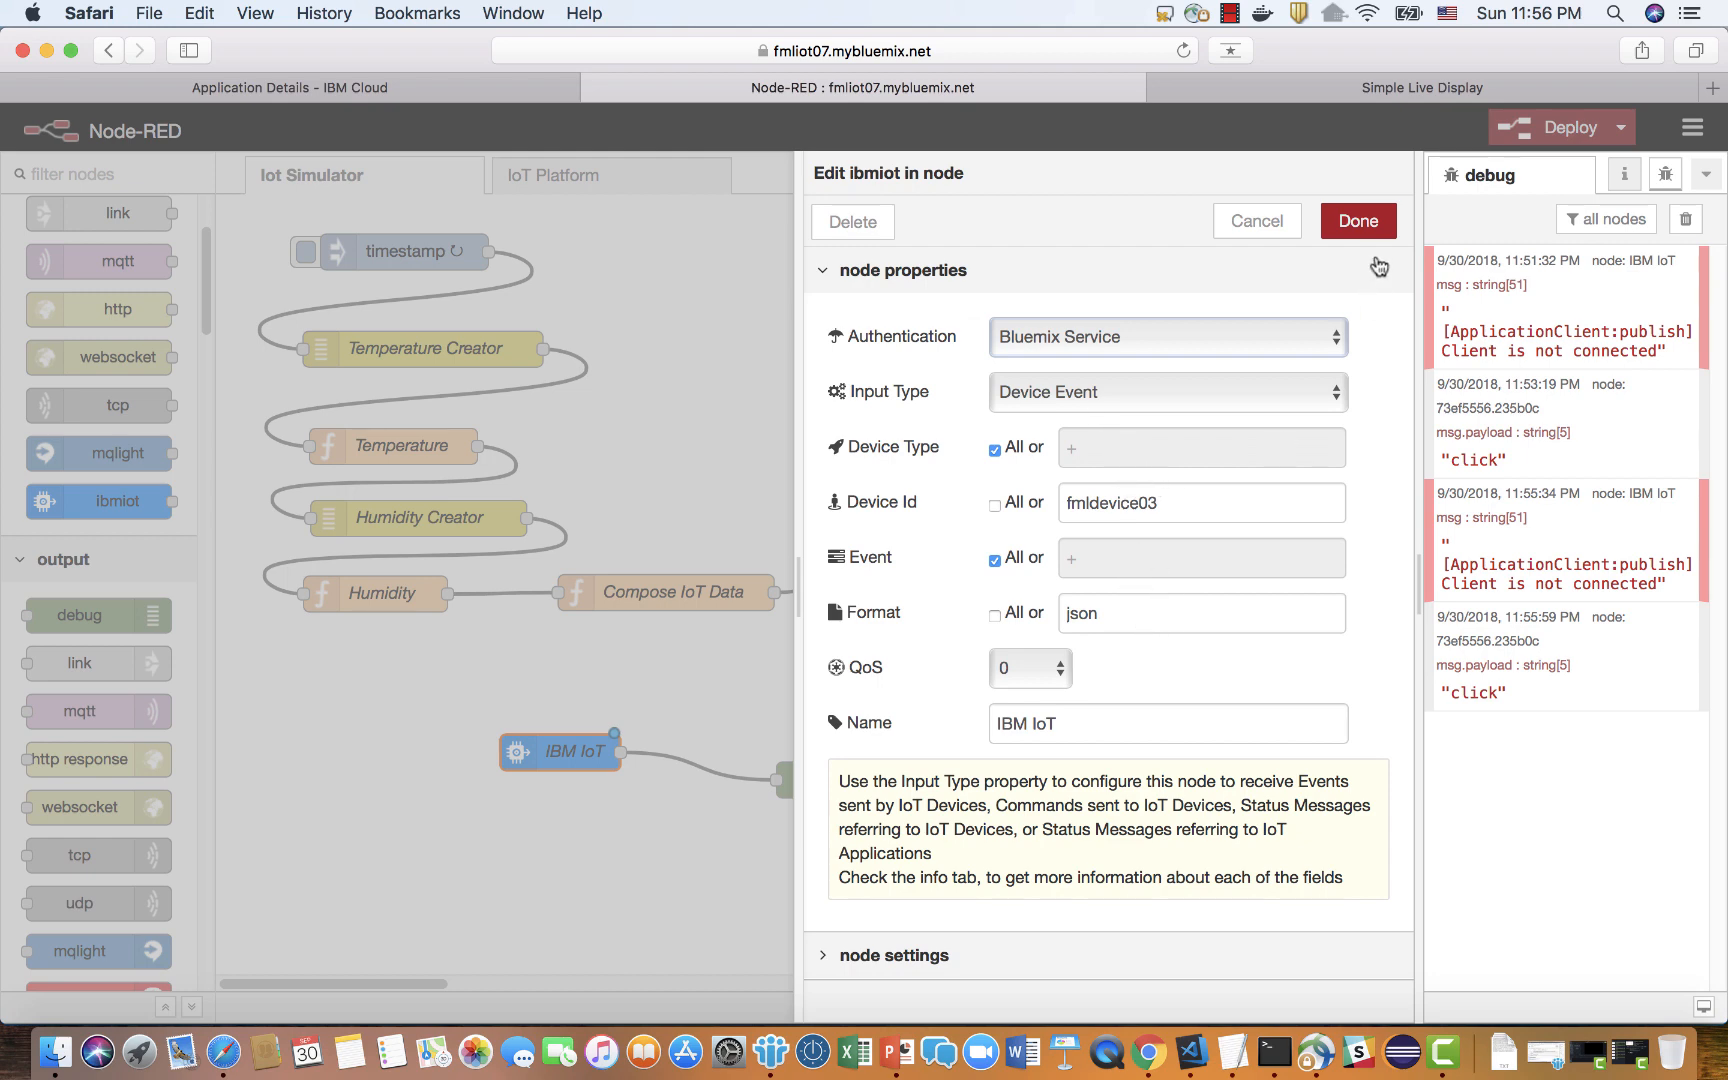
left_click(995, 615)
left_click(1357, 222)
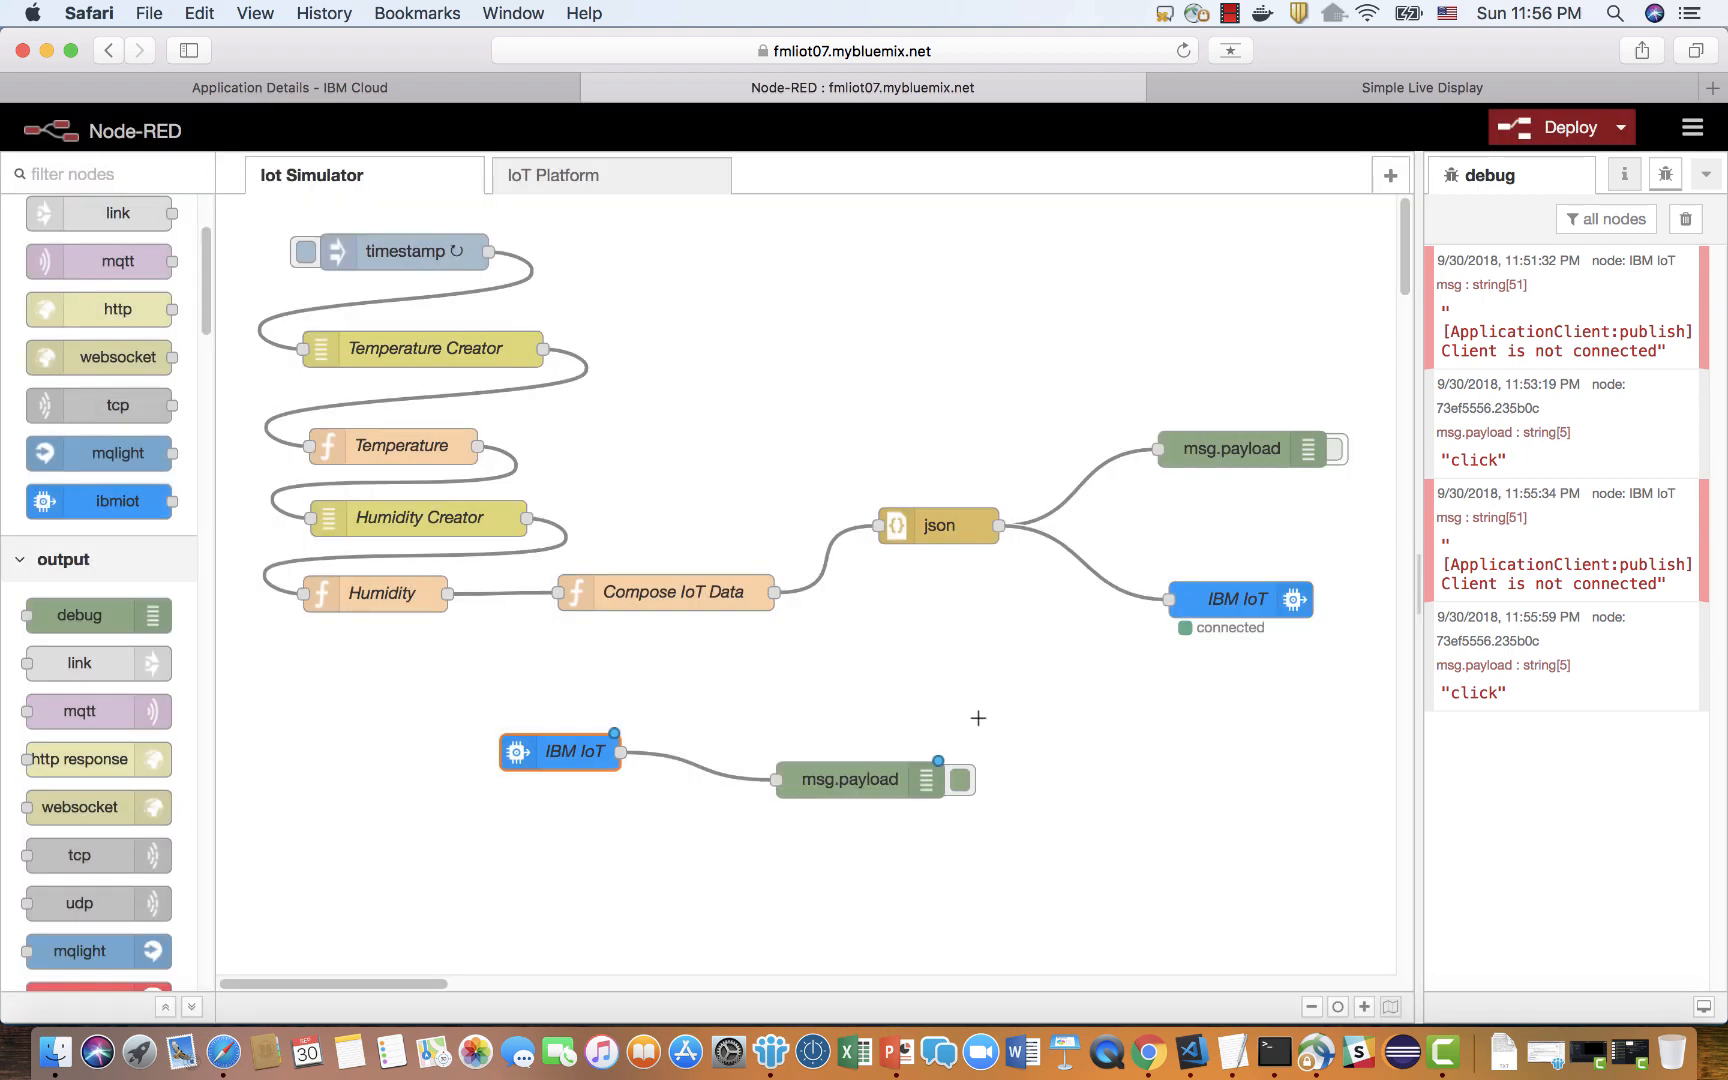
Deploy the flows, open the IoT Platform flow and expand the incoming device event payloads in the debug messages.
left_click(1562, 128)
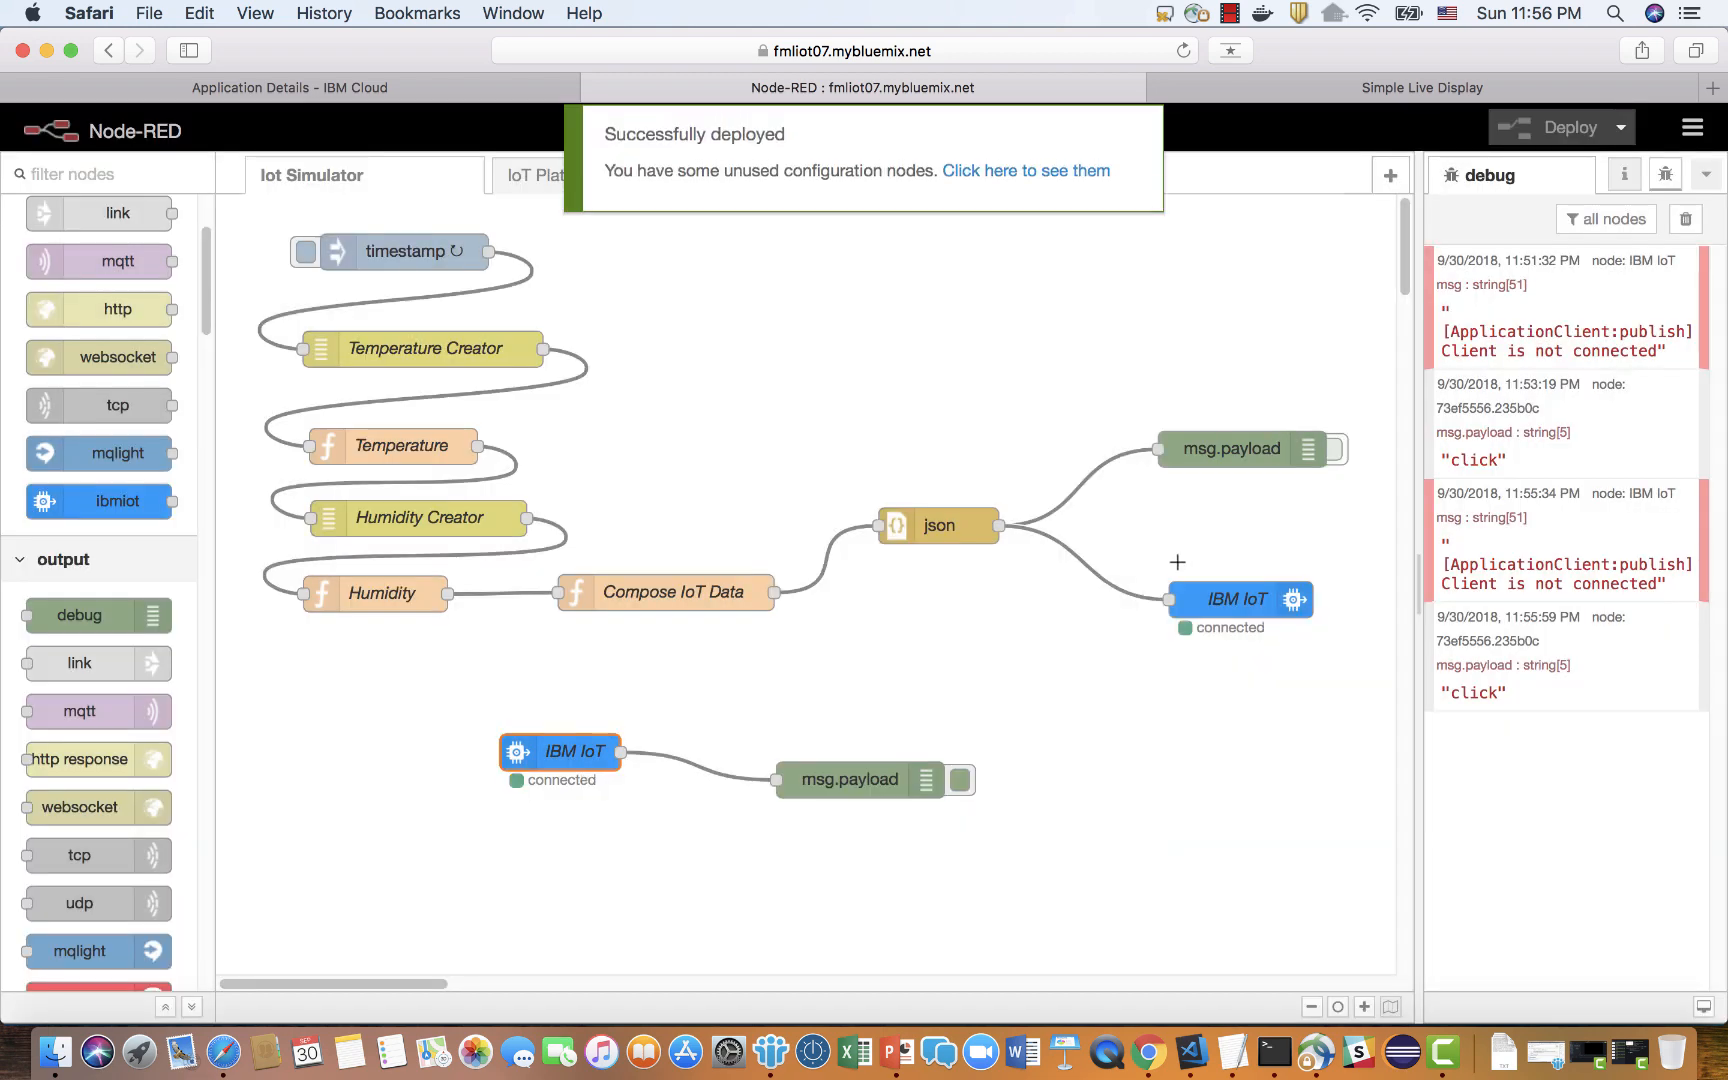
left_click(543, 182)
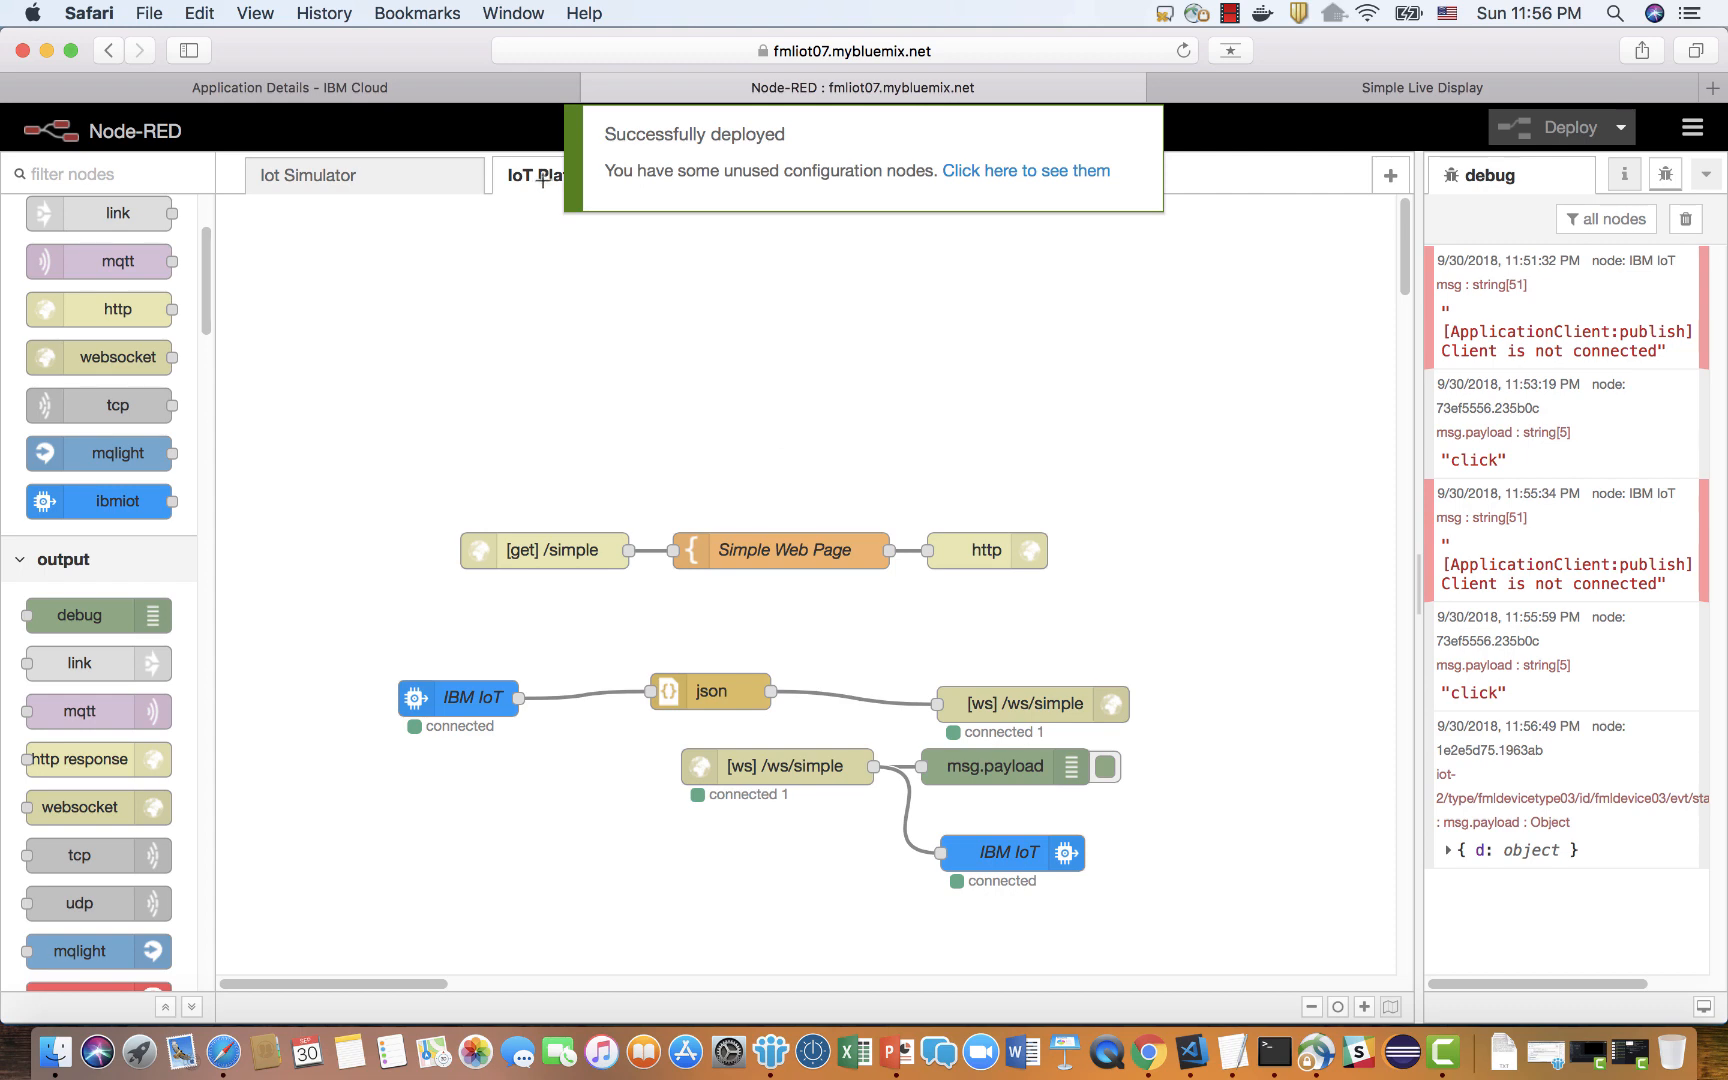
left_click(1450, 850)
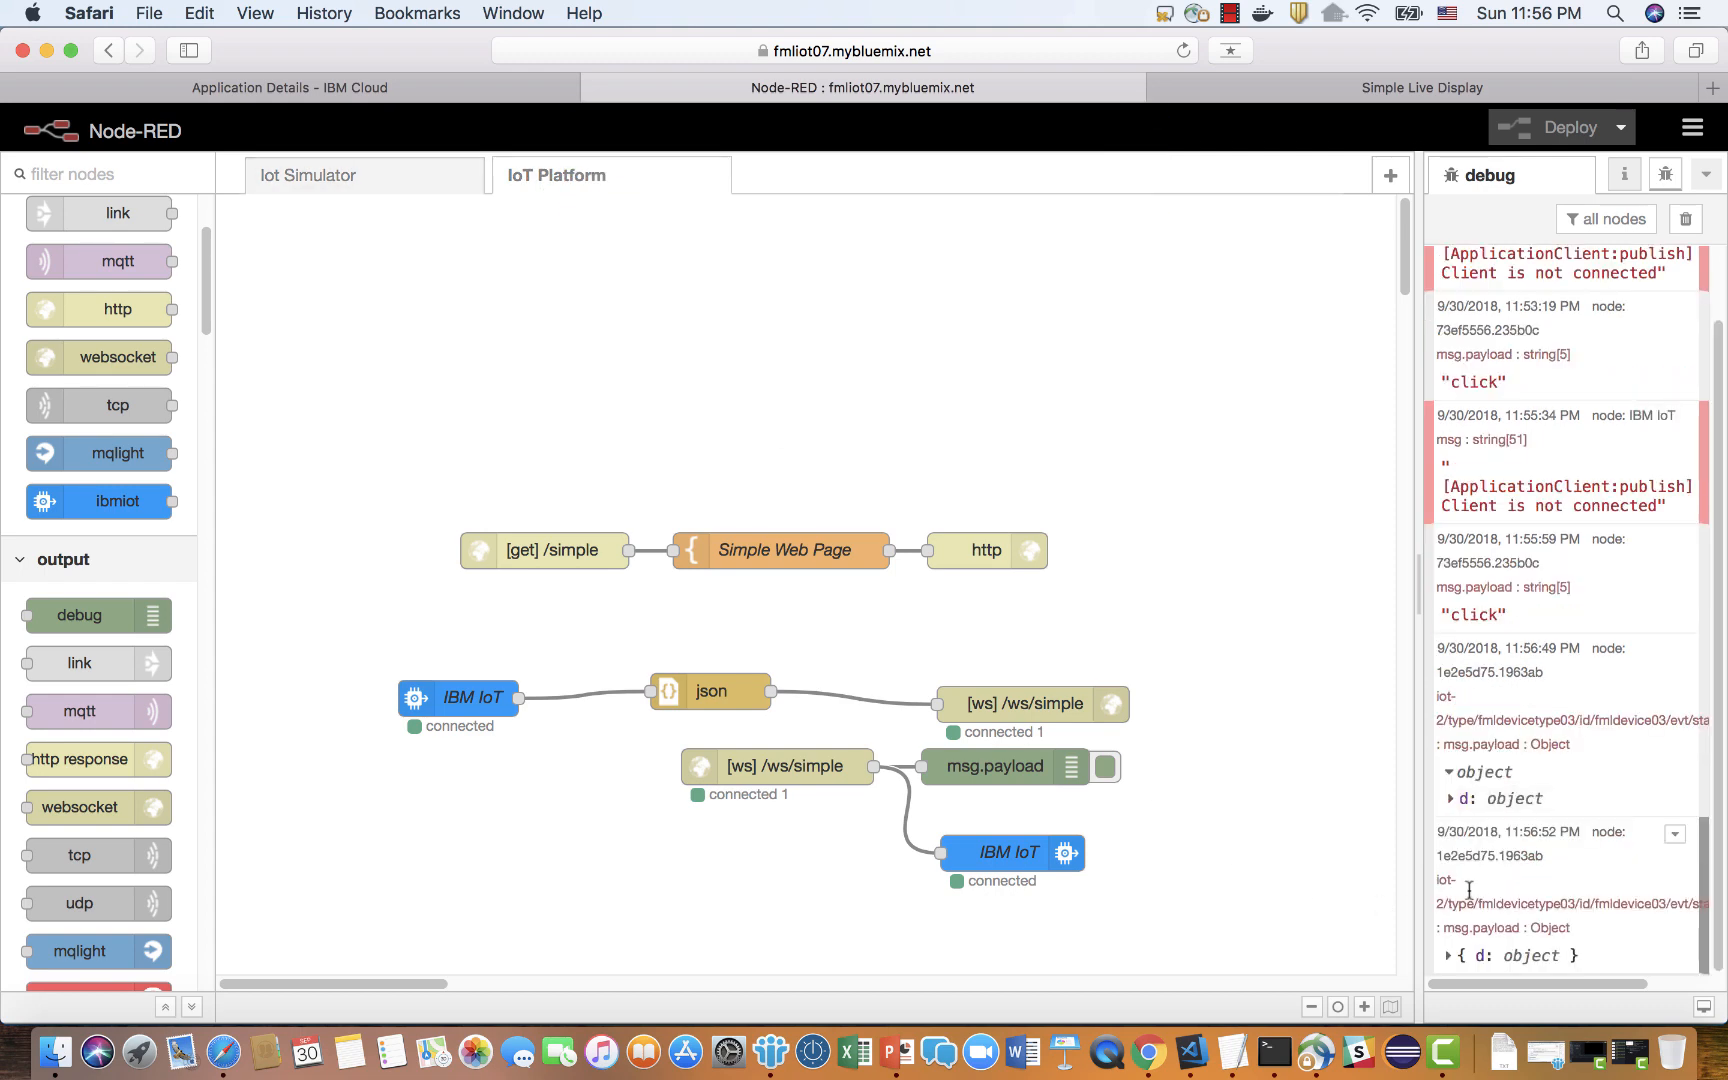
left_click(1455, 958)
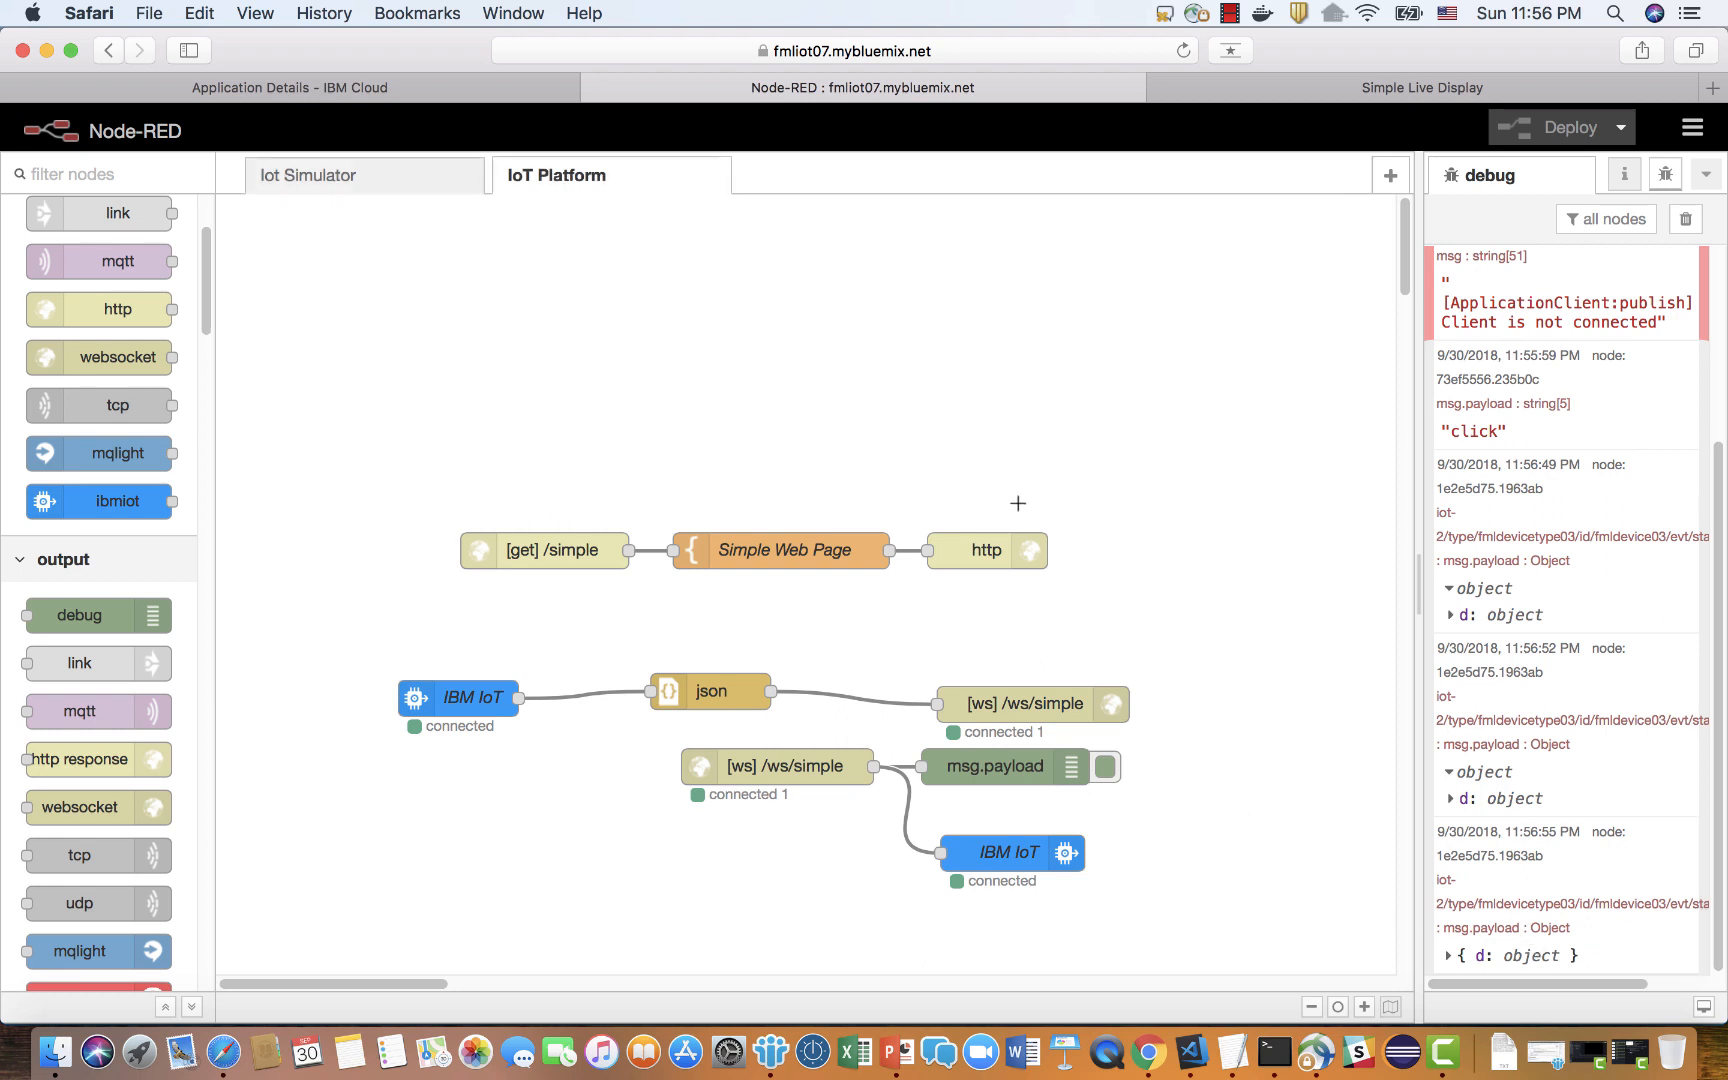
Check the live sensor data on the Simple Live Display page and return to the Node-RED editor.
left_click(1403, 97)
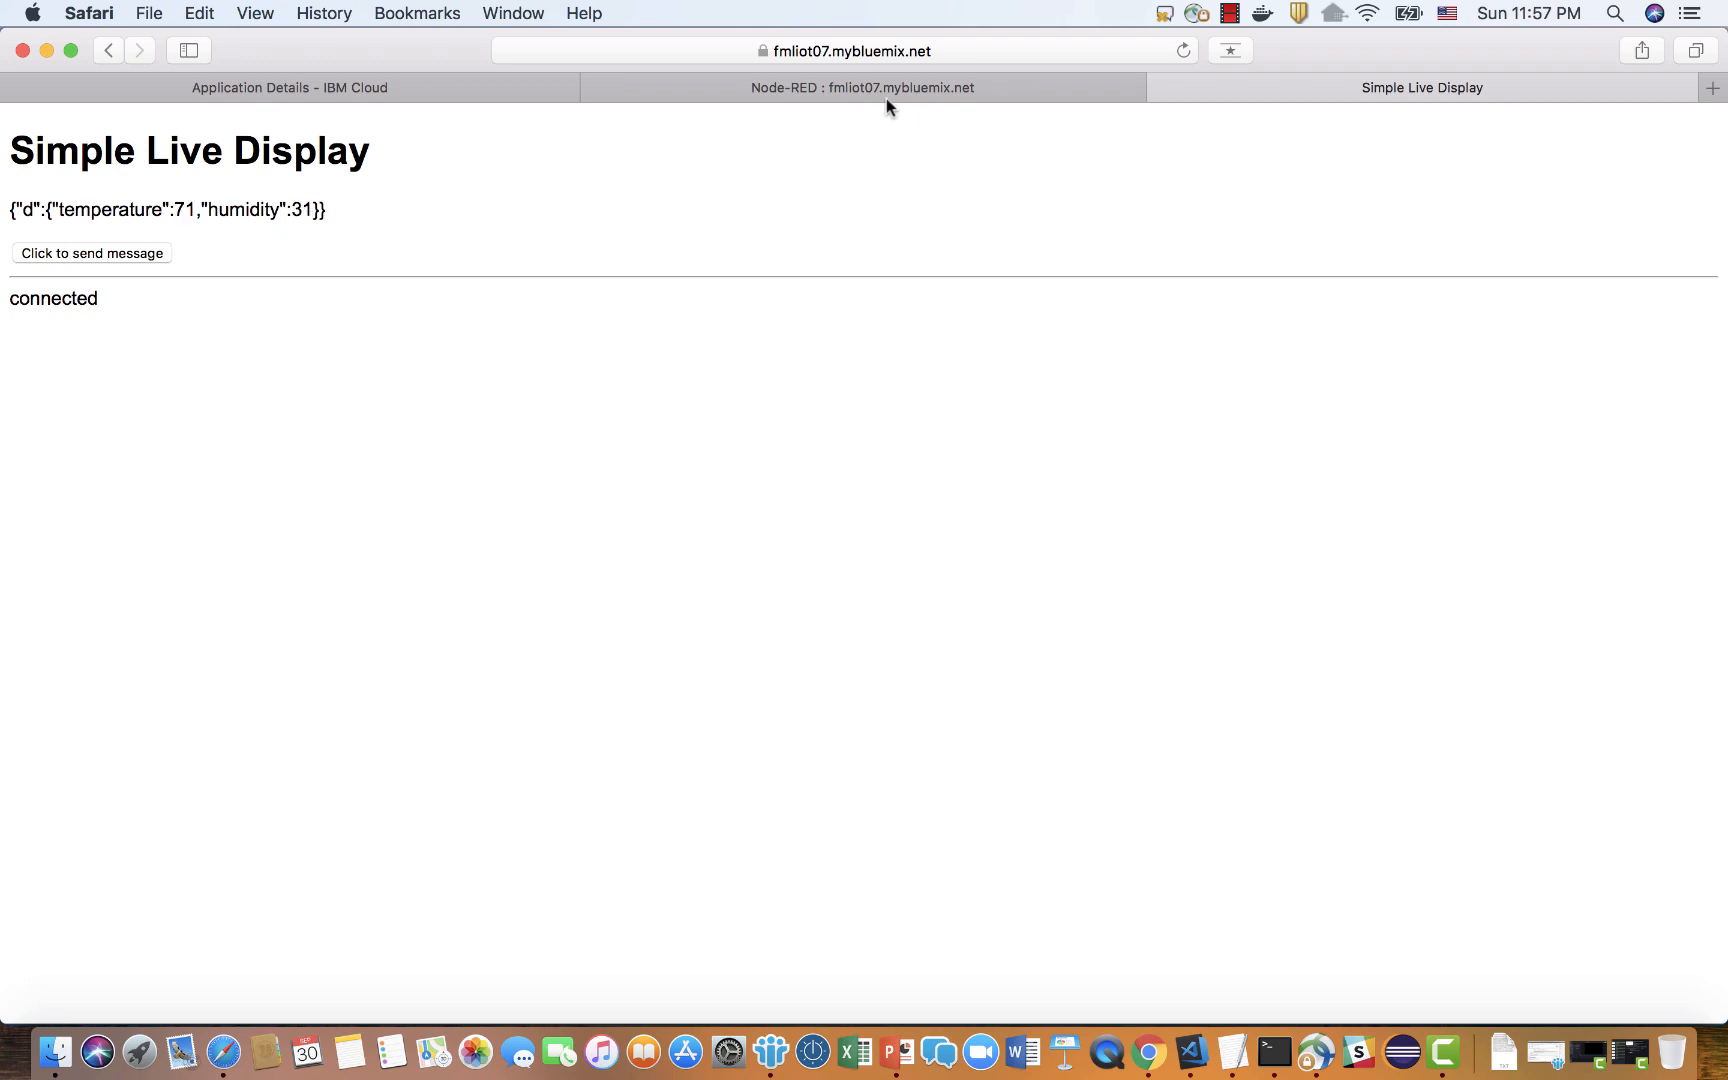
left_click(886, 95)
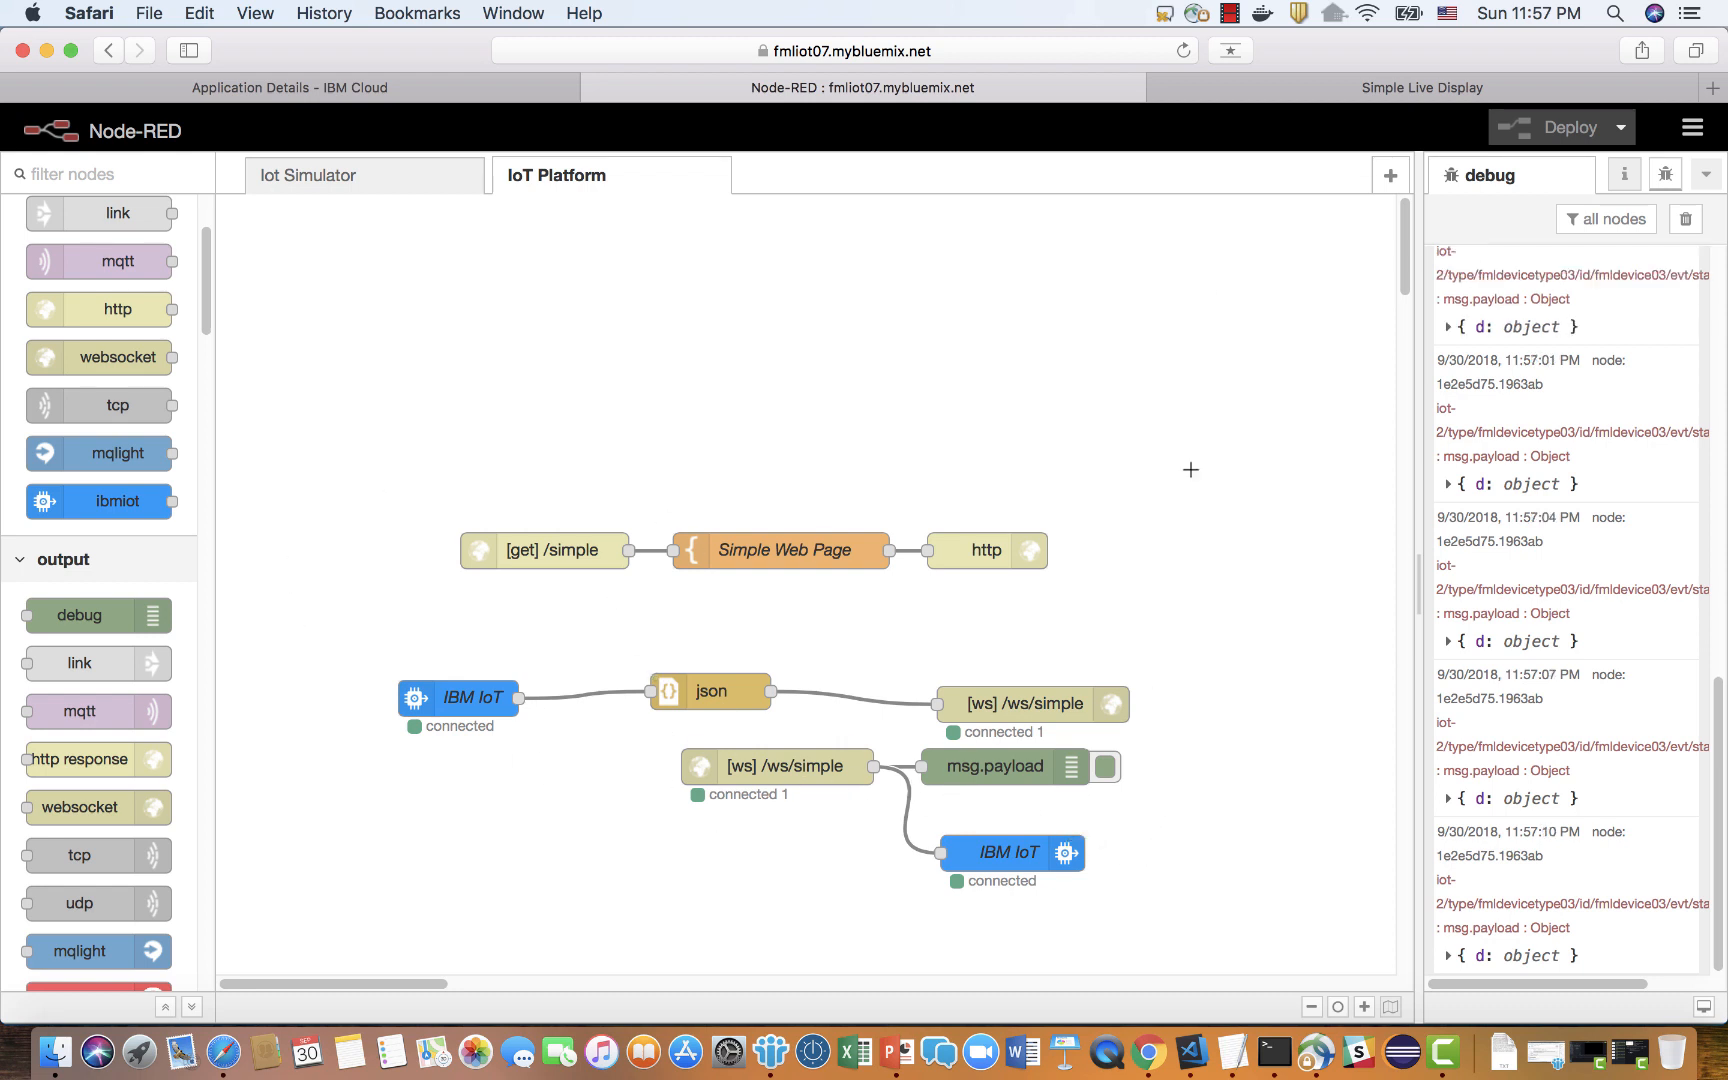
left_click(1230, 13)
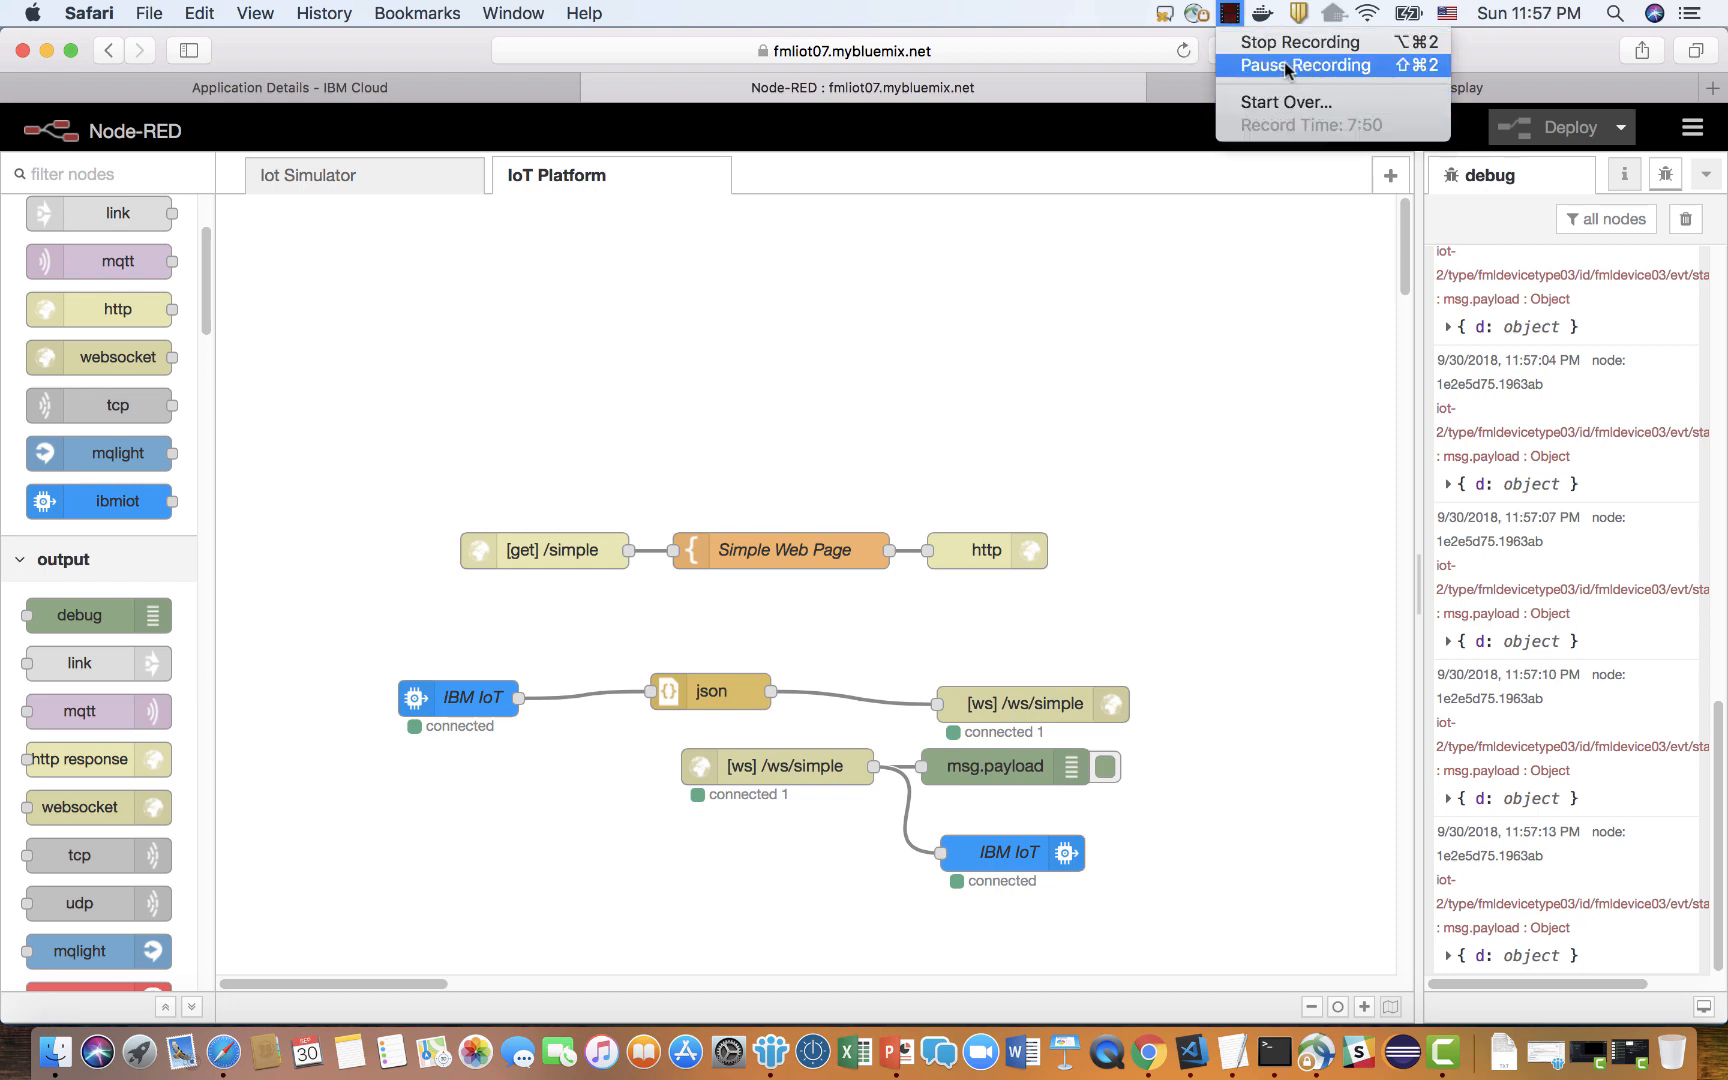